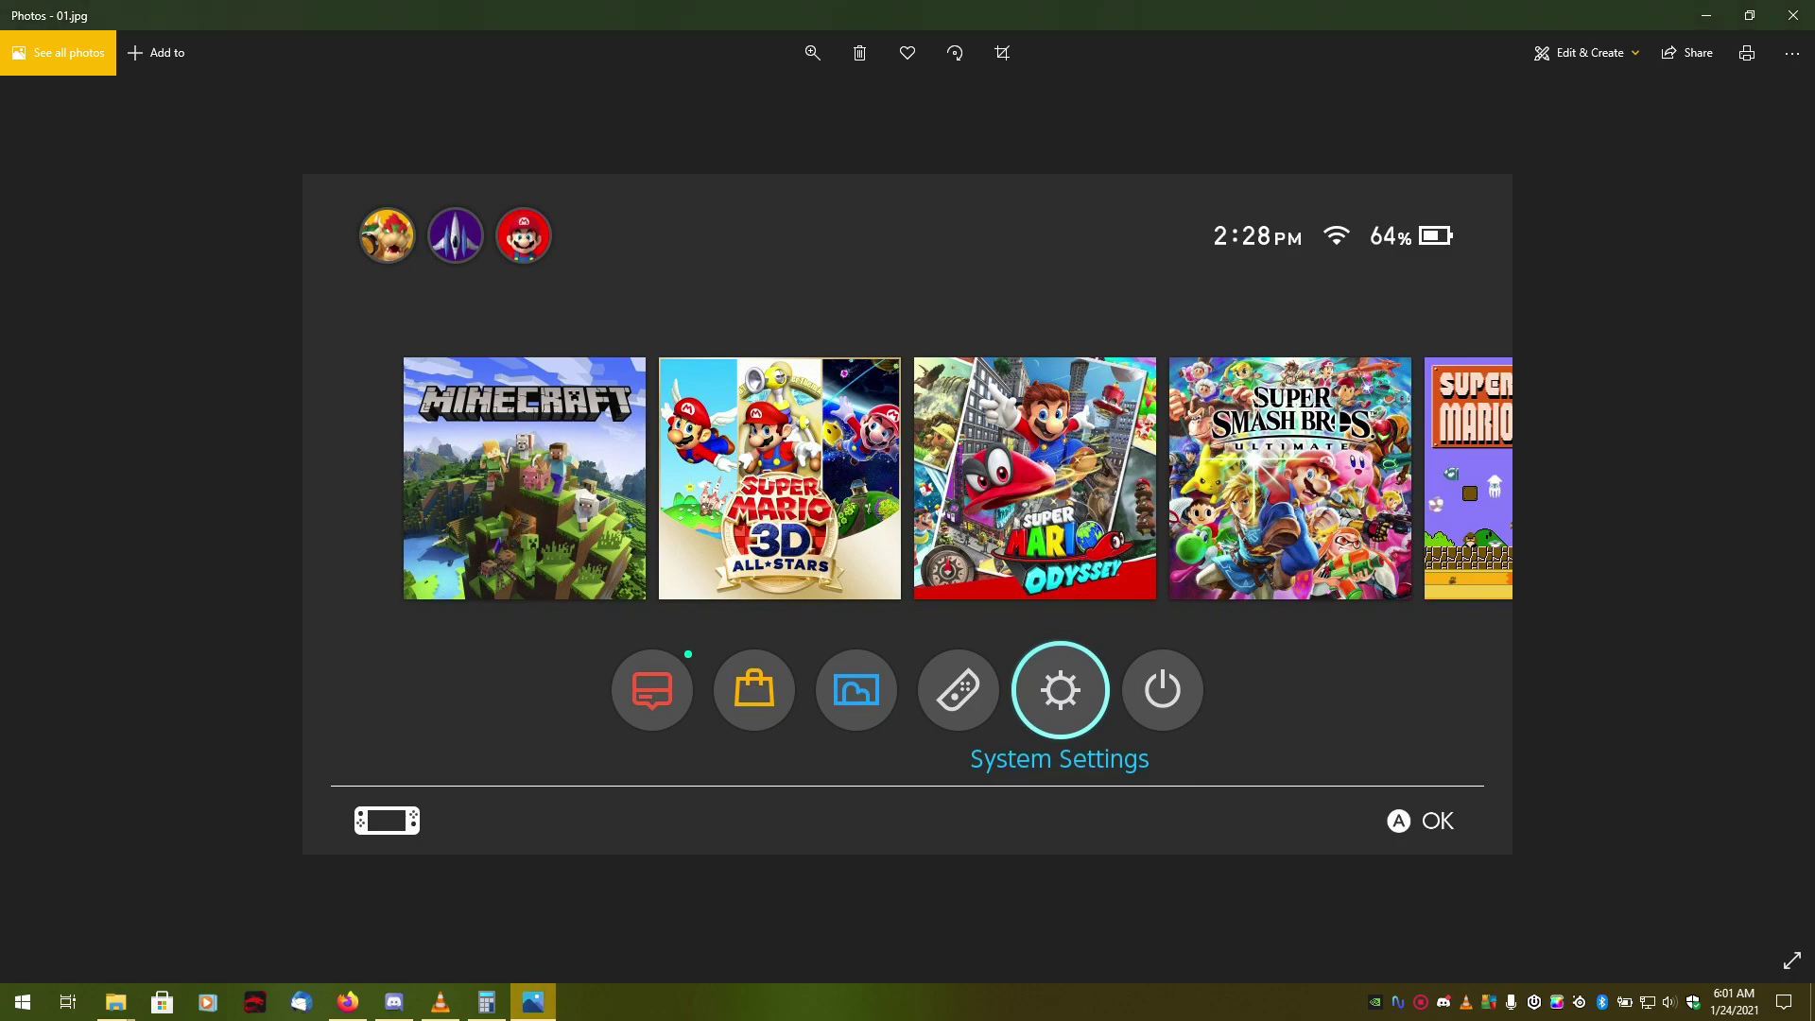
- Page through the screenshots to 04.jpg, the console's connection status with IP, gateway and DNS
key(Right)
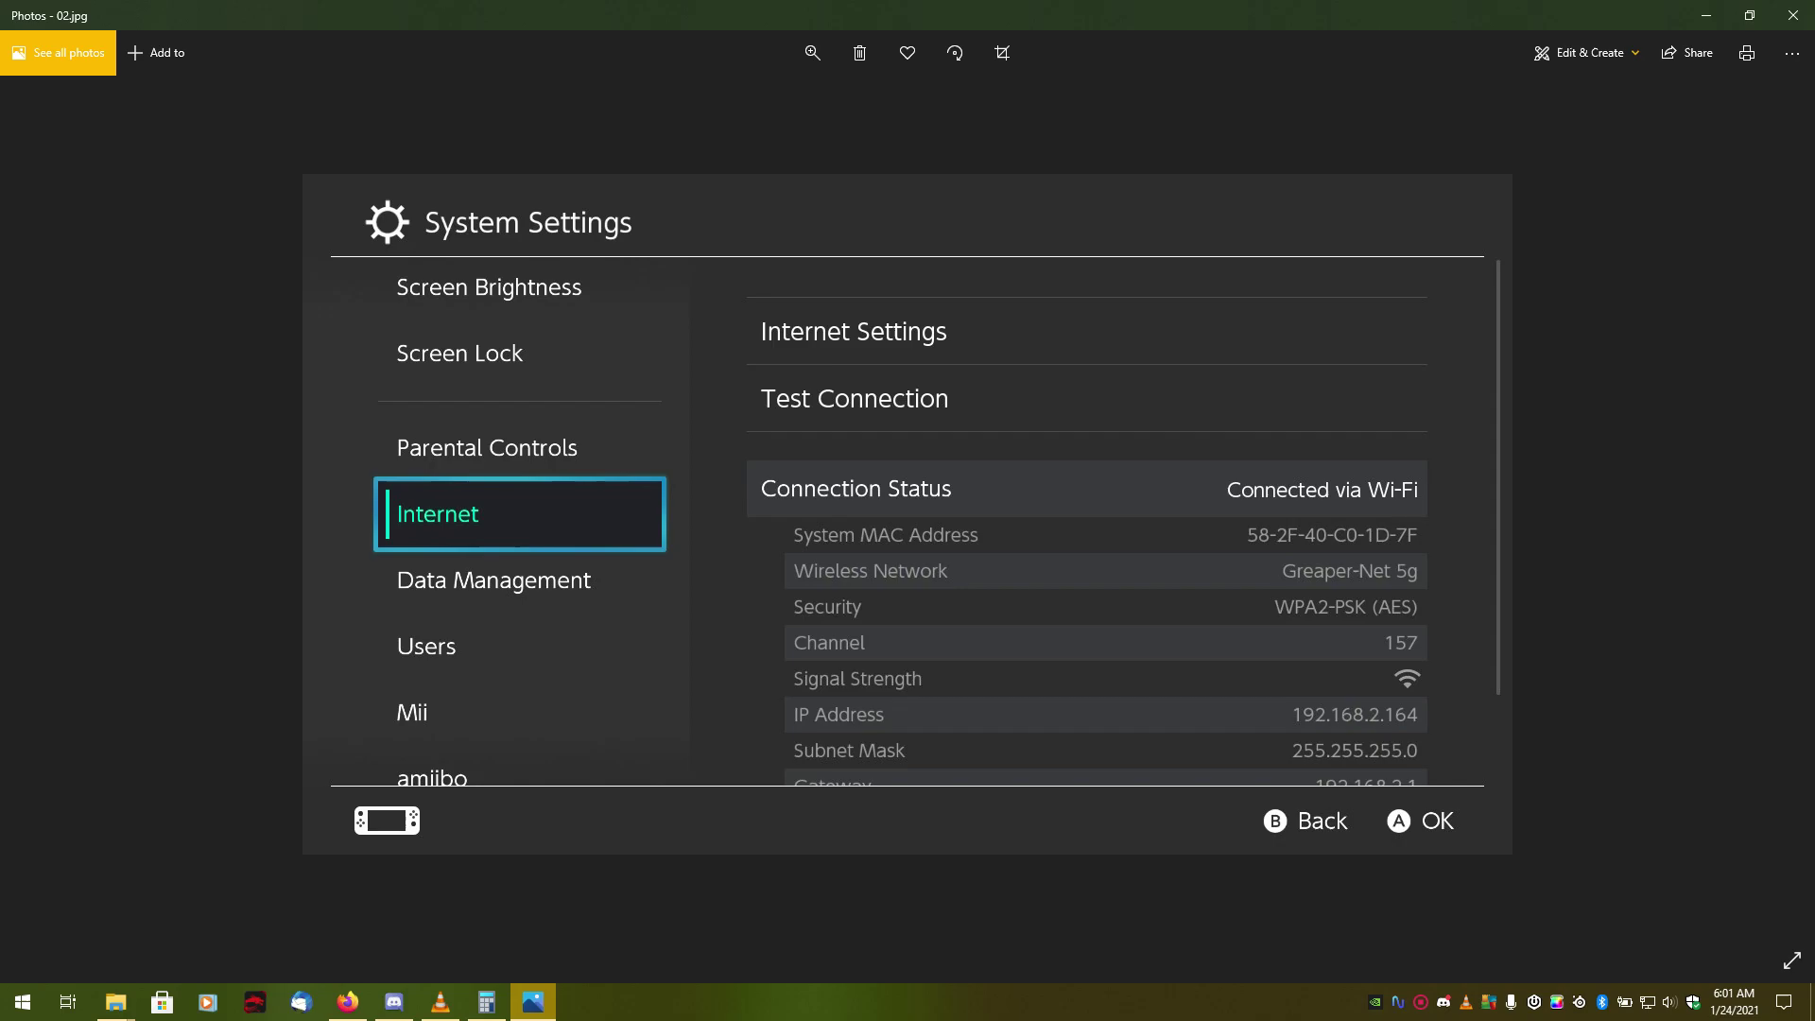
key(Right)
key(Right)
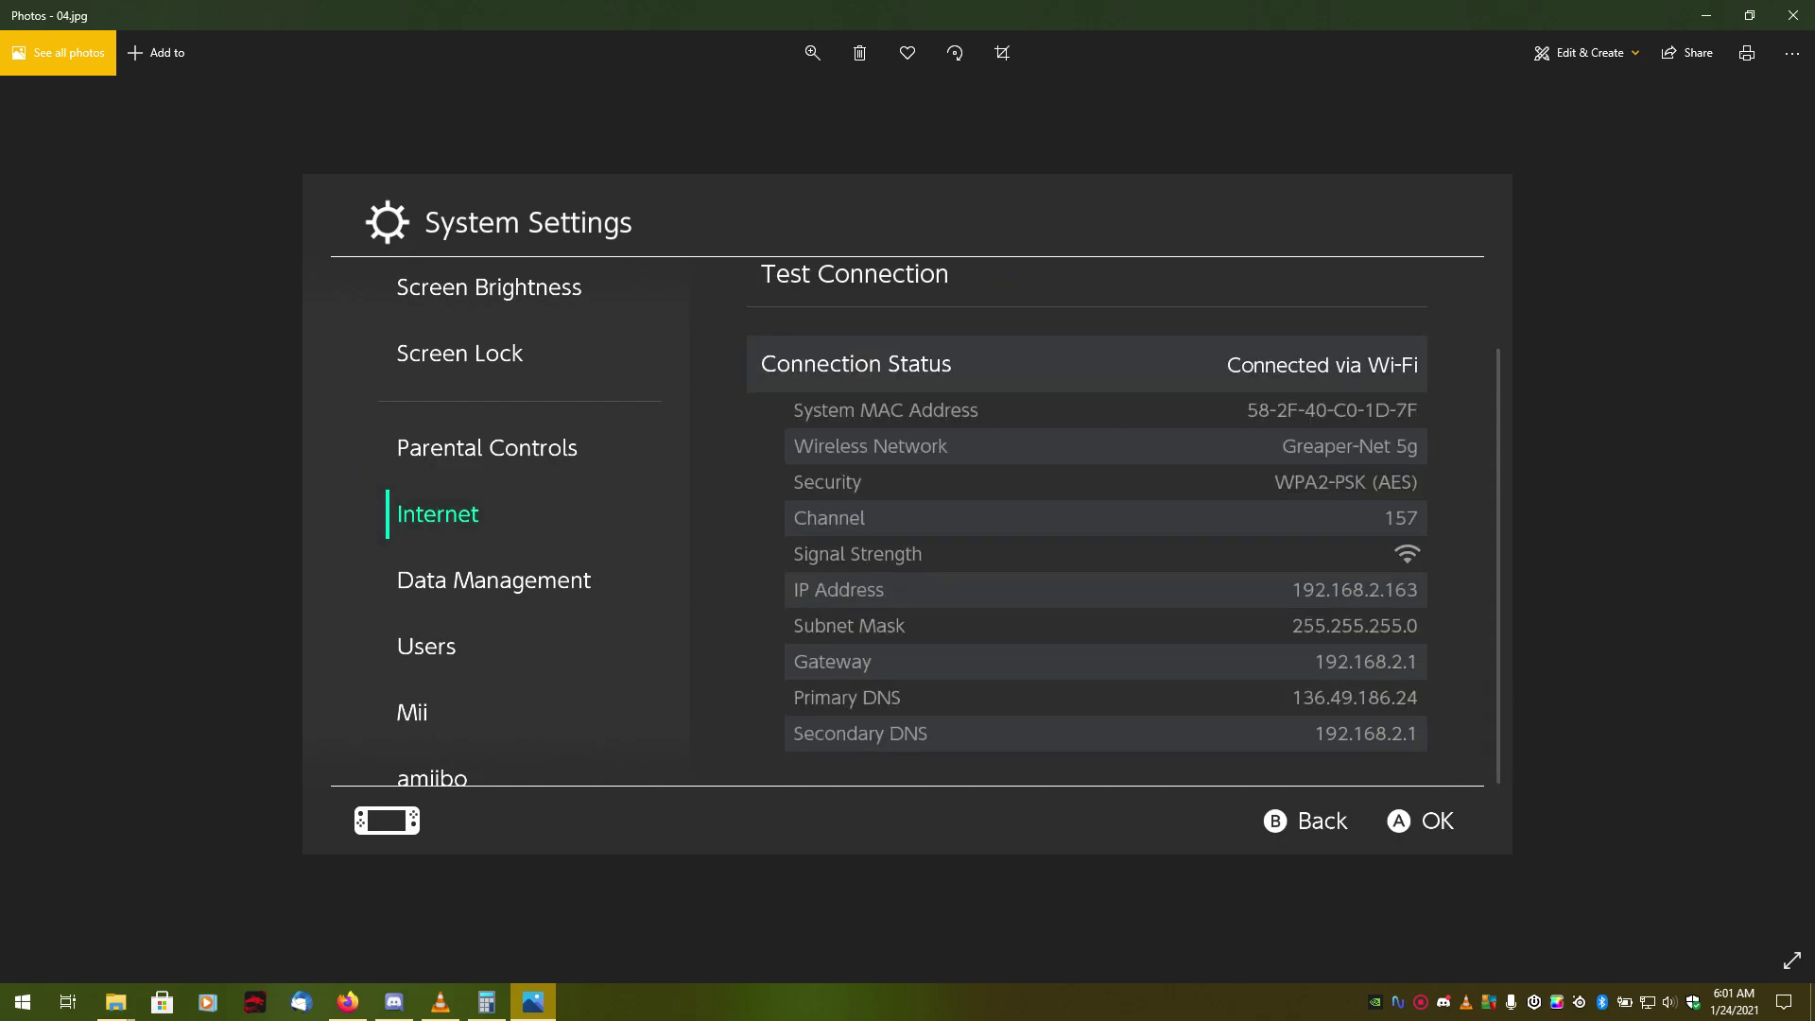
key(Right)
key(Right)
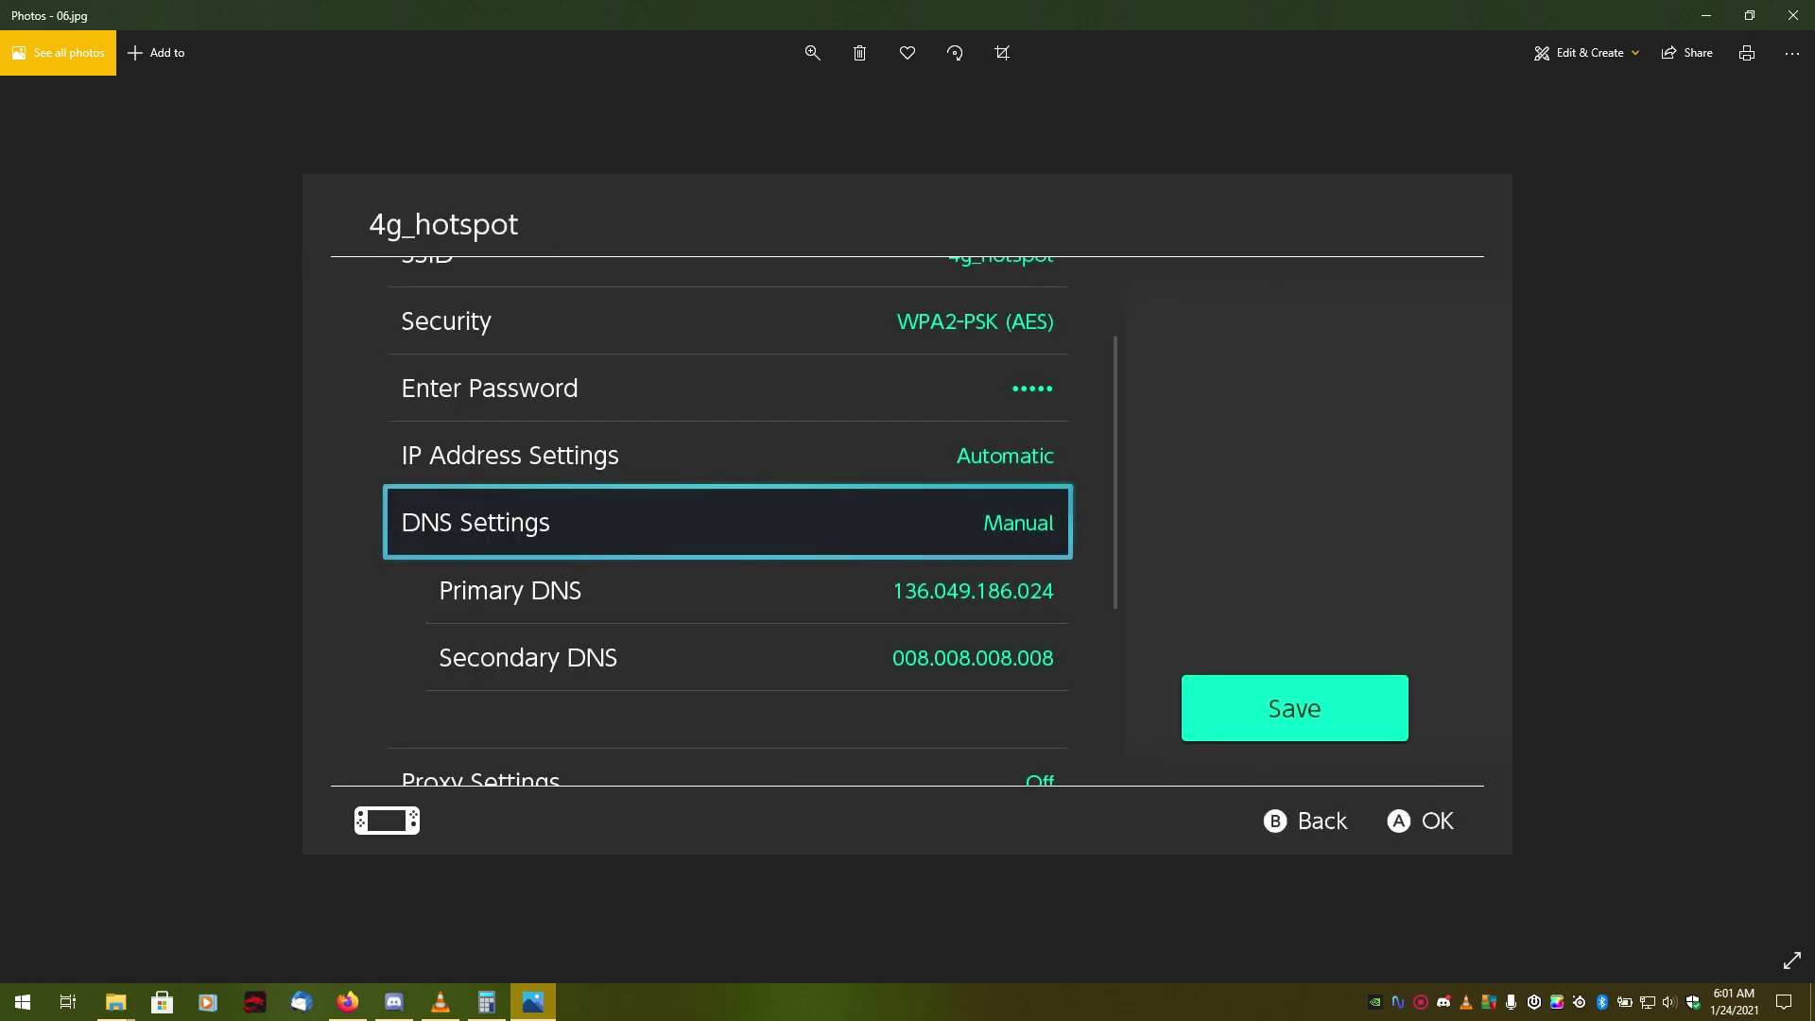
key(Left)
key(Left)
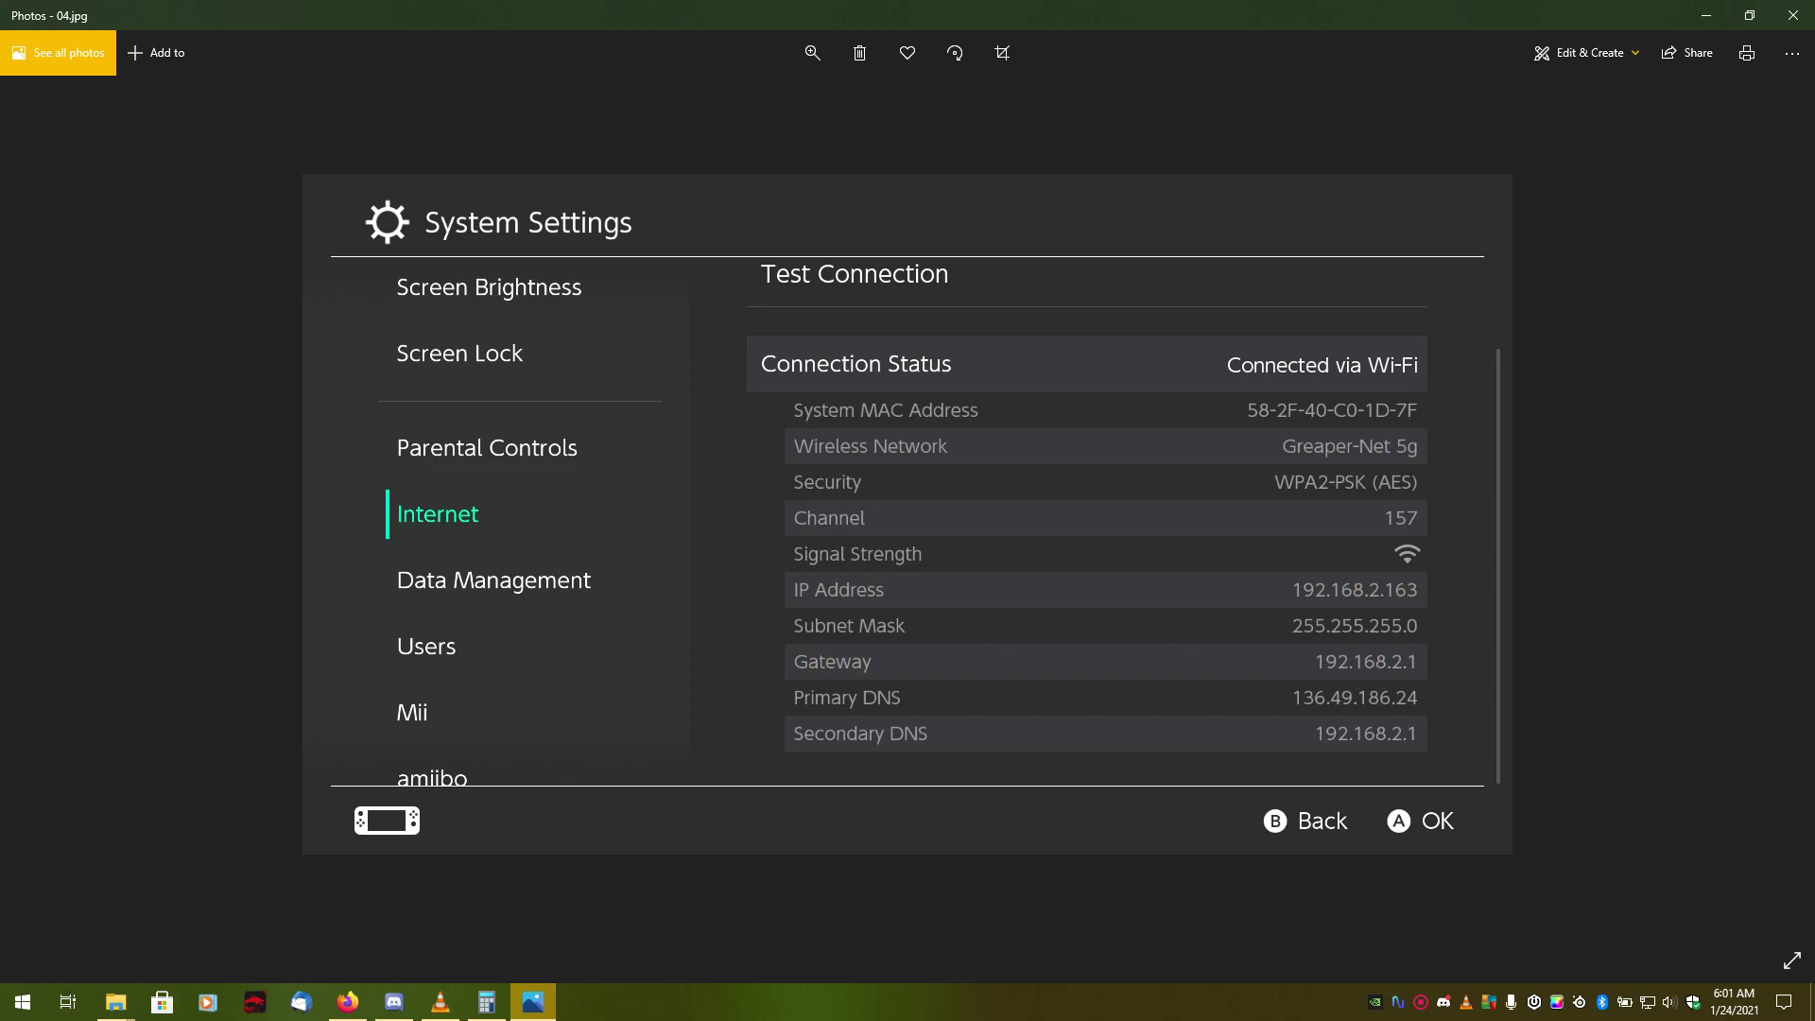
key(Right)
key(Left)
- Zoom into 04.jpg and pan right to show the IP, subnet mask, gateway and DNS values
scroll(822, 662, up, 2)
scroll(907, 510, right, 5)
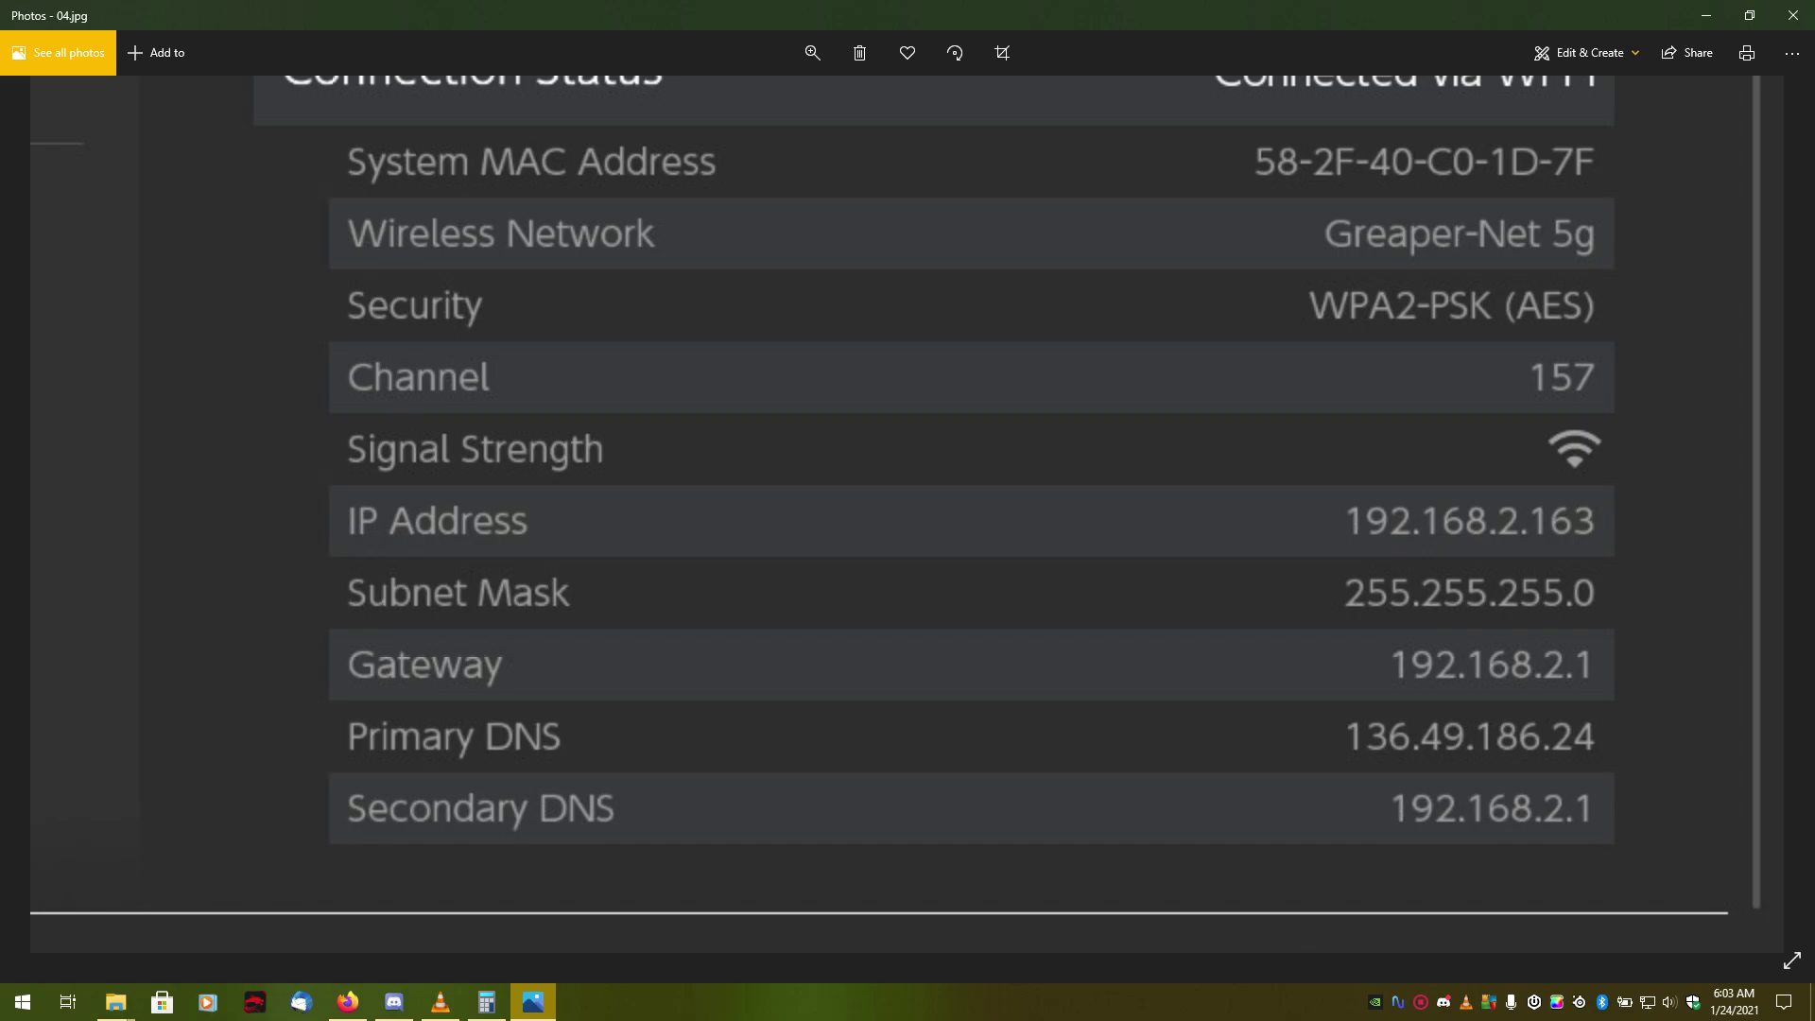
- Zoom back out and advance past the network search screenshot to the 4g_hotspot DNS settings
key(ctrl+minus)
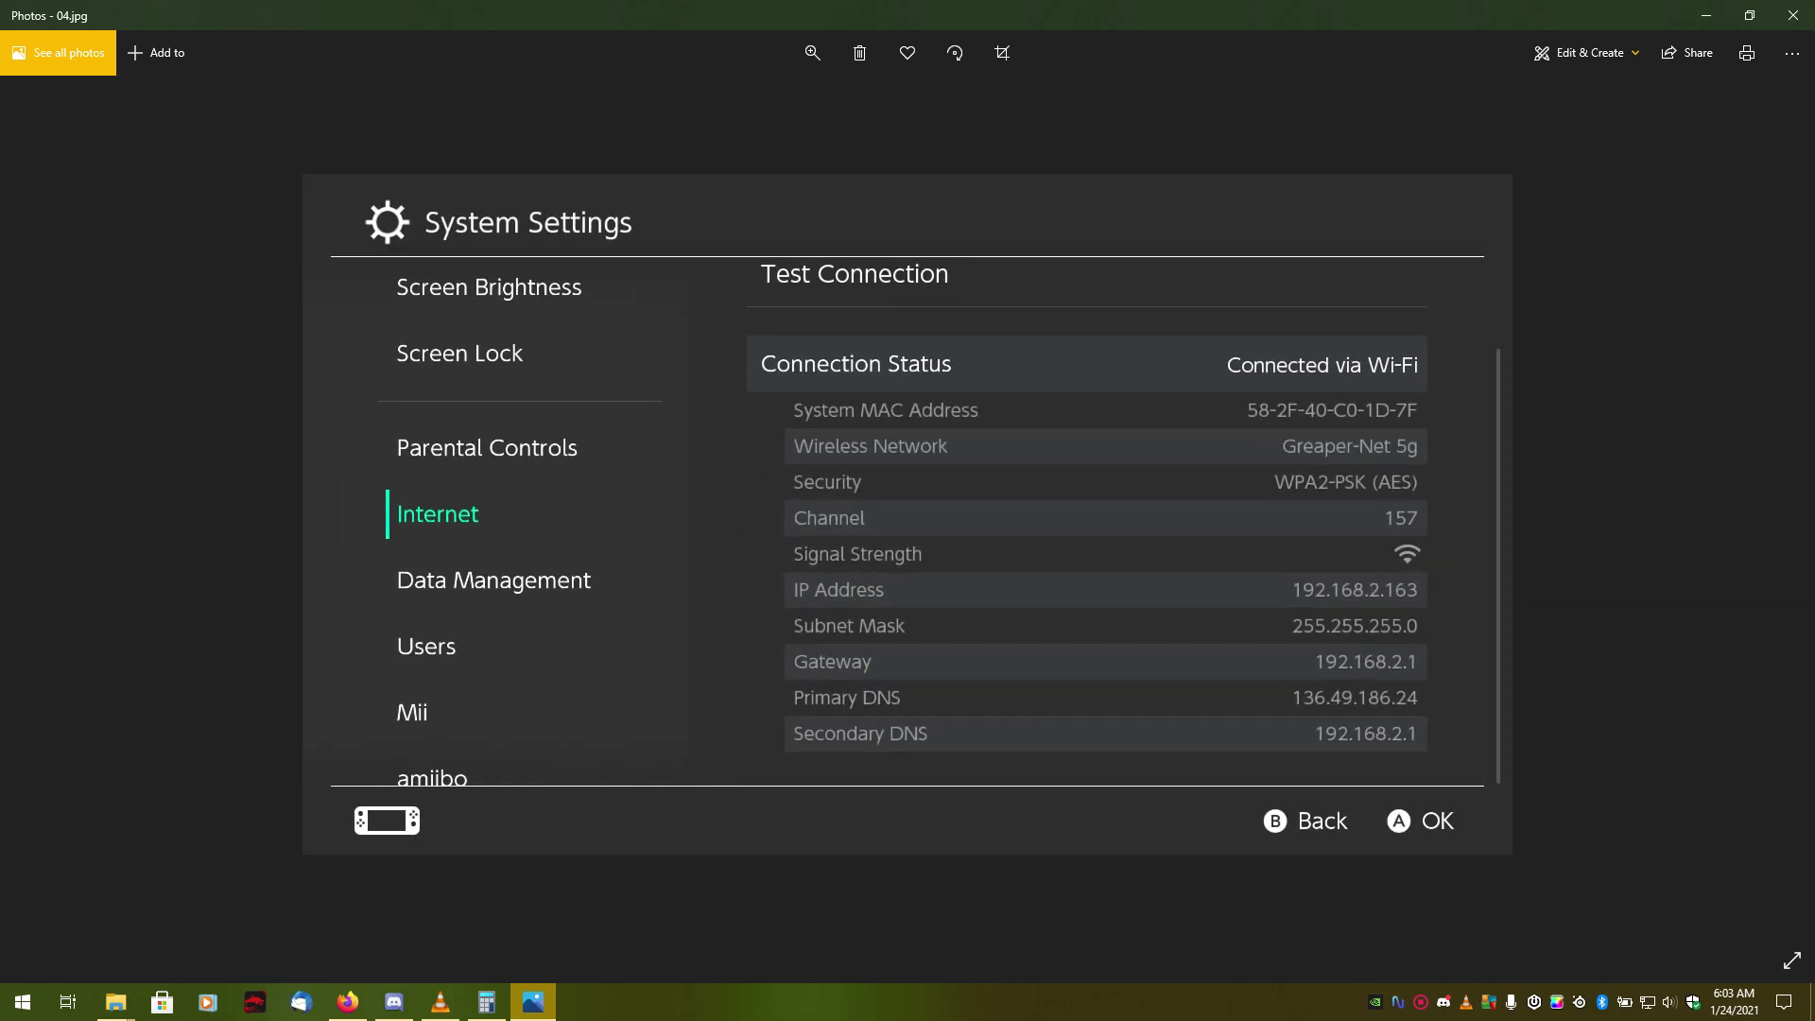
key(Right)
key(ctrl+plus)
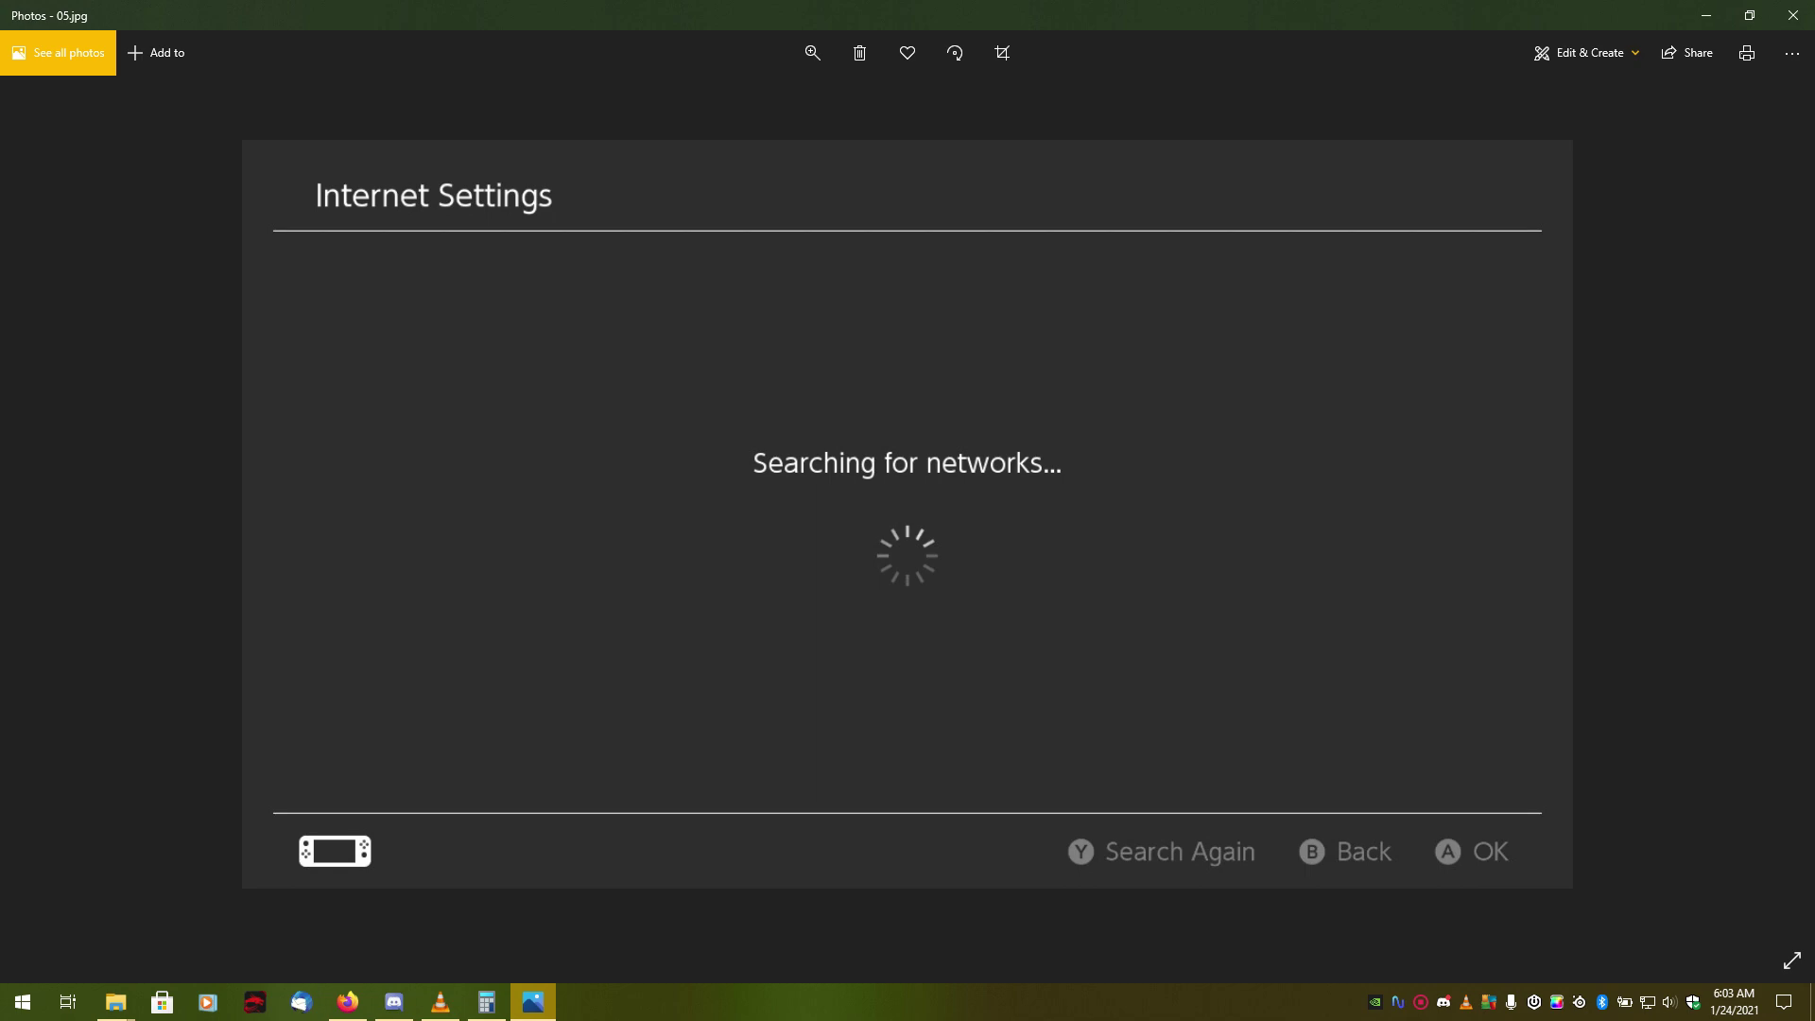
key(ctrl+minus)
key(Right)
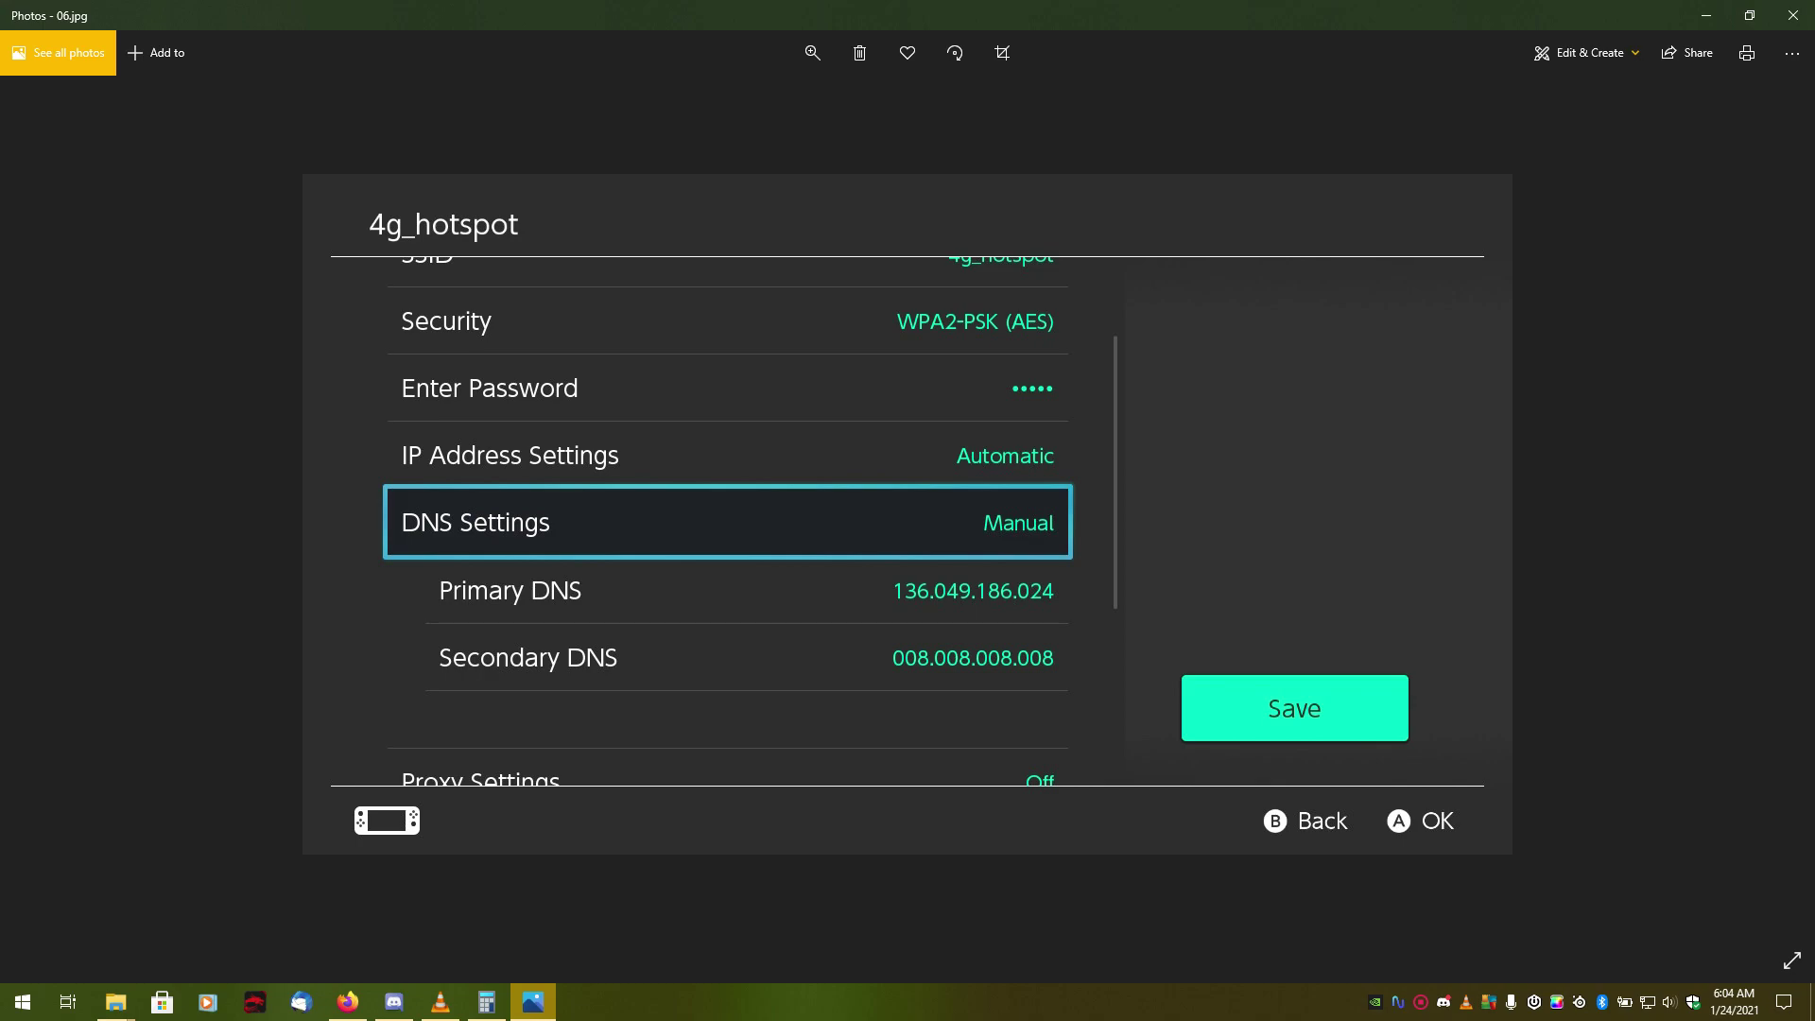
key(Right)
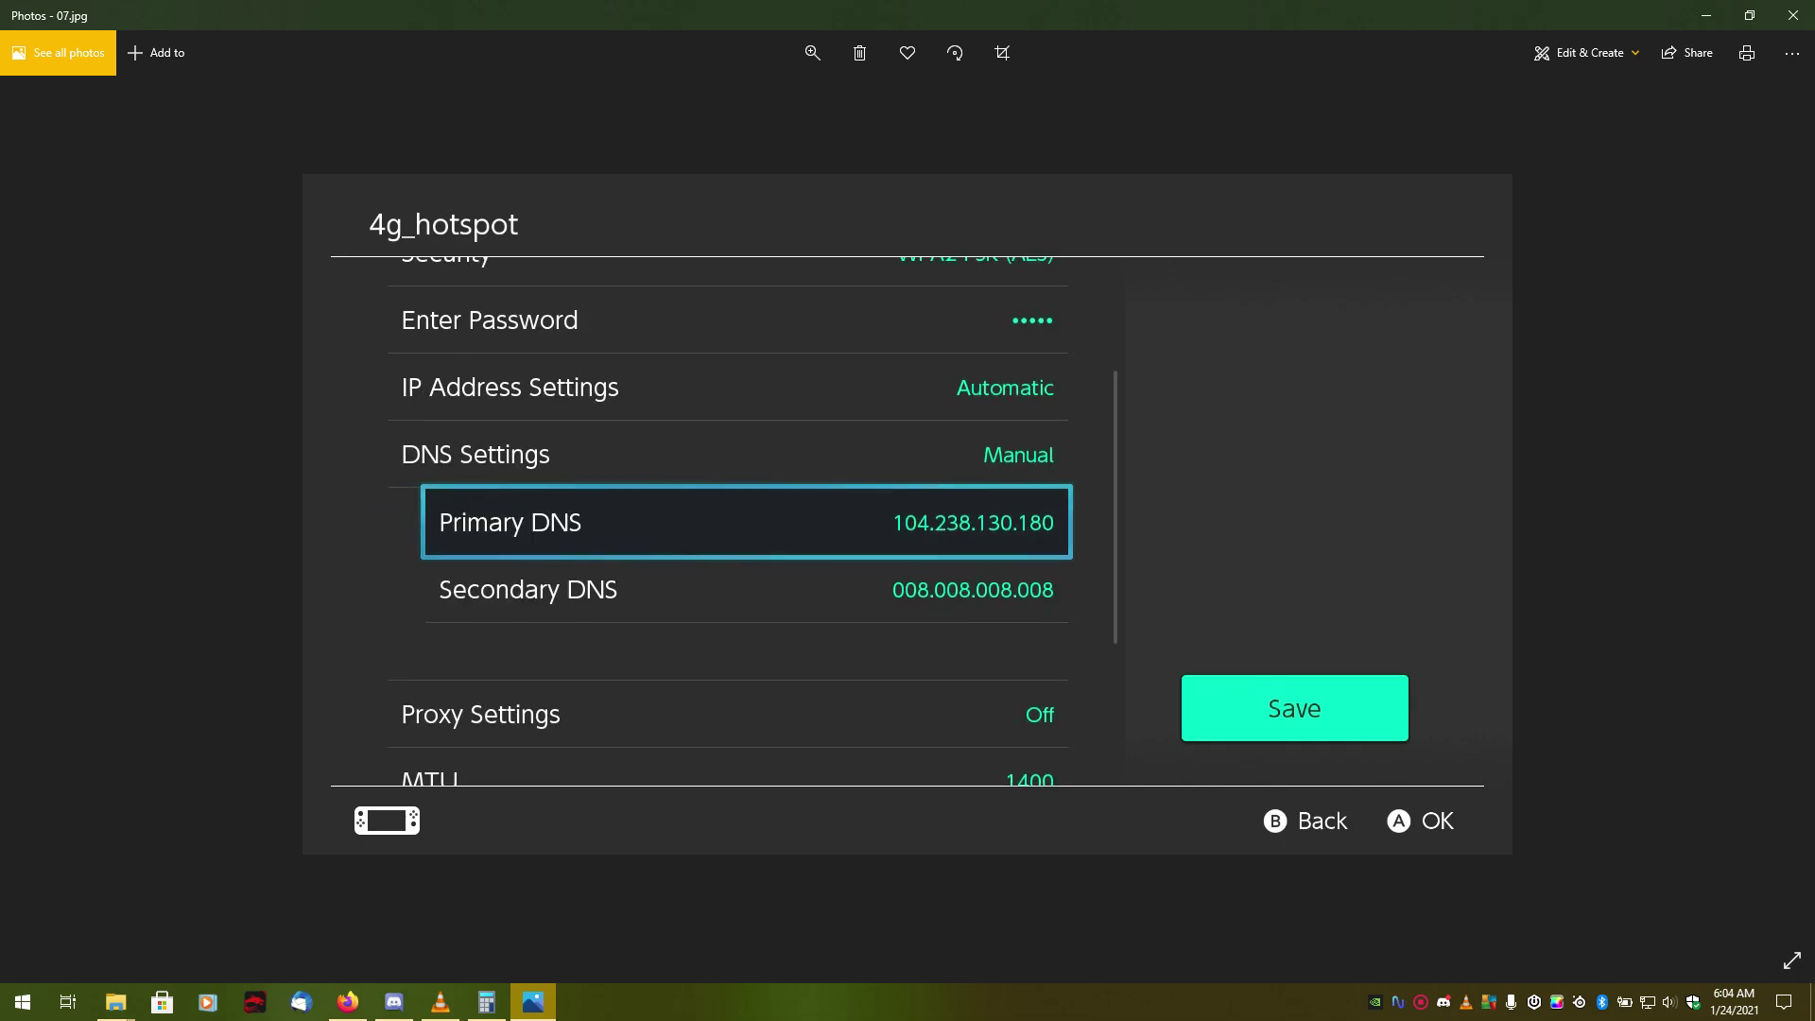
key(Right)
key(Left)
key(Right)
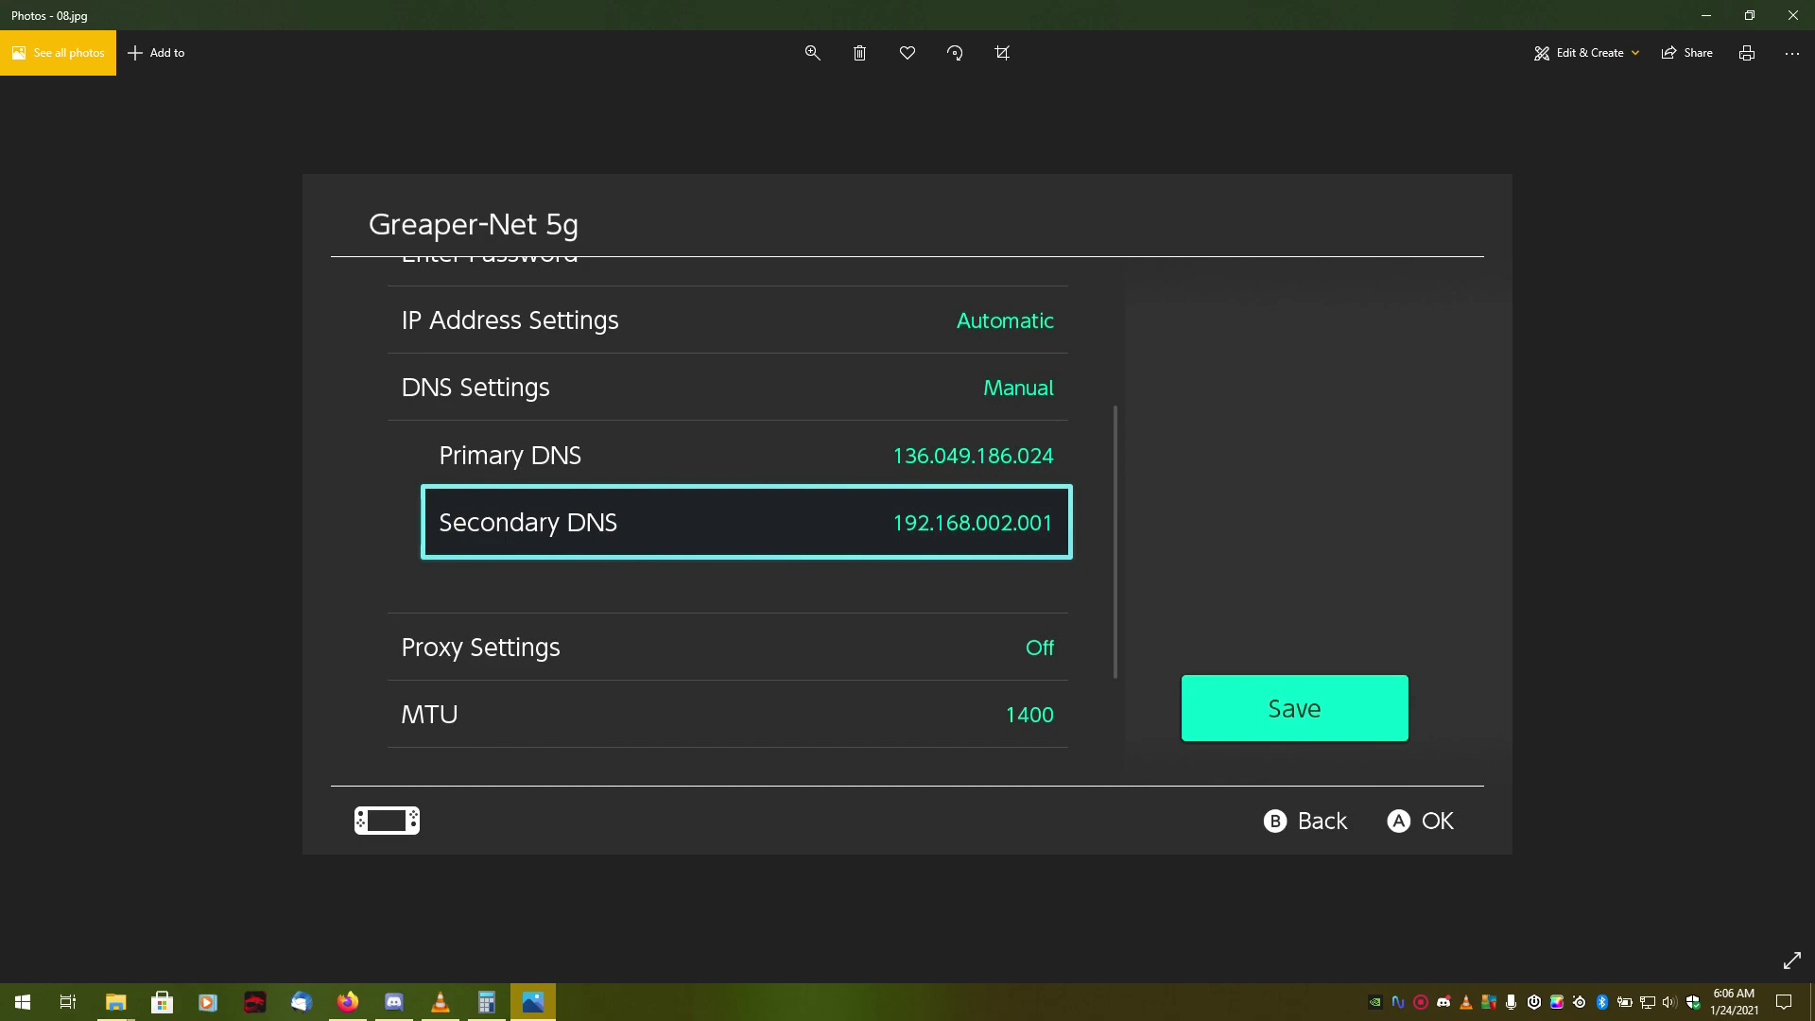
- Advance to 10.jpg, the console's power menu listing Sleep Mode, Restart, Turn Off and Close
key(Right)
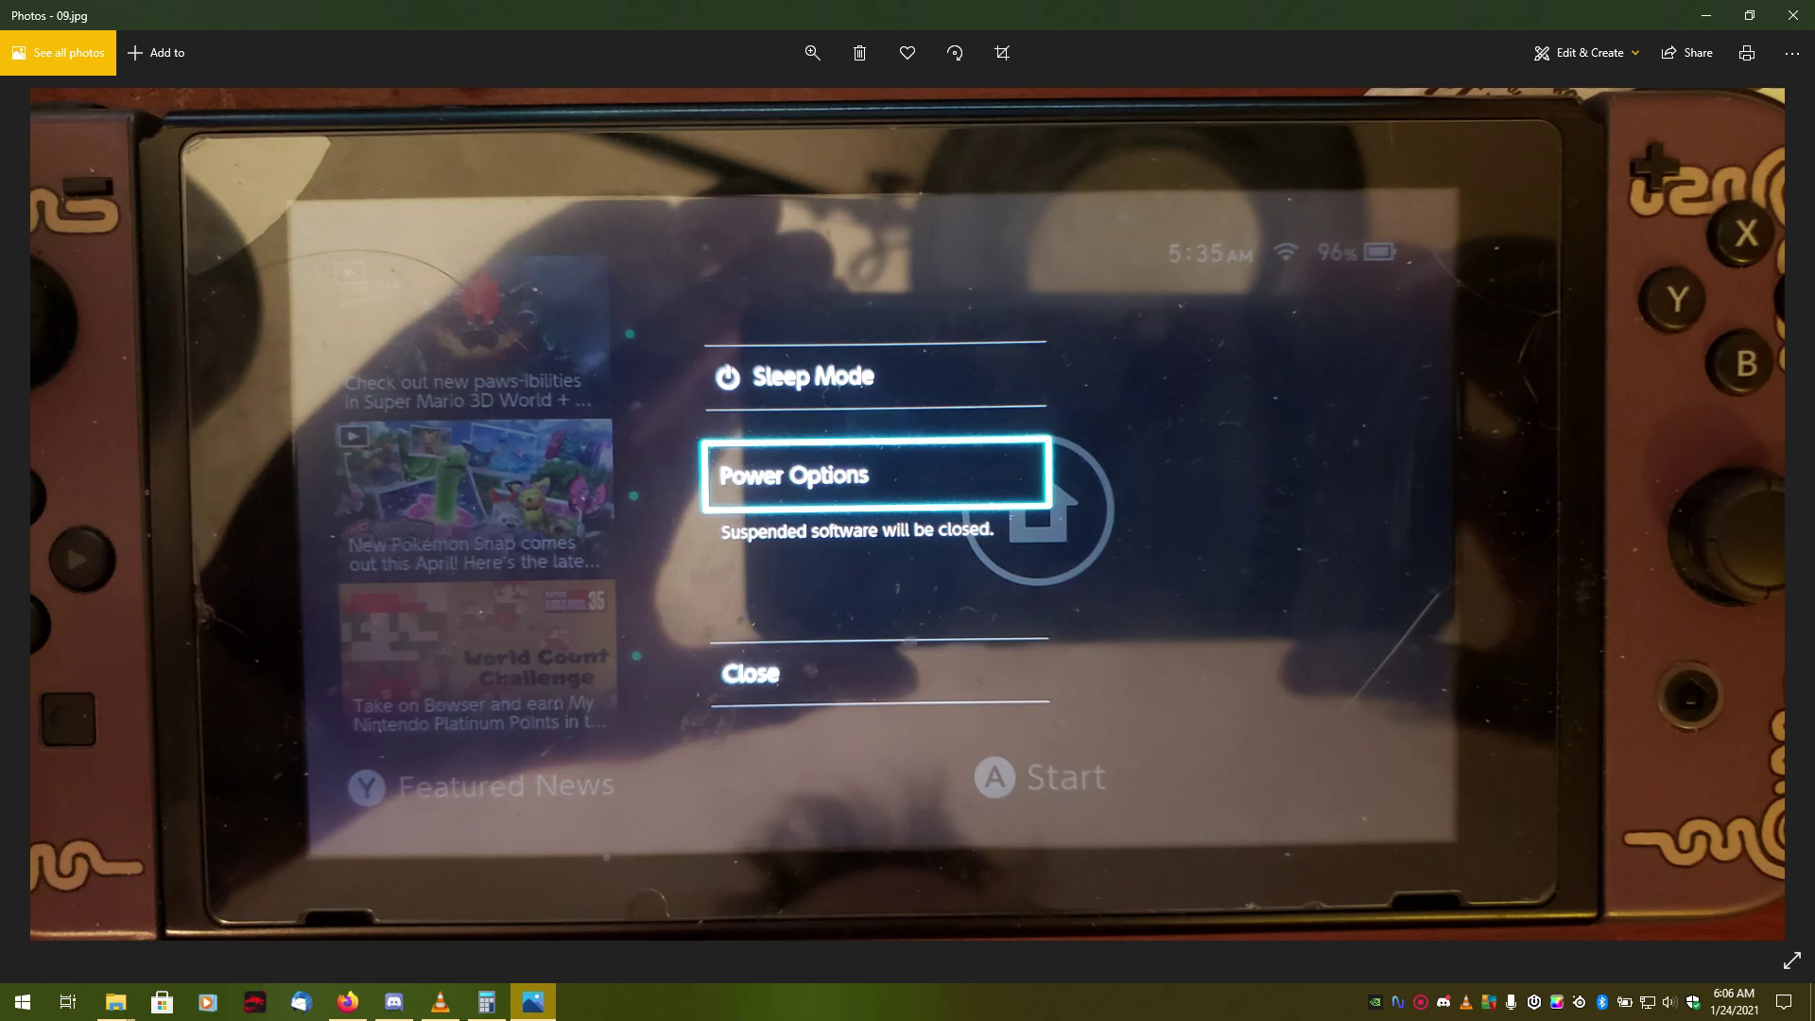
key(Right)
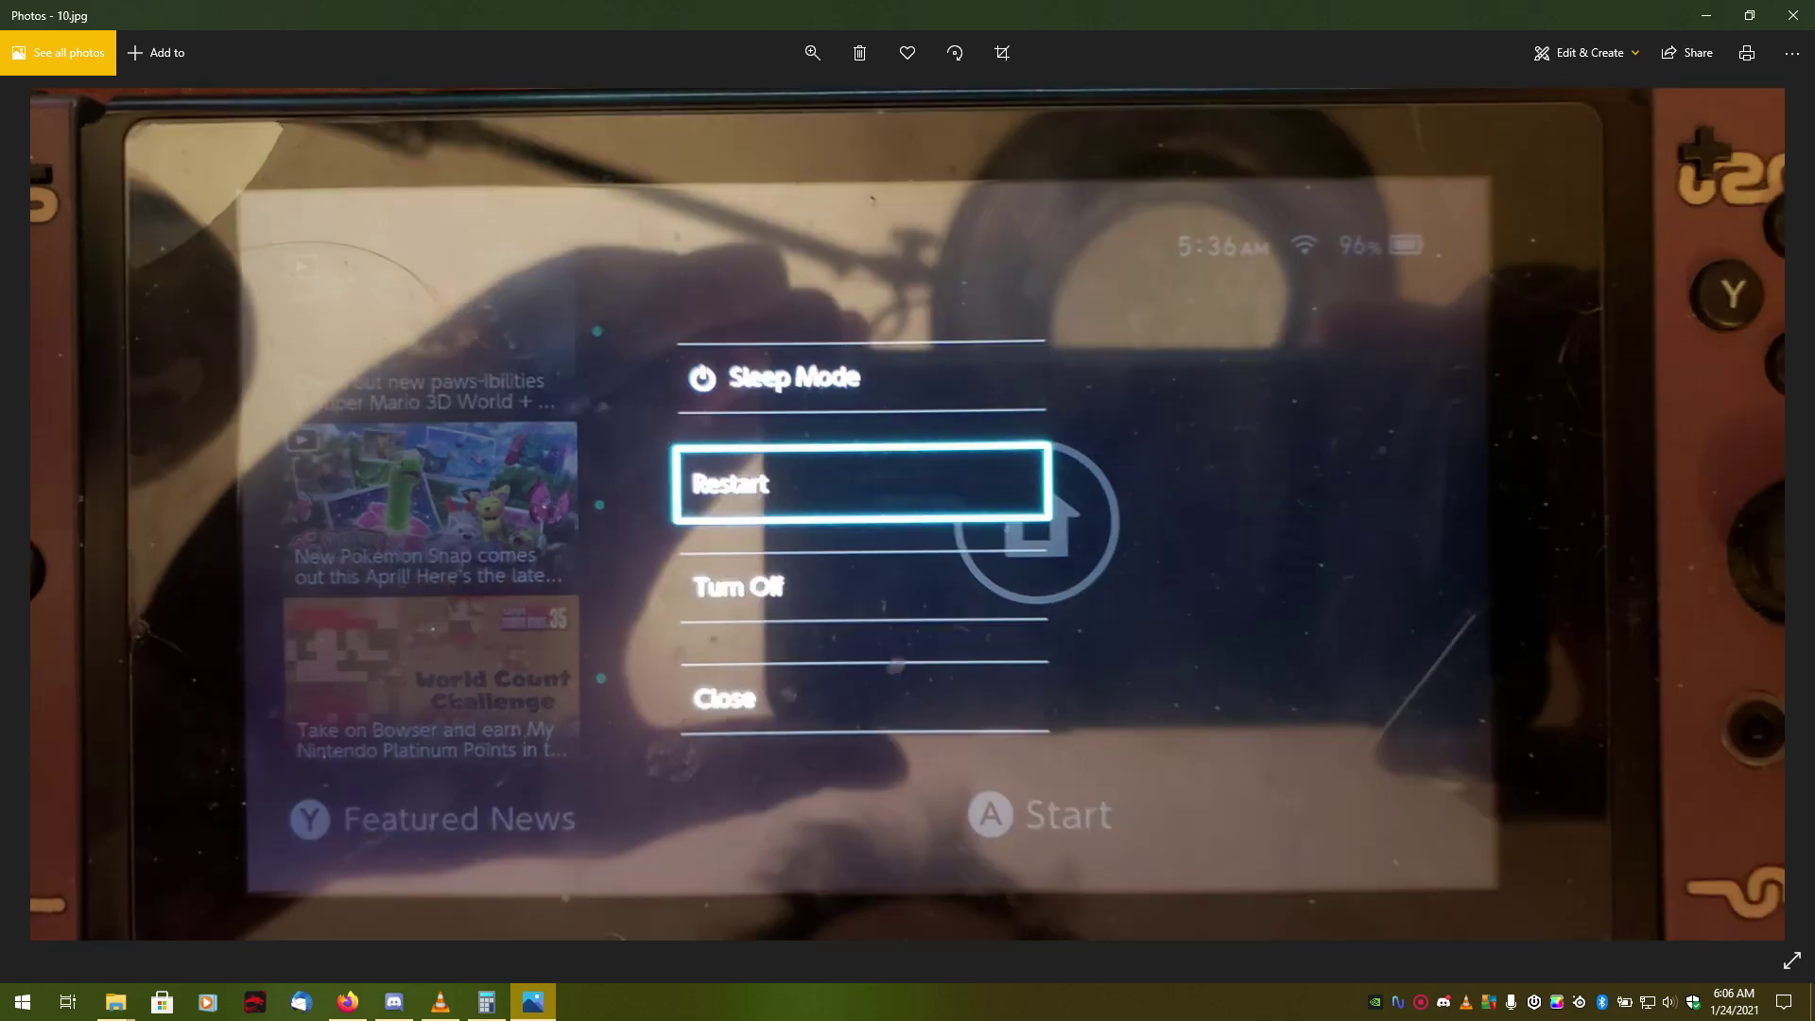
key(Right)
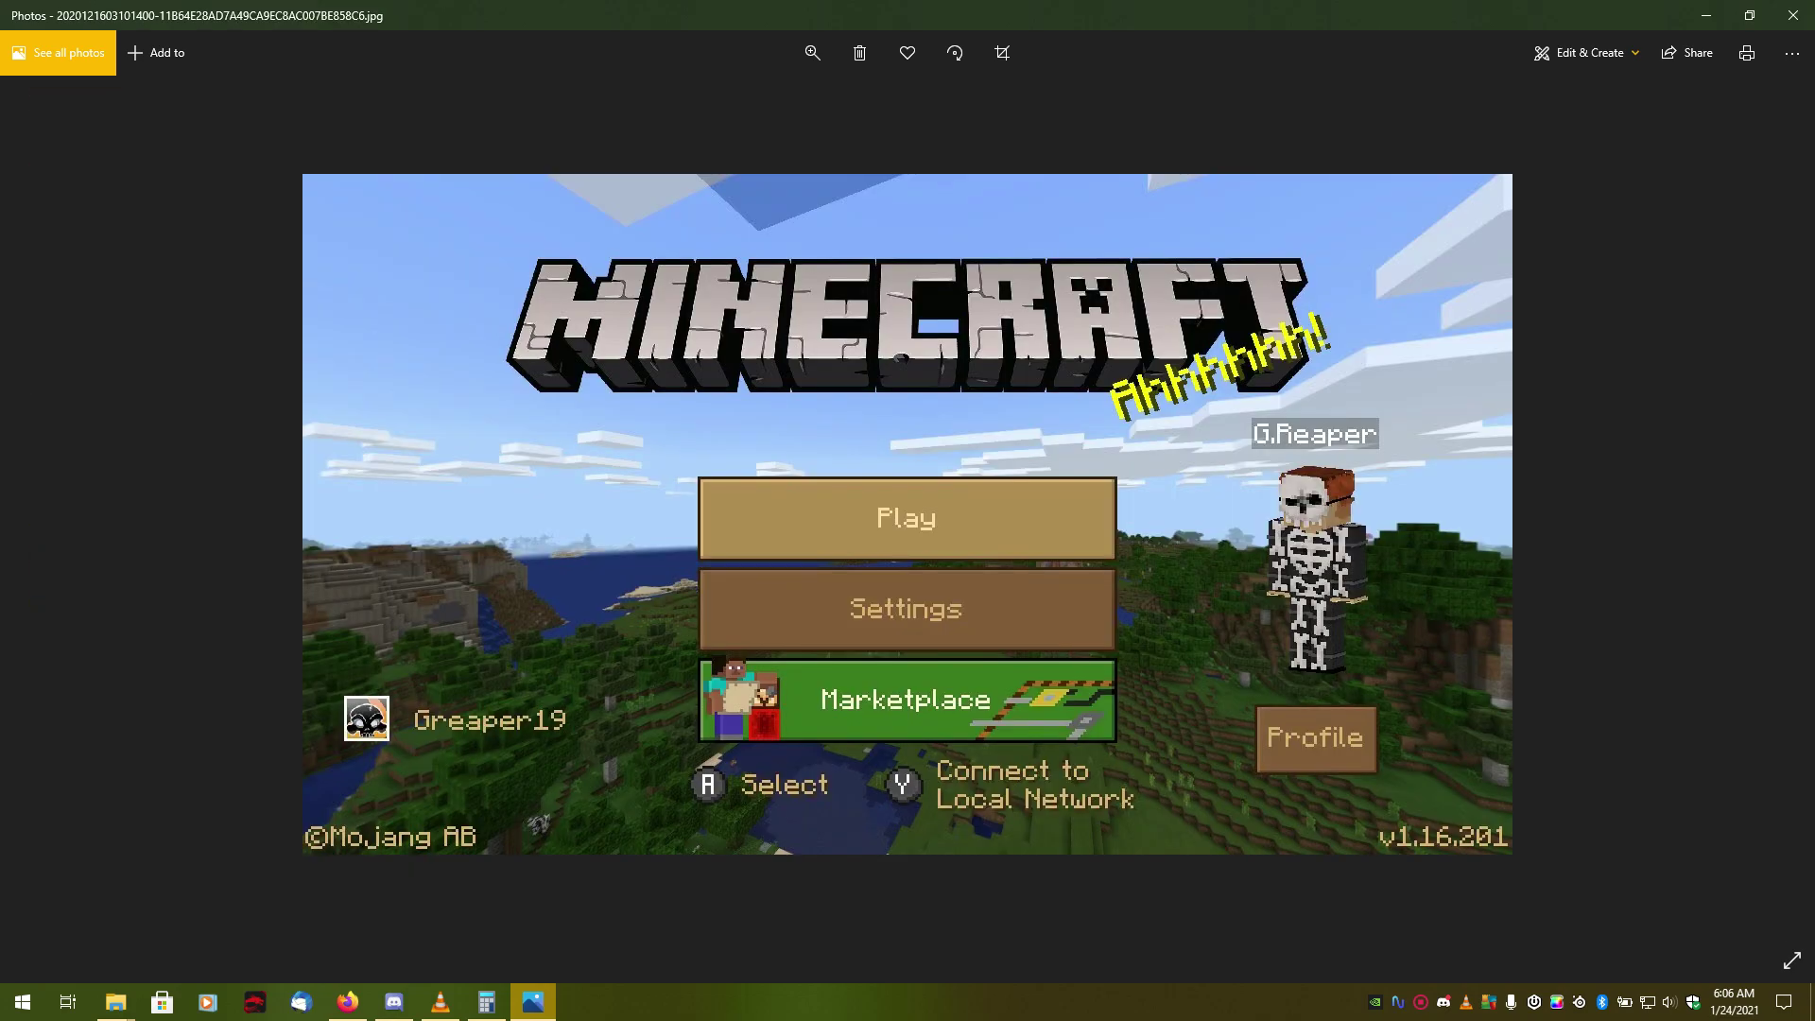
key(Left)
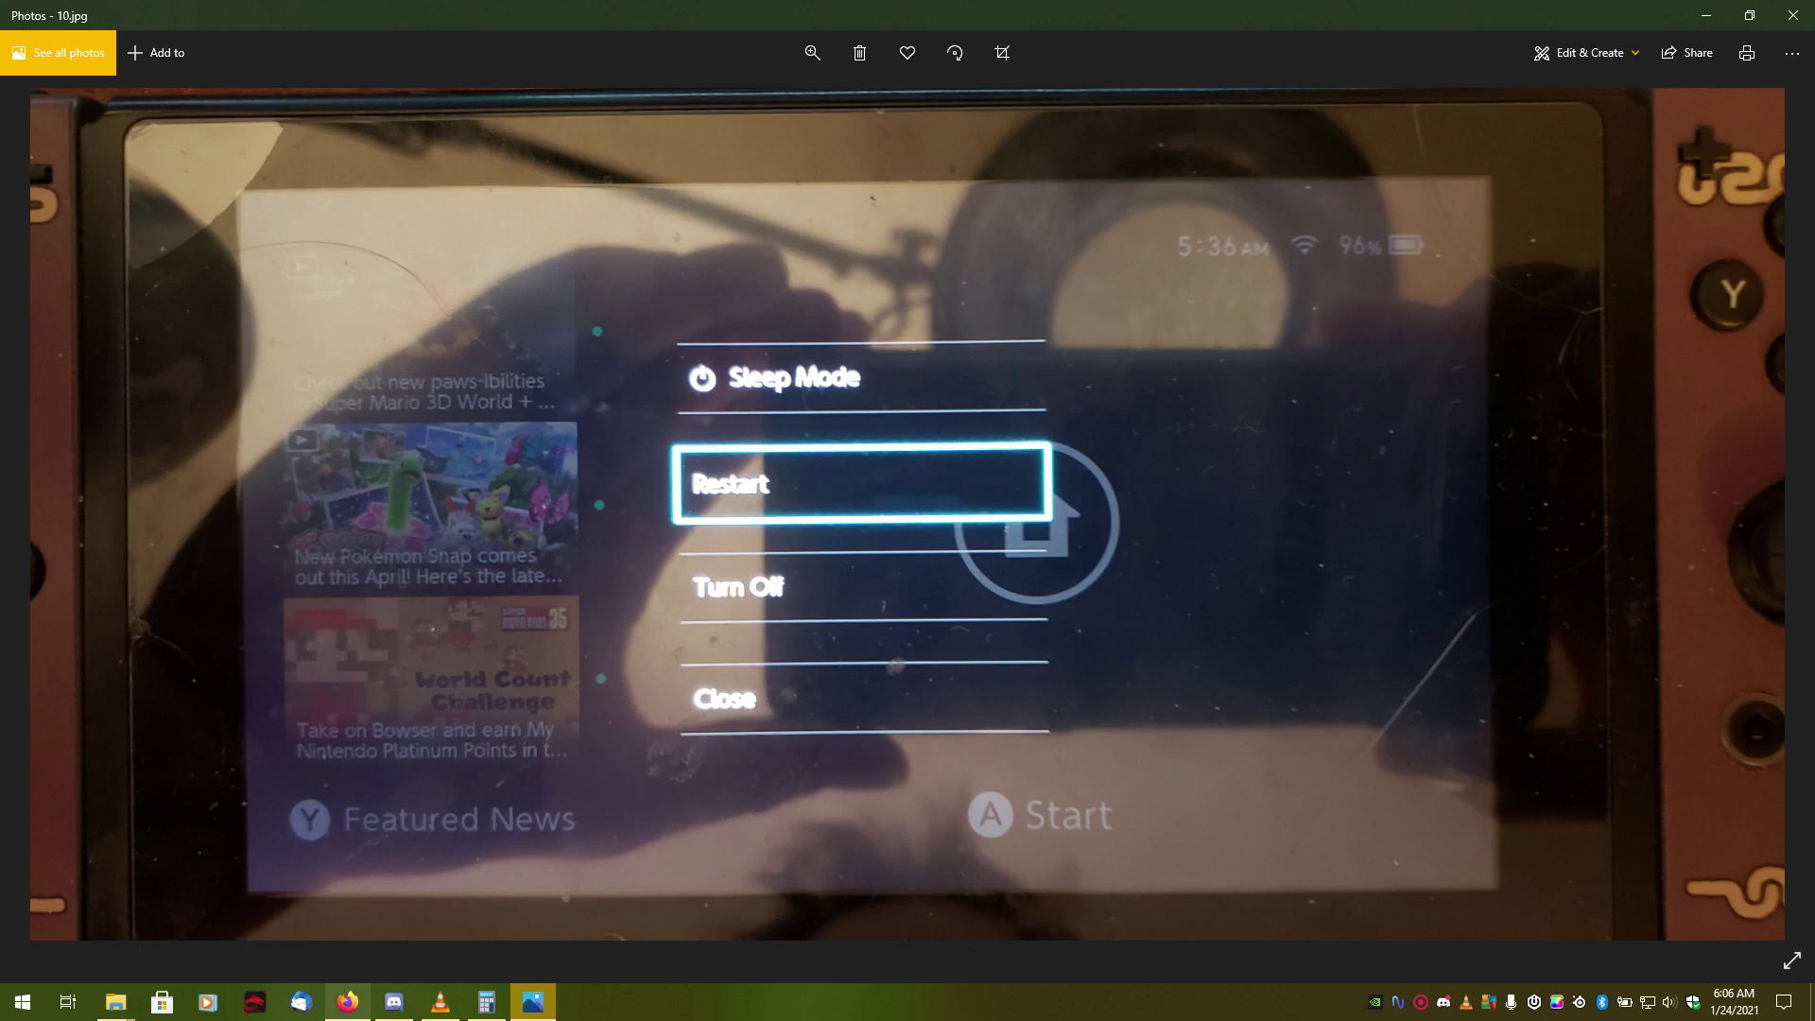
- Bring up Firefox's Xbox support page and select the paragraph about repeating the power-cycle steps
click(347, 1002)
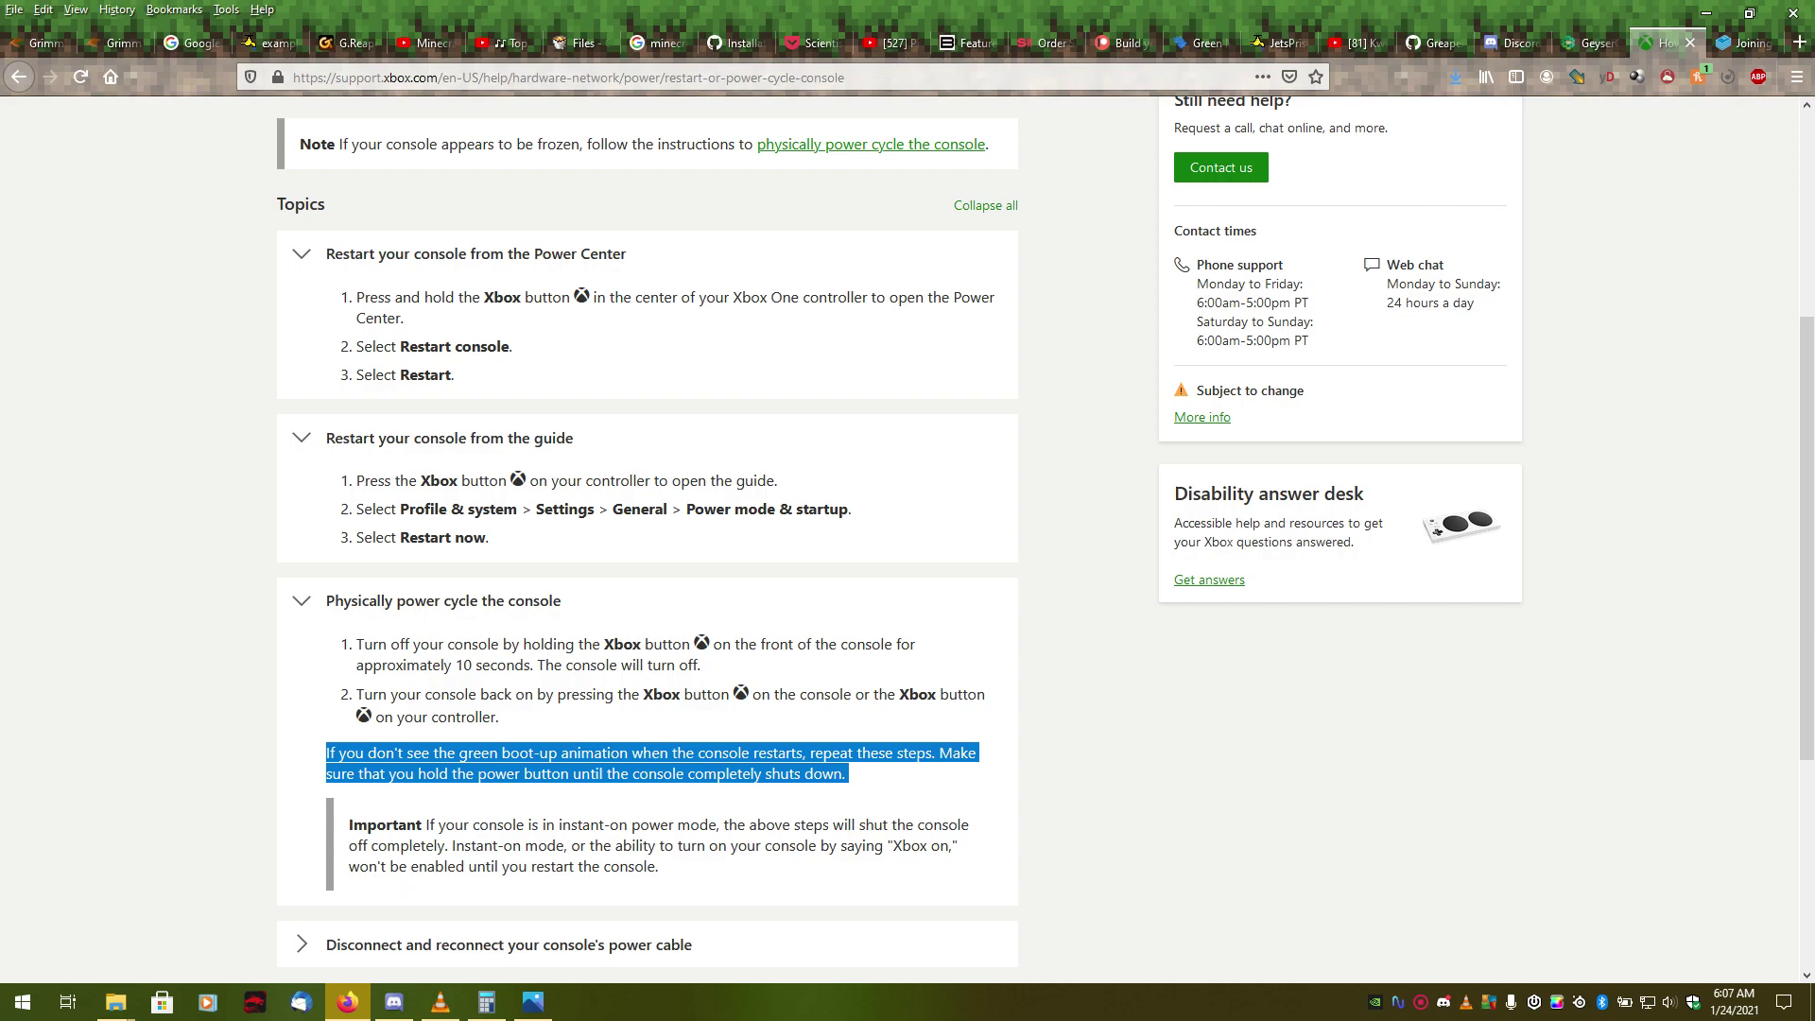
drag(327, 752, 848, 773)
- Return to Photos and advance to the Minecraft 'Generating world, Locating server' screenshot
click(441, 1002)
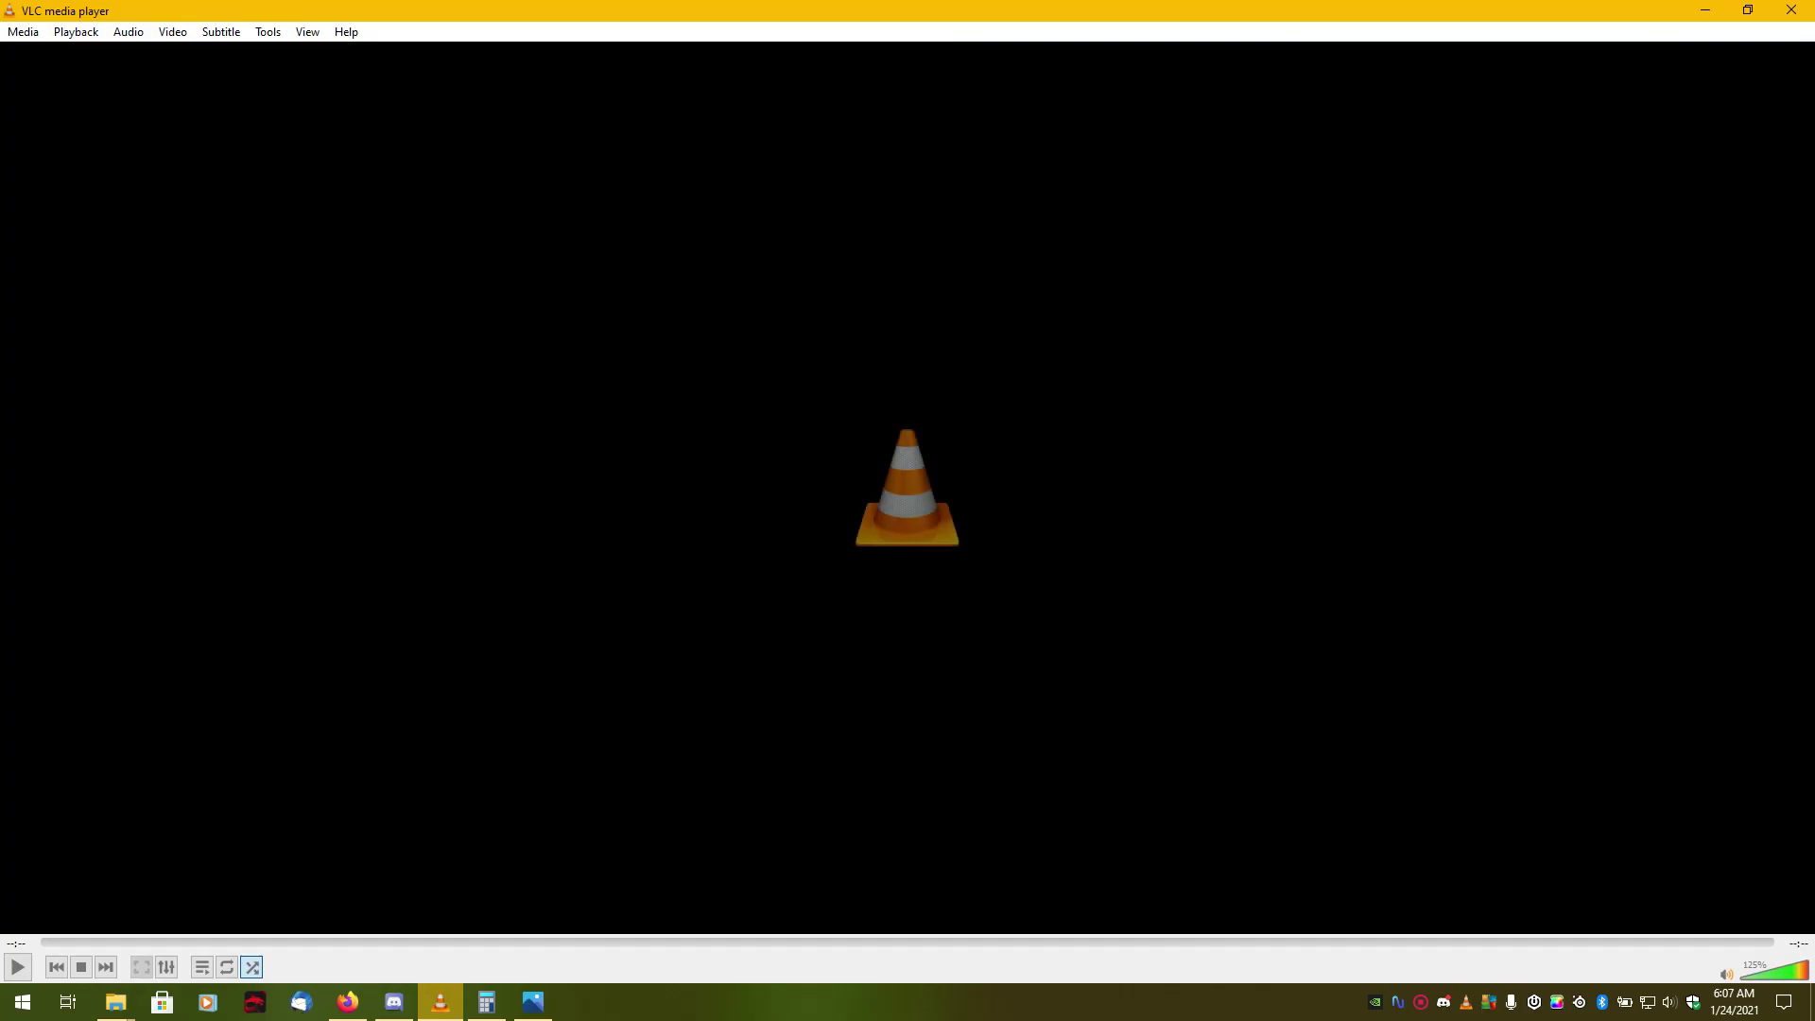
click(440, 1002)
click(532, 1002)
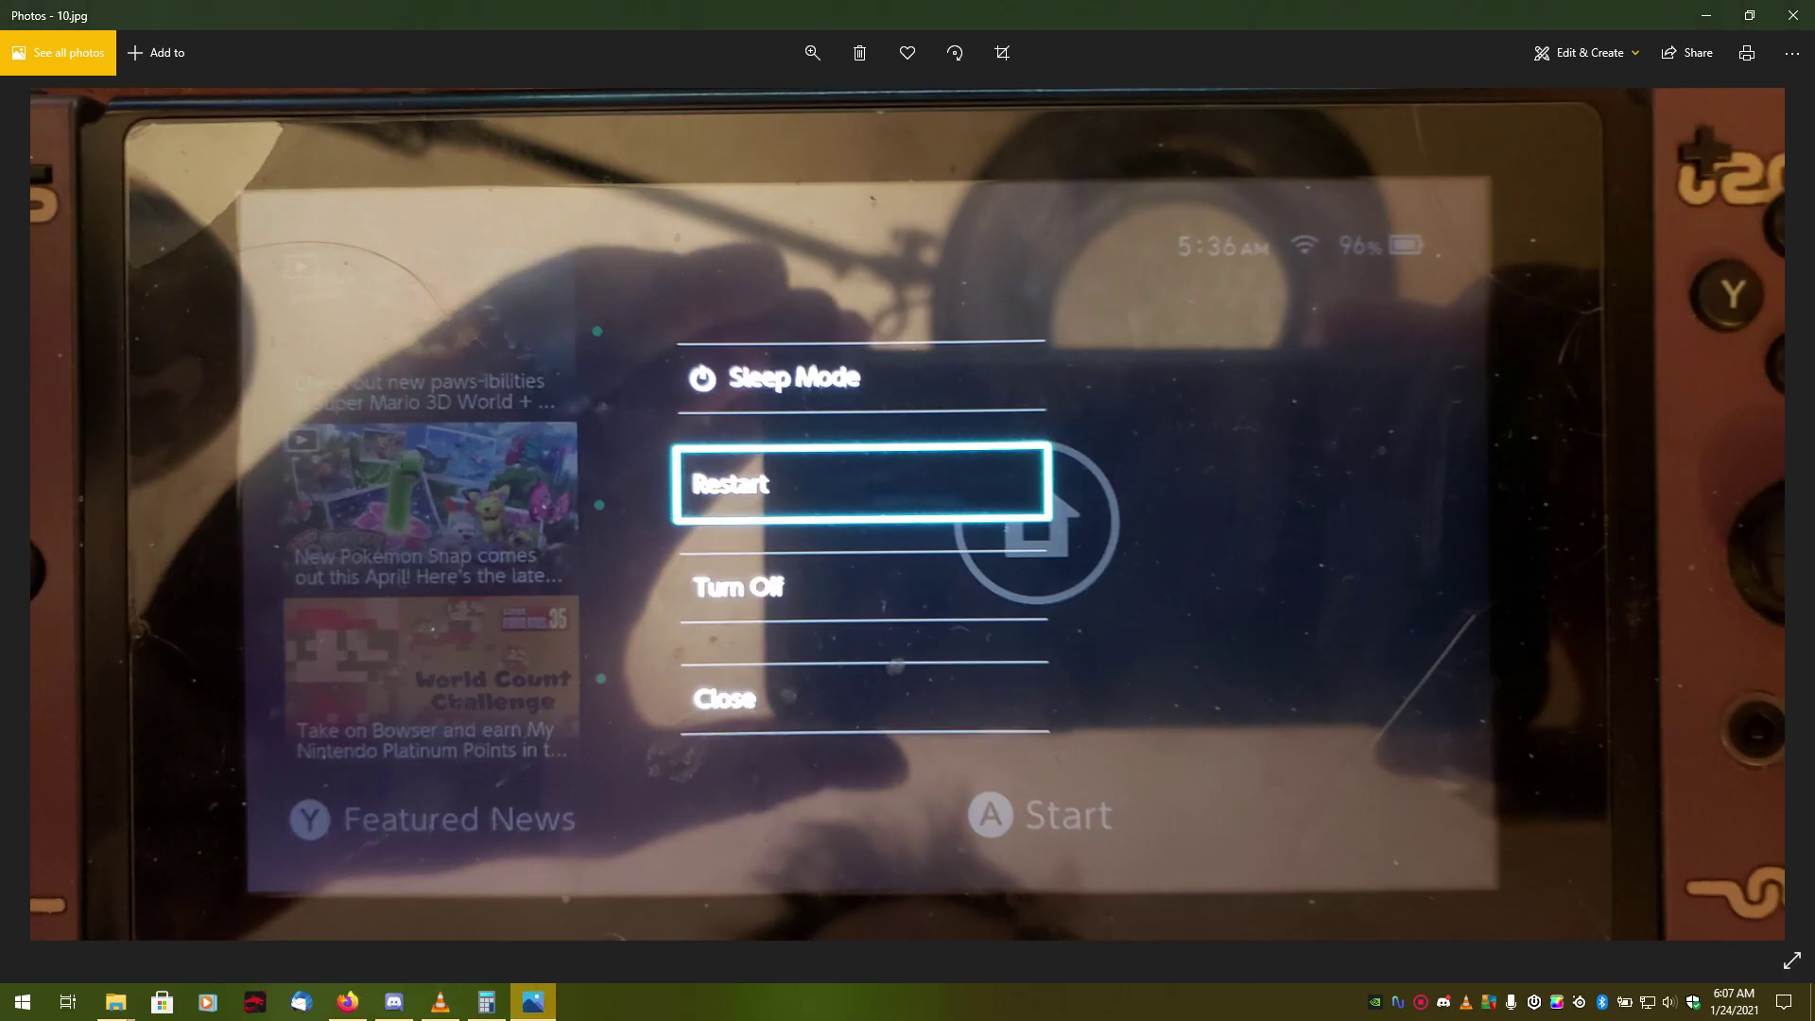
key(Right)
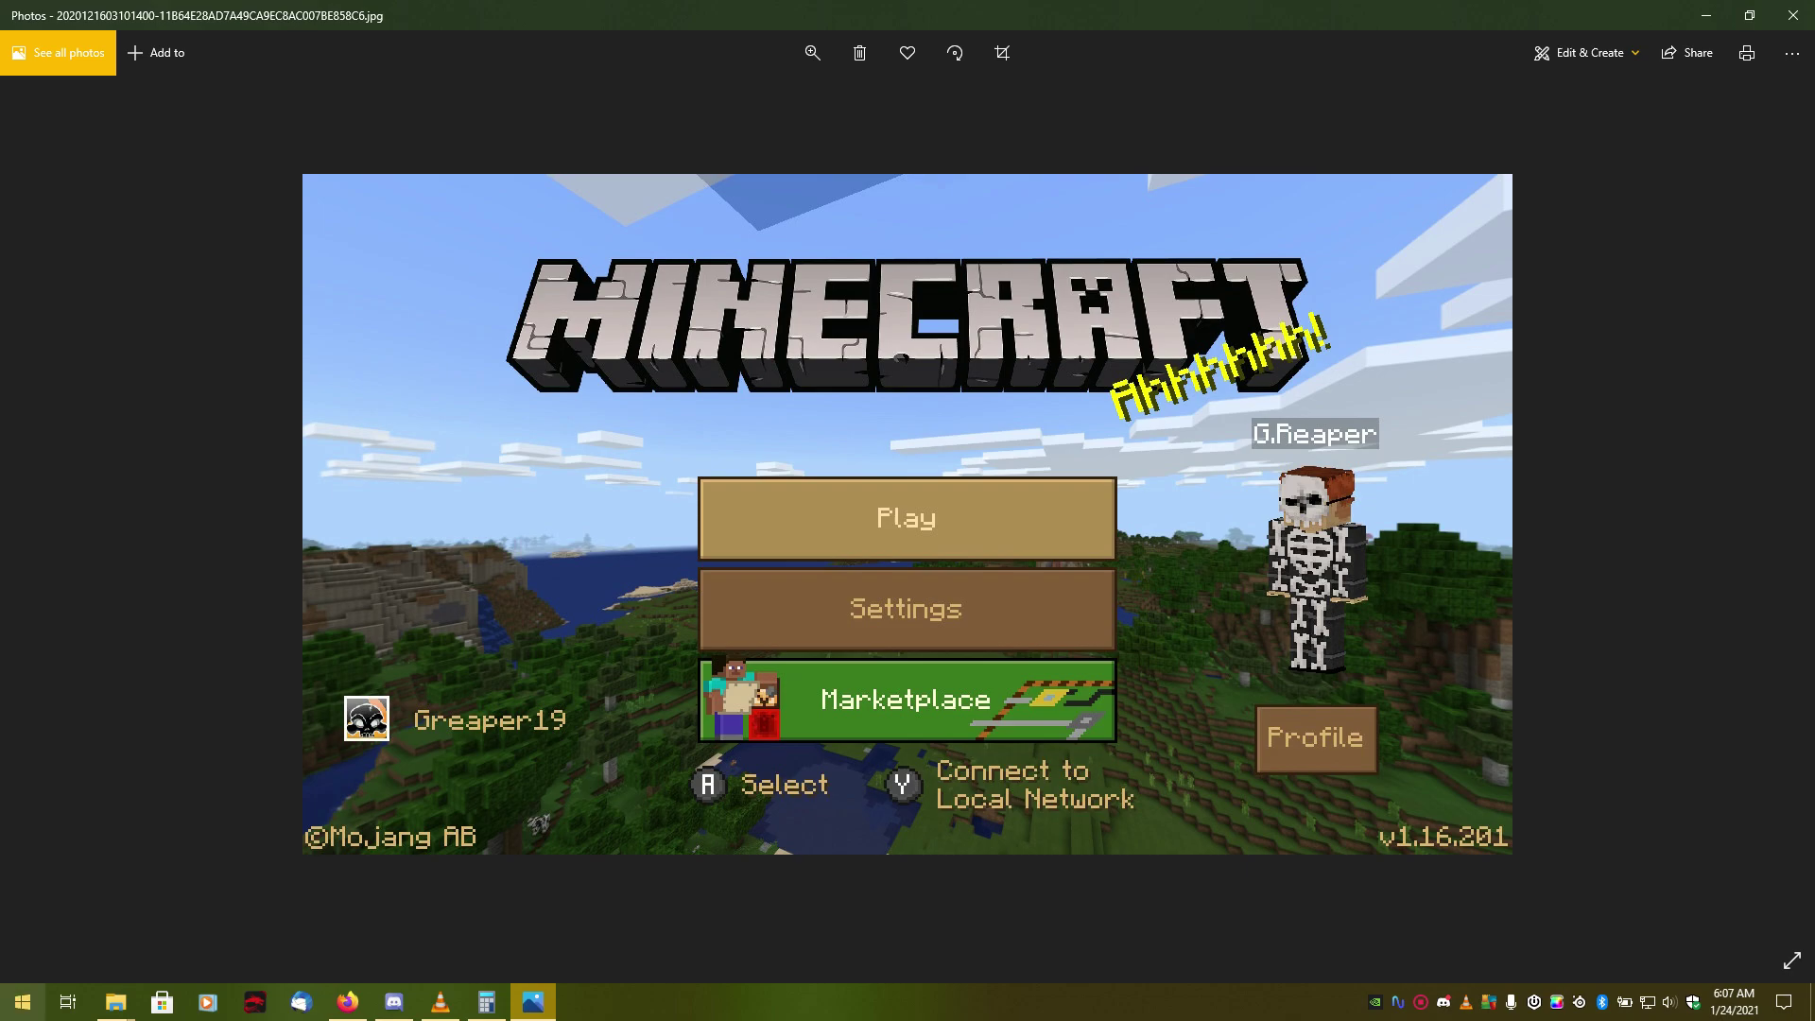
key(Right)
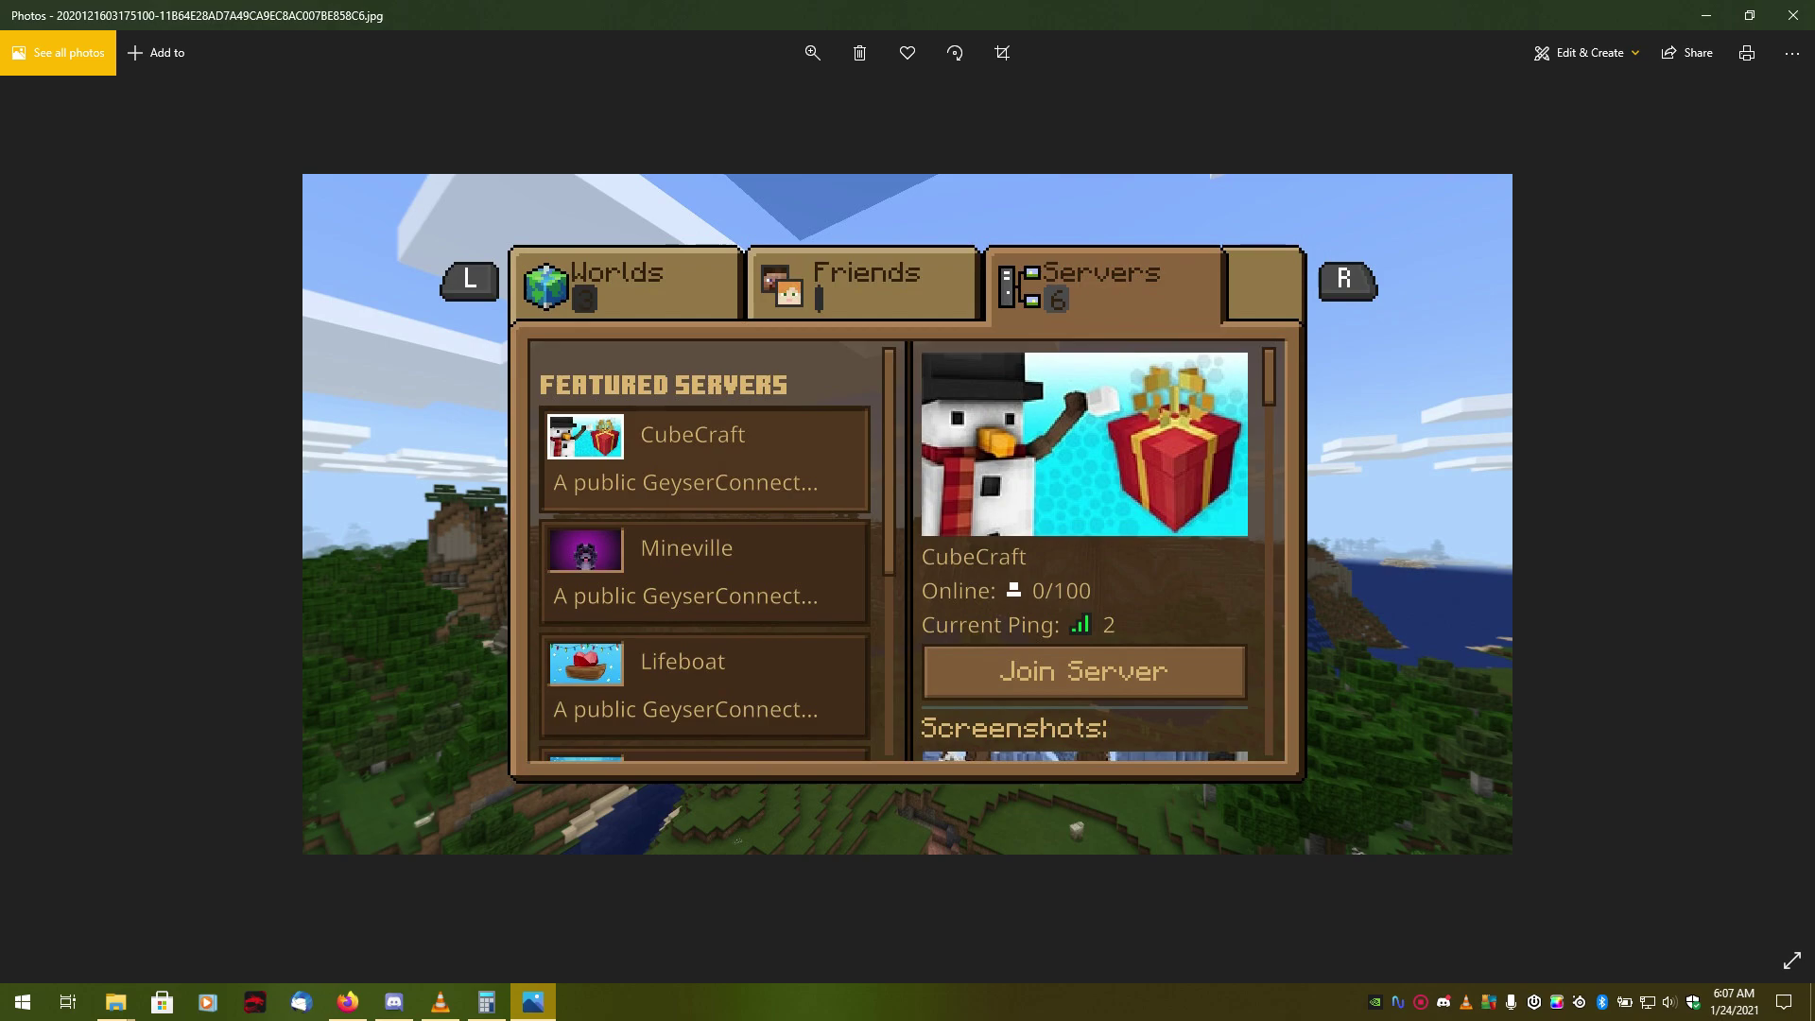
key(Right)
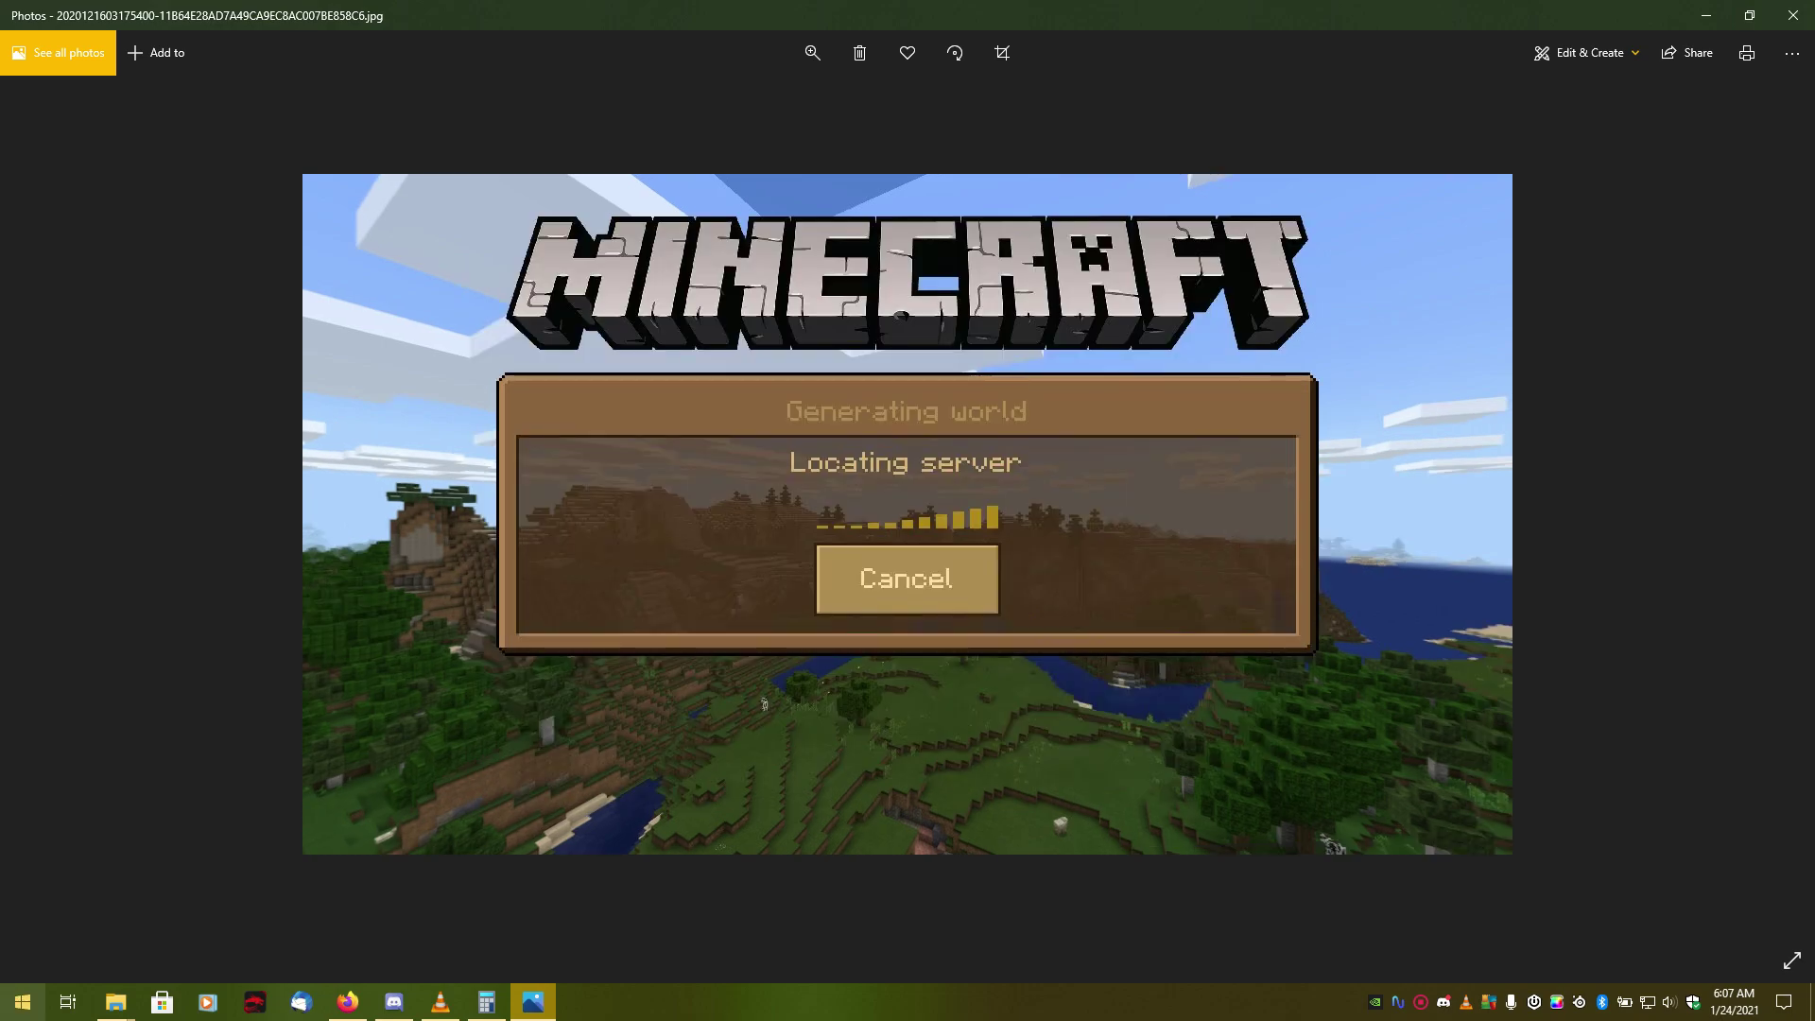
- Launch Minecraft from the Start menu and let it load to the Nether title screen
click(22, 1002)
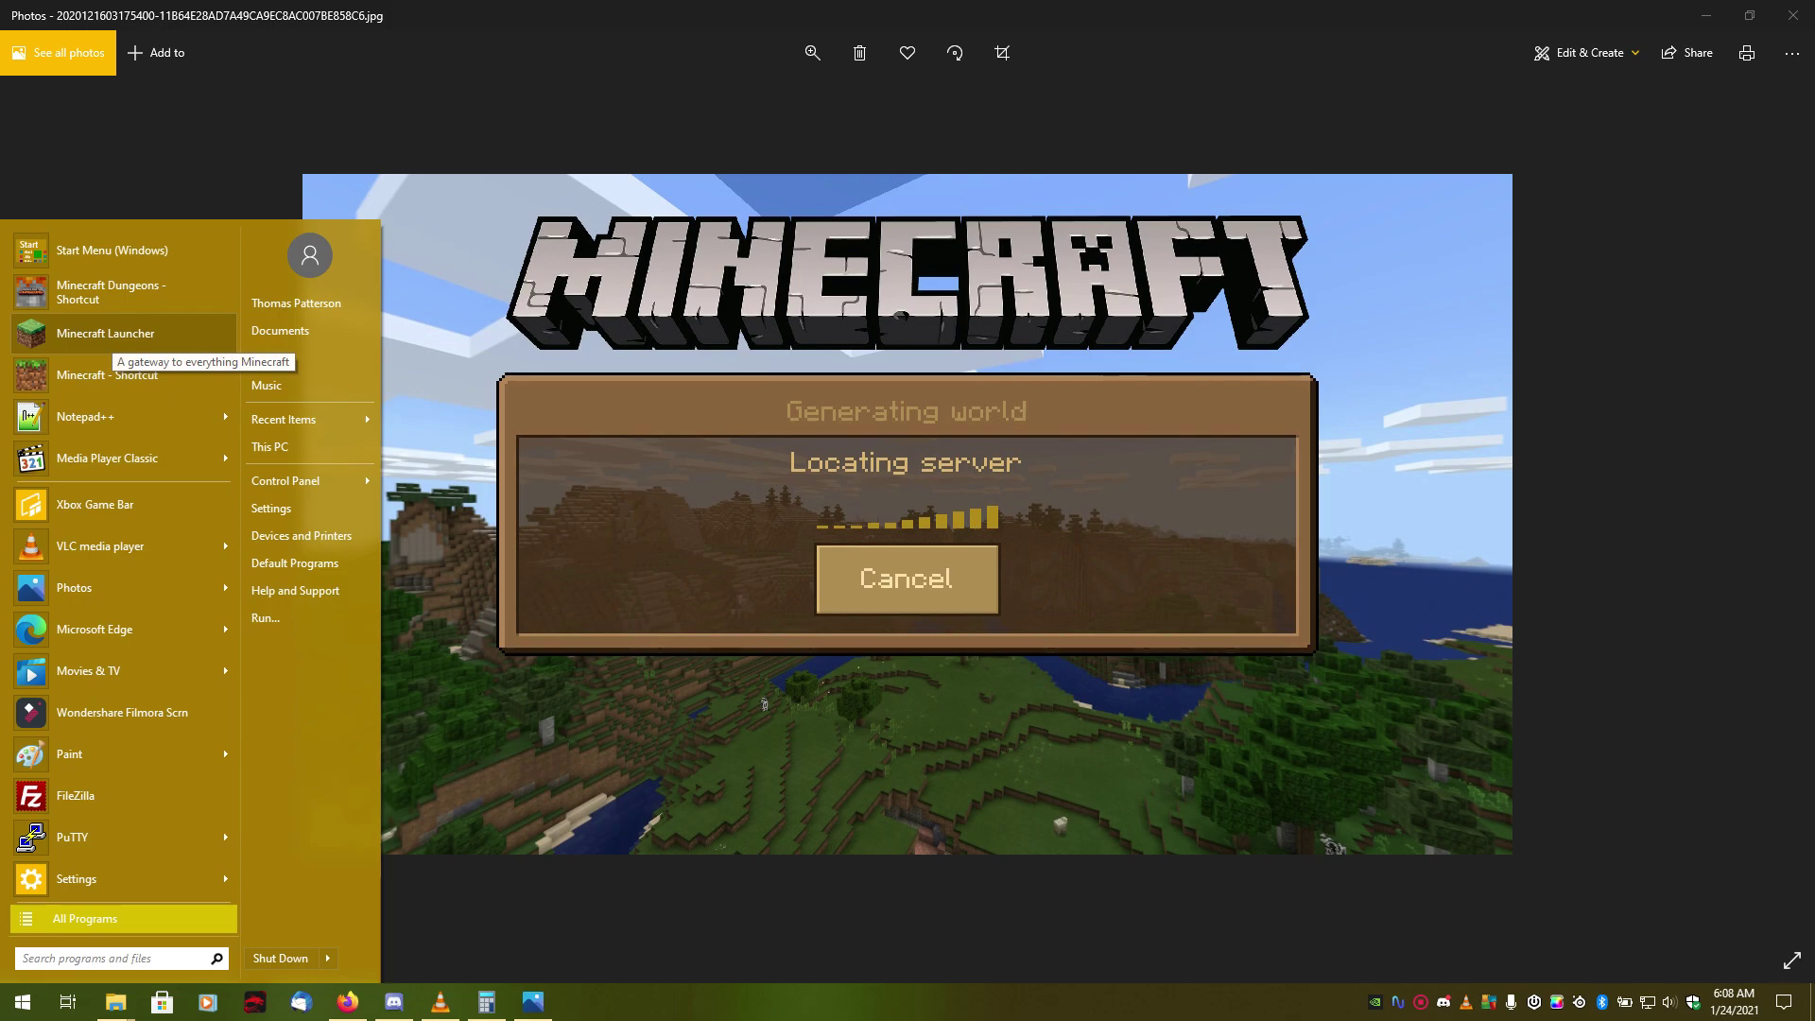
mouse_move(111, 342)
mouse_down()
mouse_move(407, 321)
mouse_move(88, 292)
mouse_move(107, 374)
mouse_up()
click(106, 374)
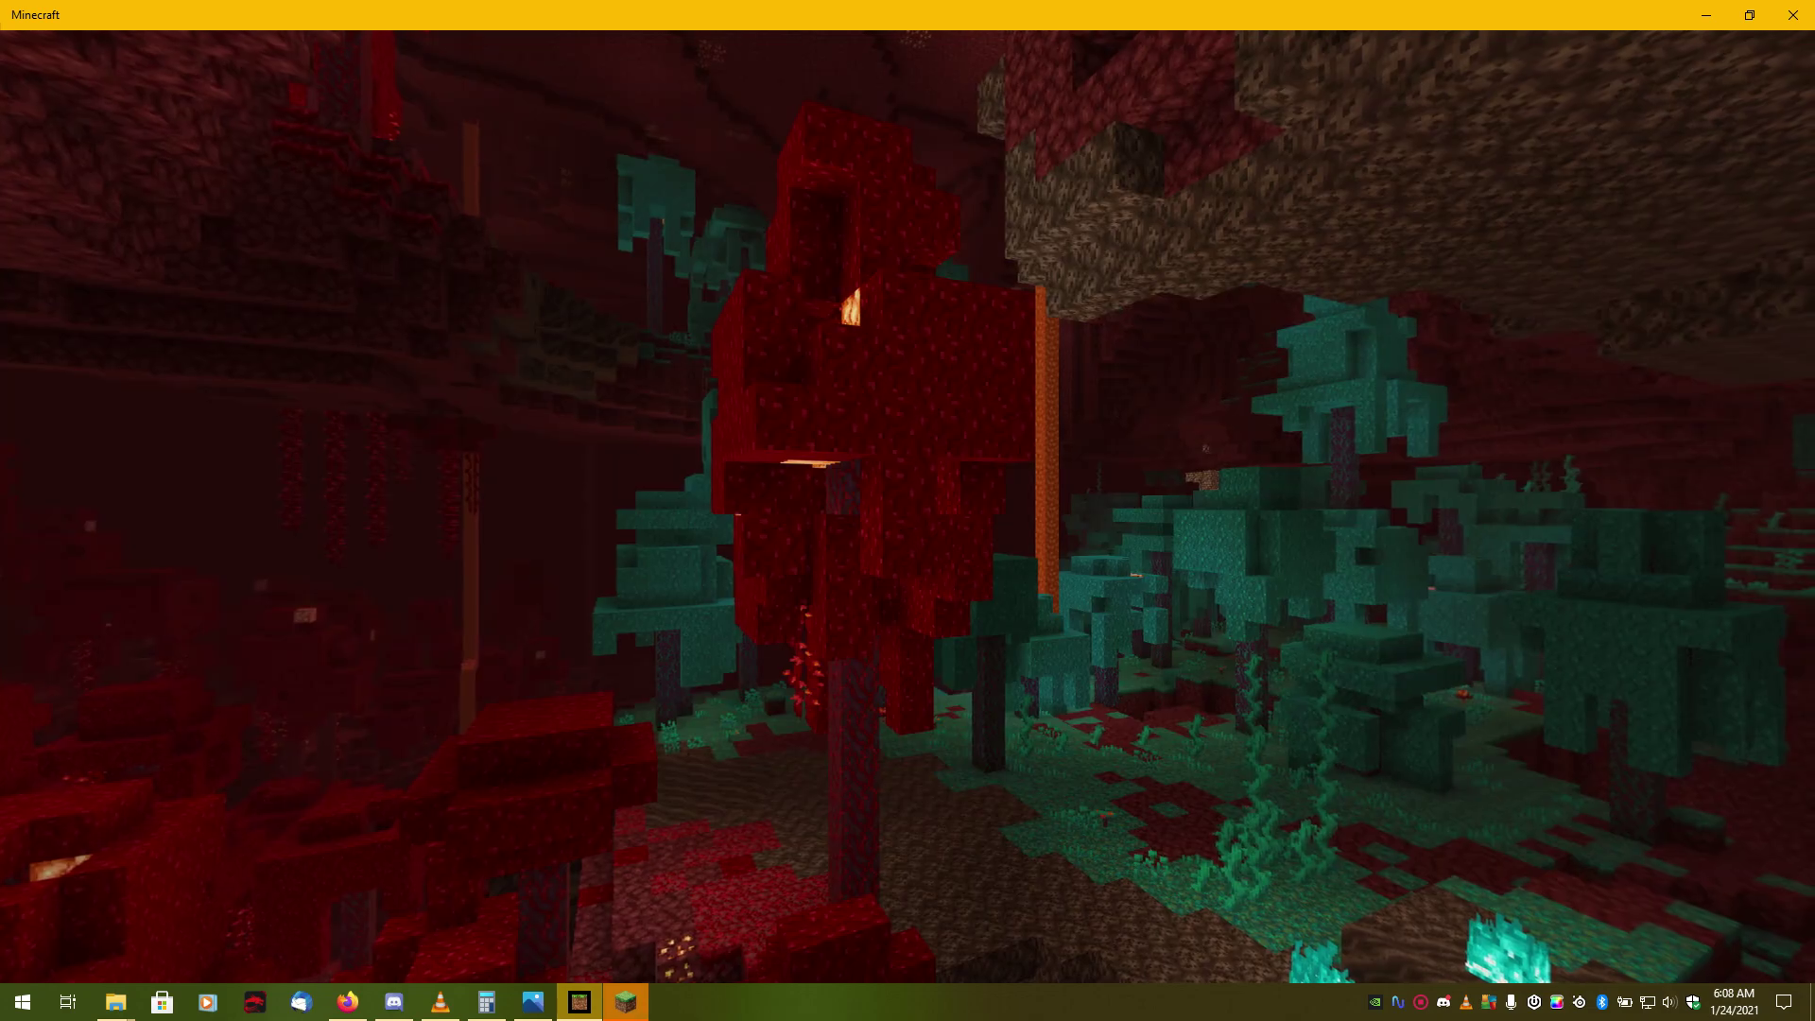
- From Play, go to the Servers tab and join GeyserConnect from the featured servers
key(Return)
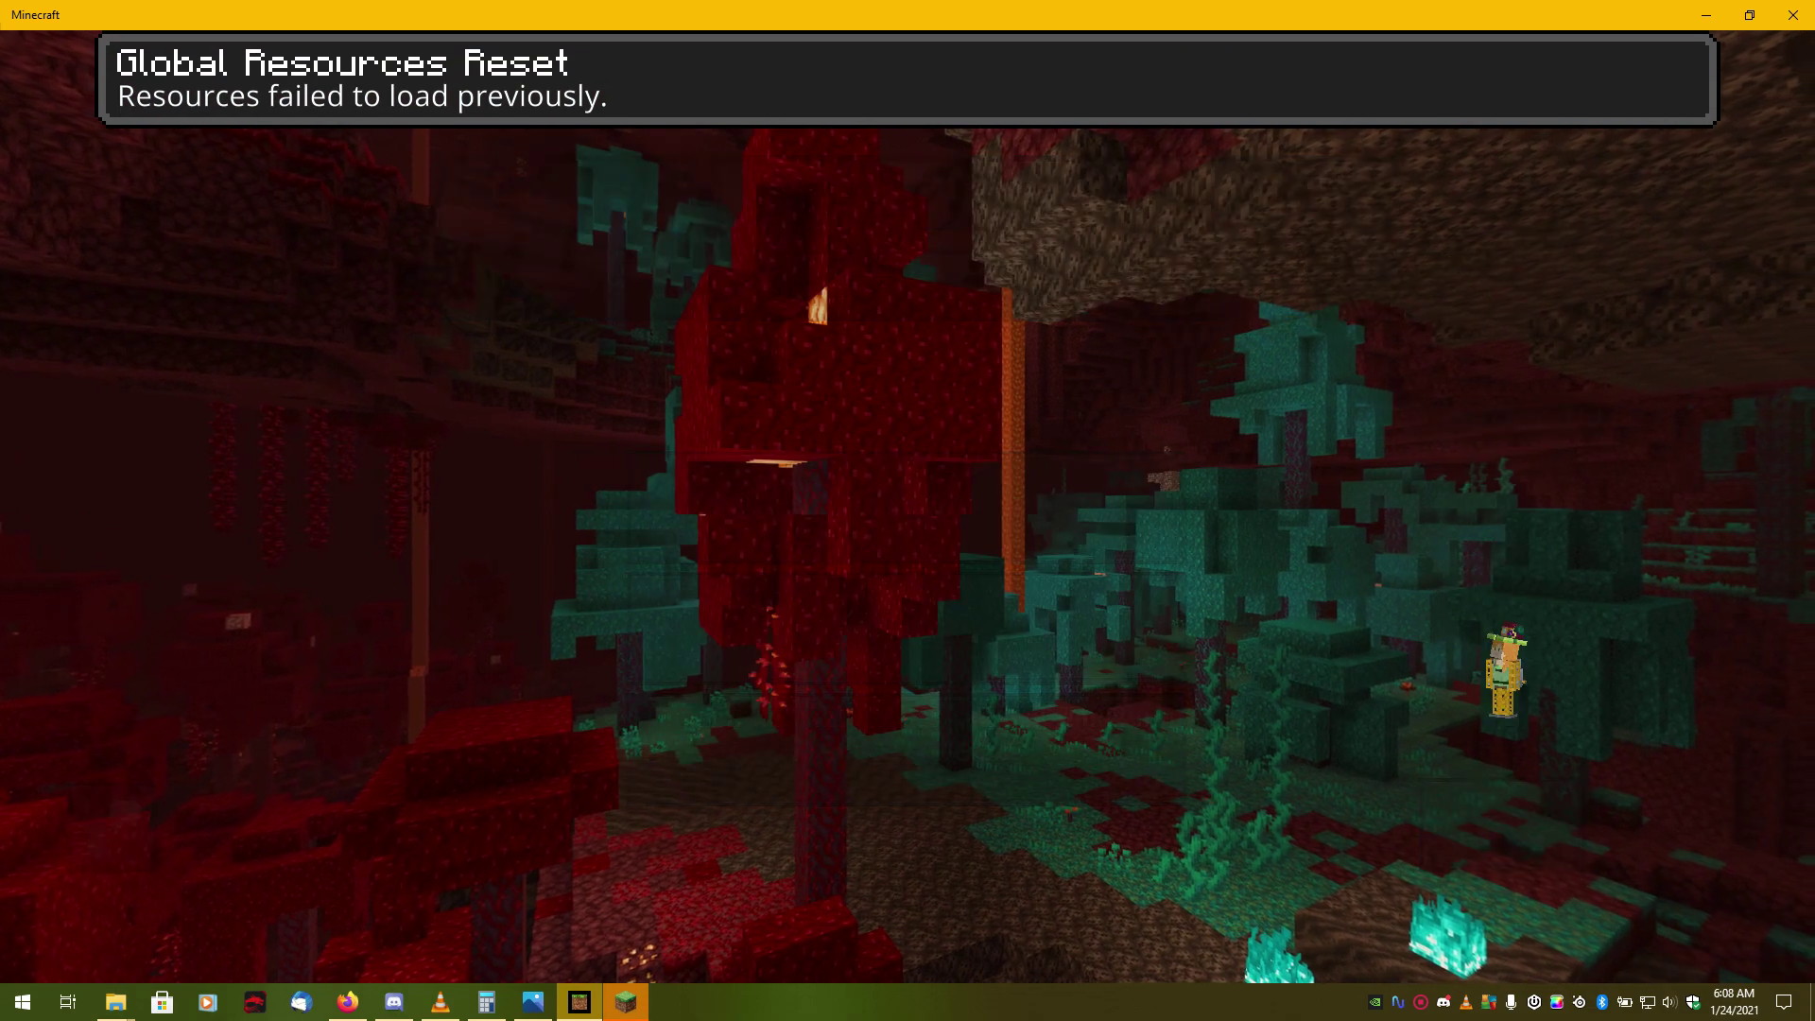
key(Right)
key(Right)
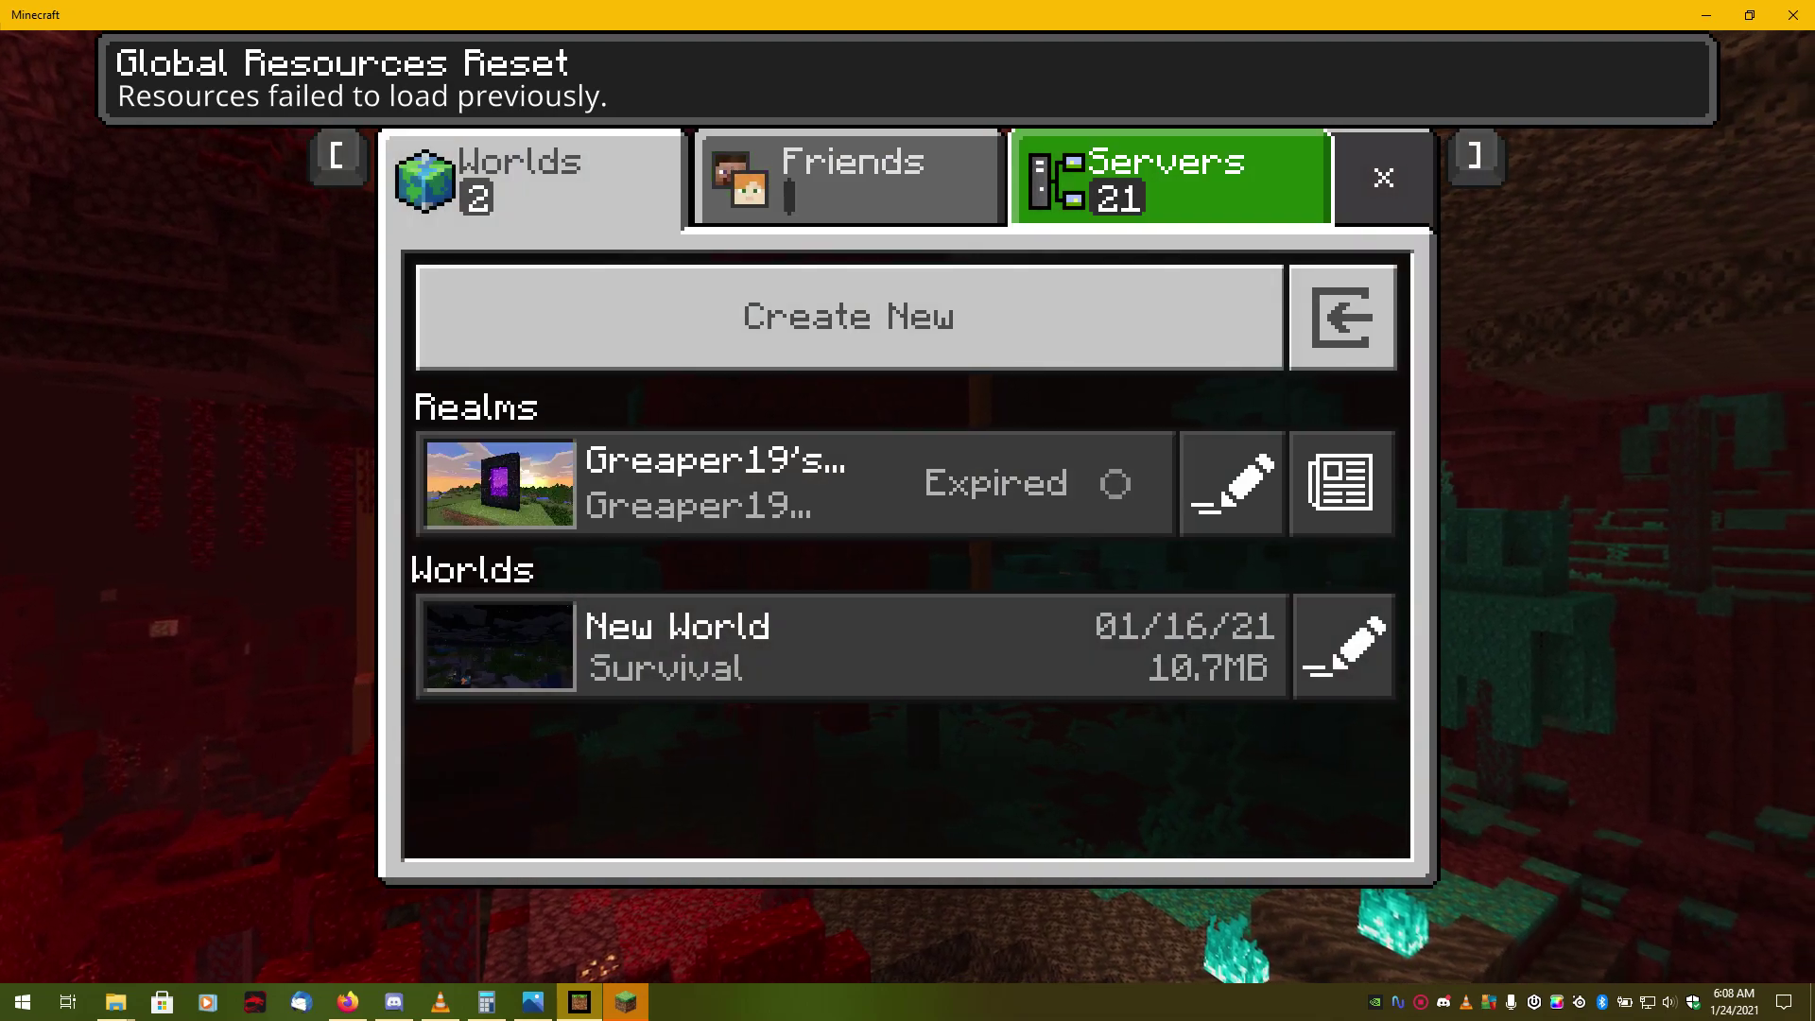
key(Return)
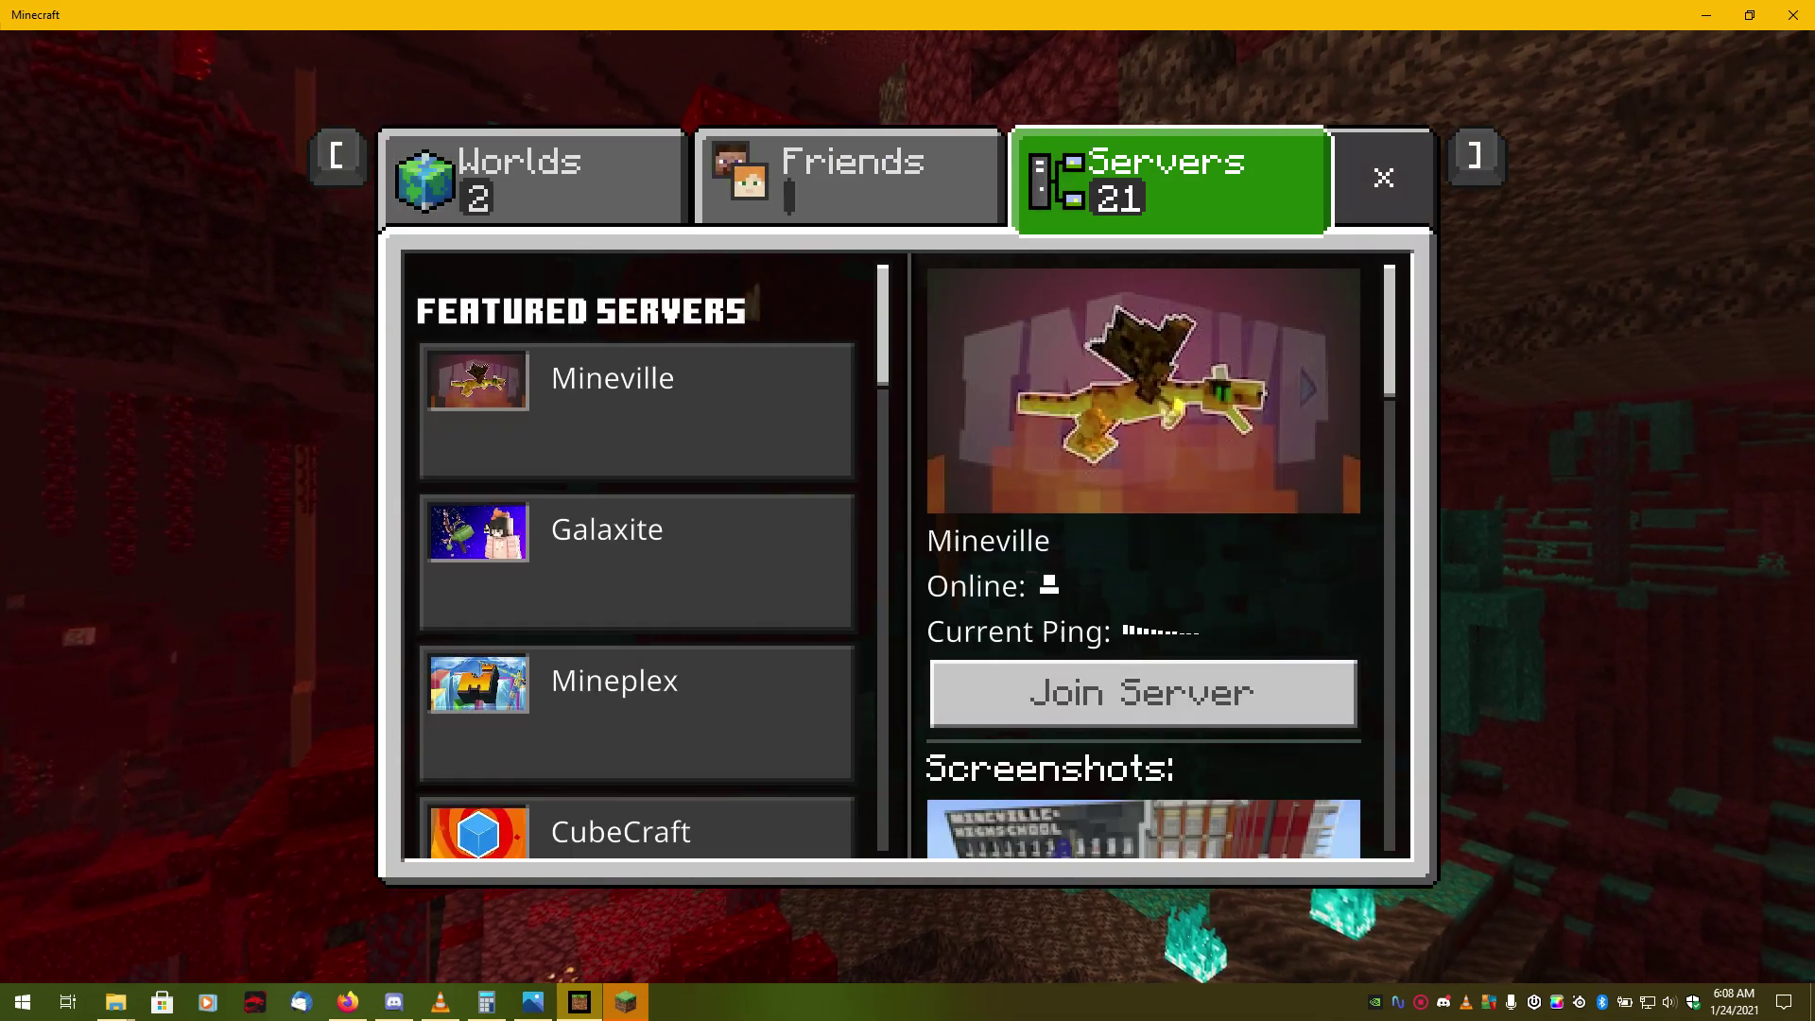
key(Down)
key(Down)
key(Down)
key(Down)
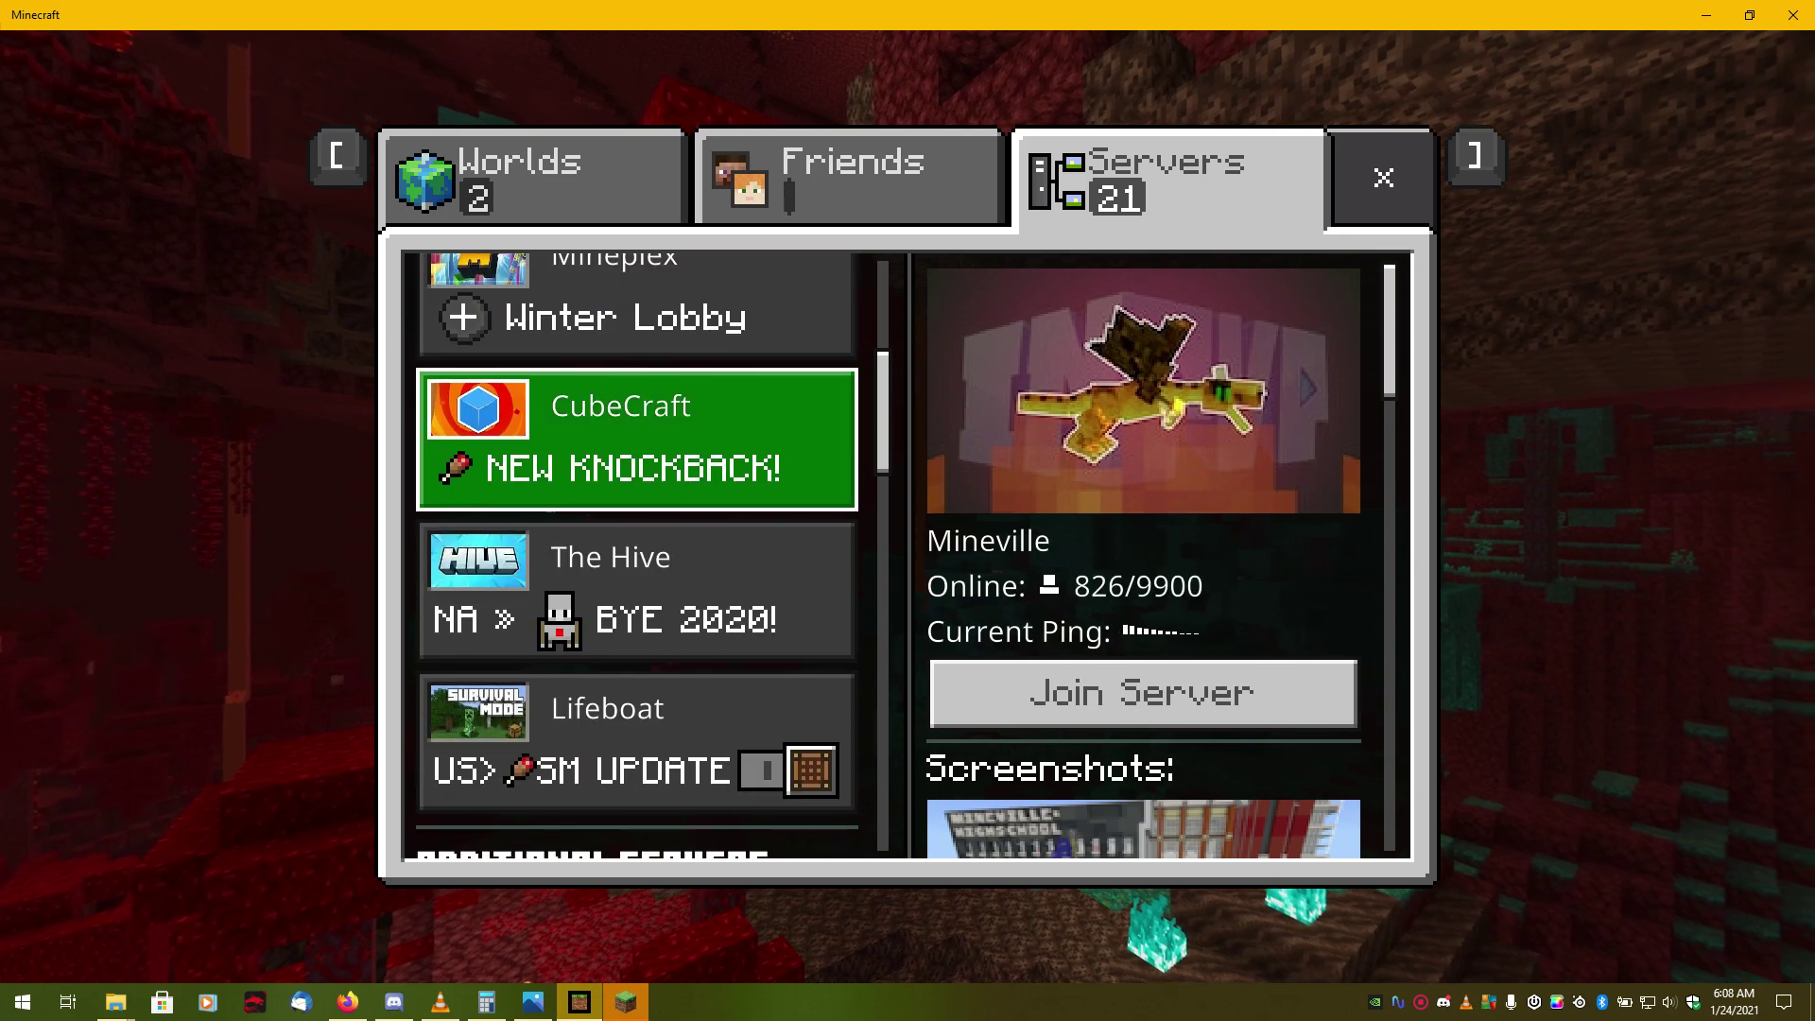
key(Down)
key(Down)
key(Down)
key(Return)
key(Return)
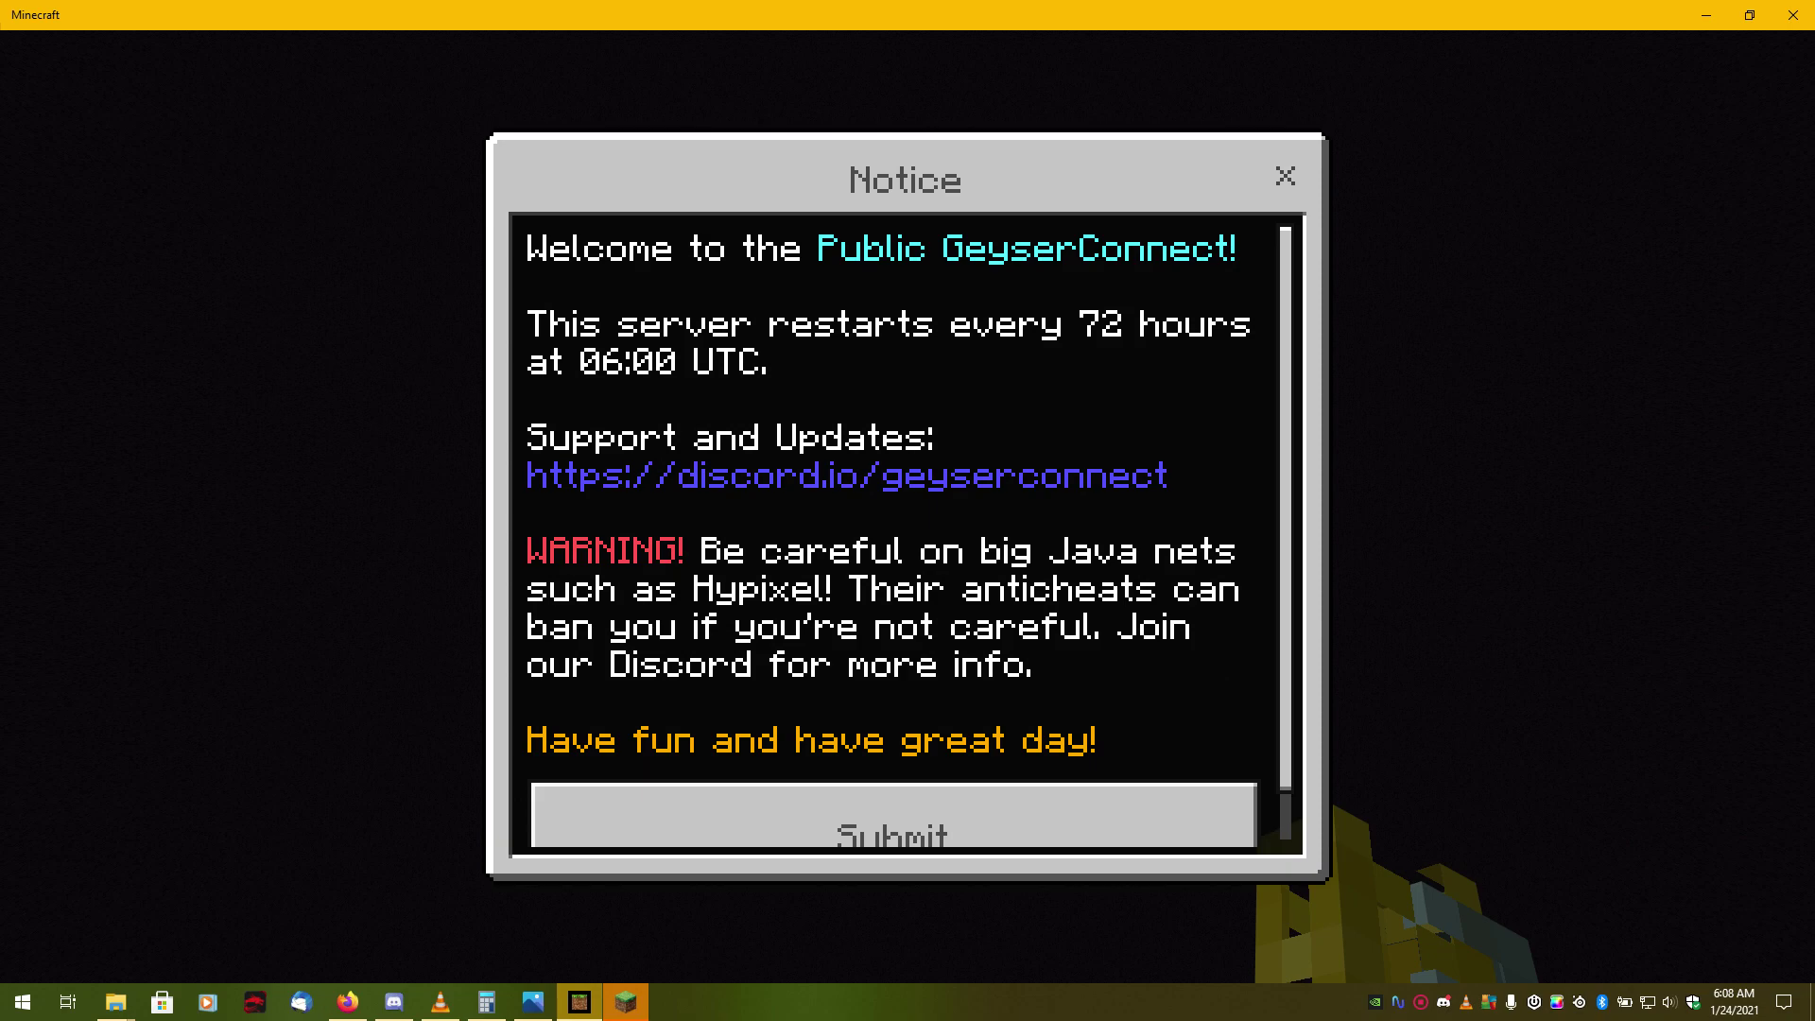
- Submit the welcome notice, browse Official Servers from The Hive to MineVille, then return to Main Menu
key(Down)
key(Return)
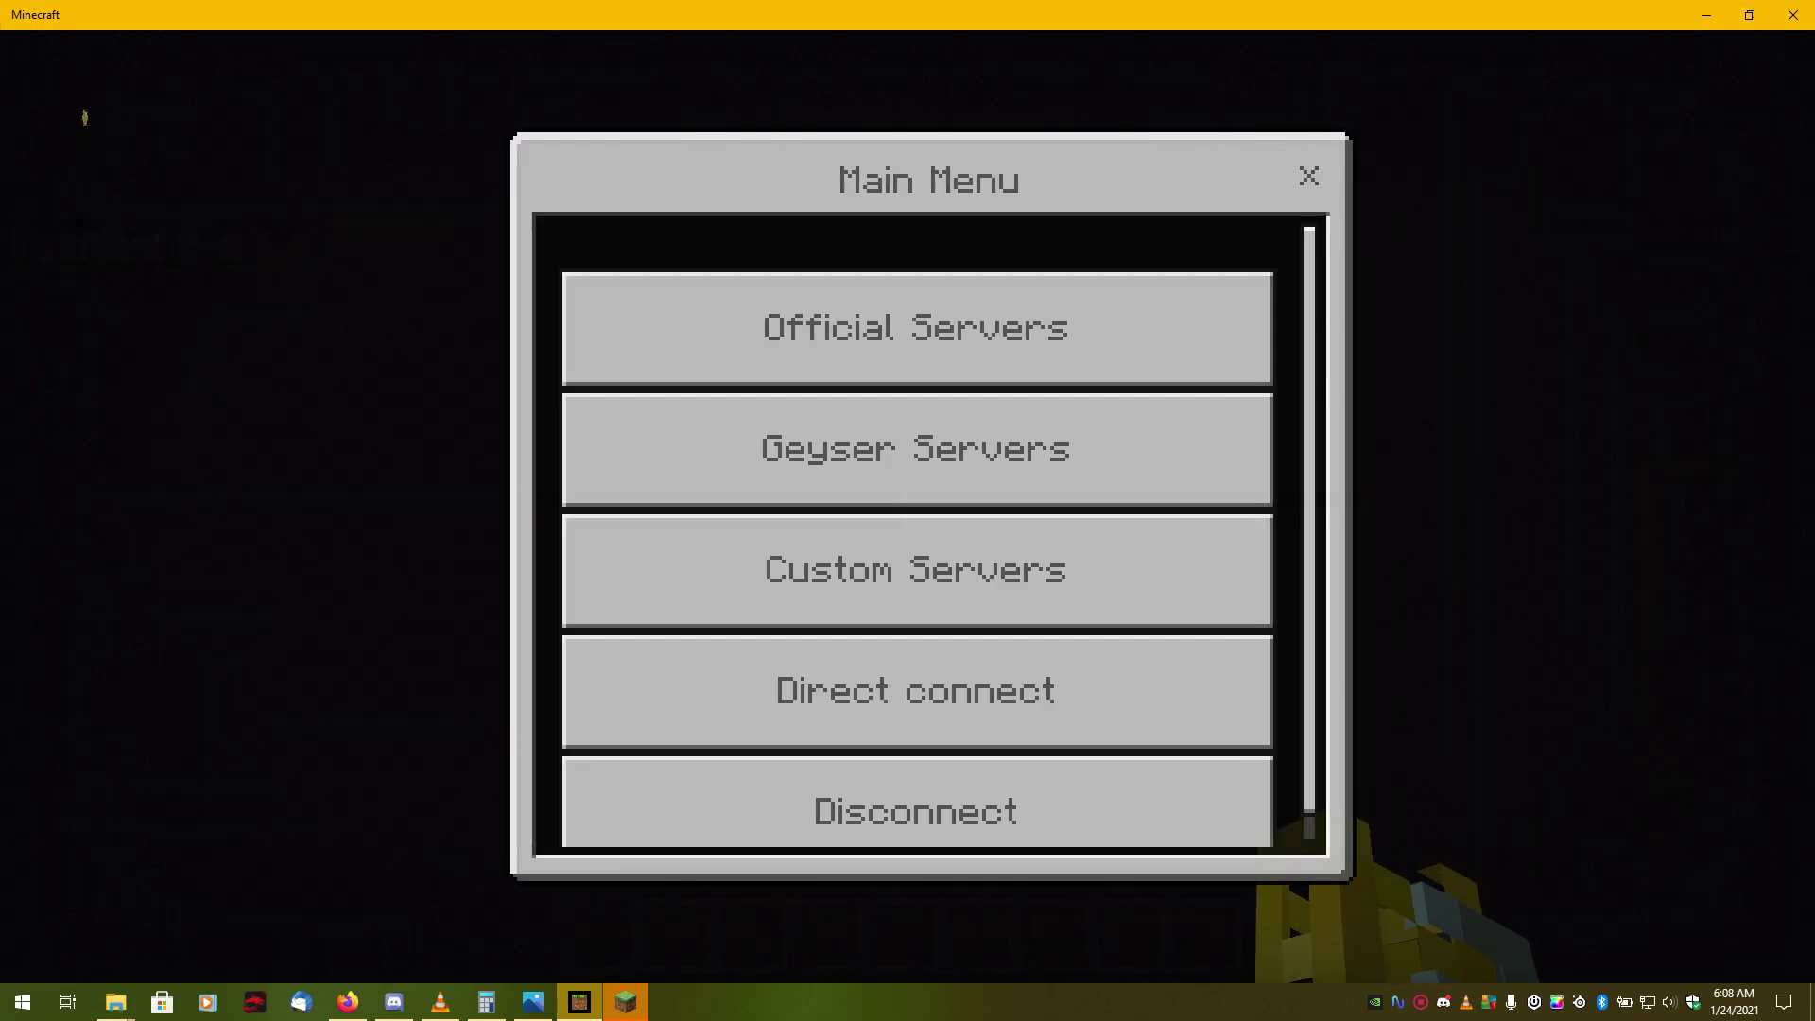
key(Return)
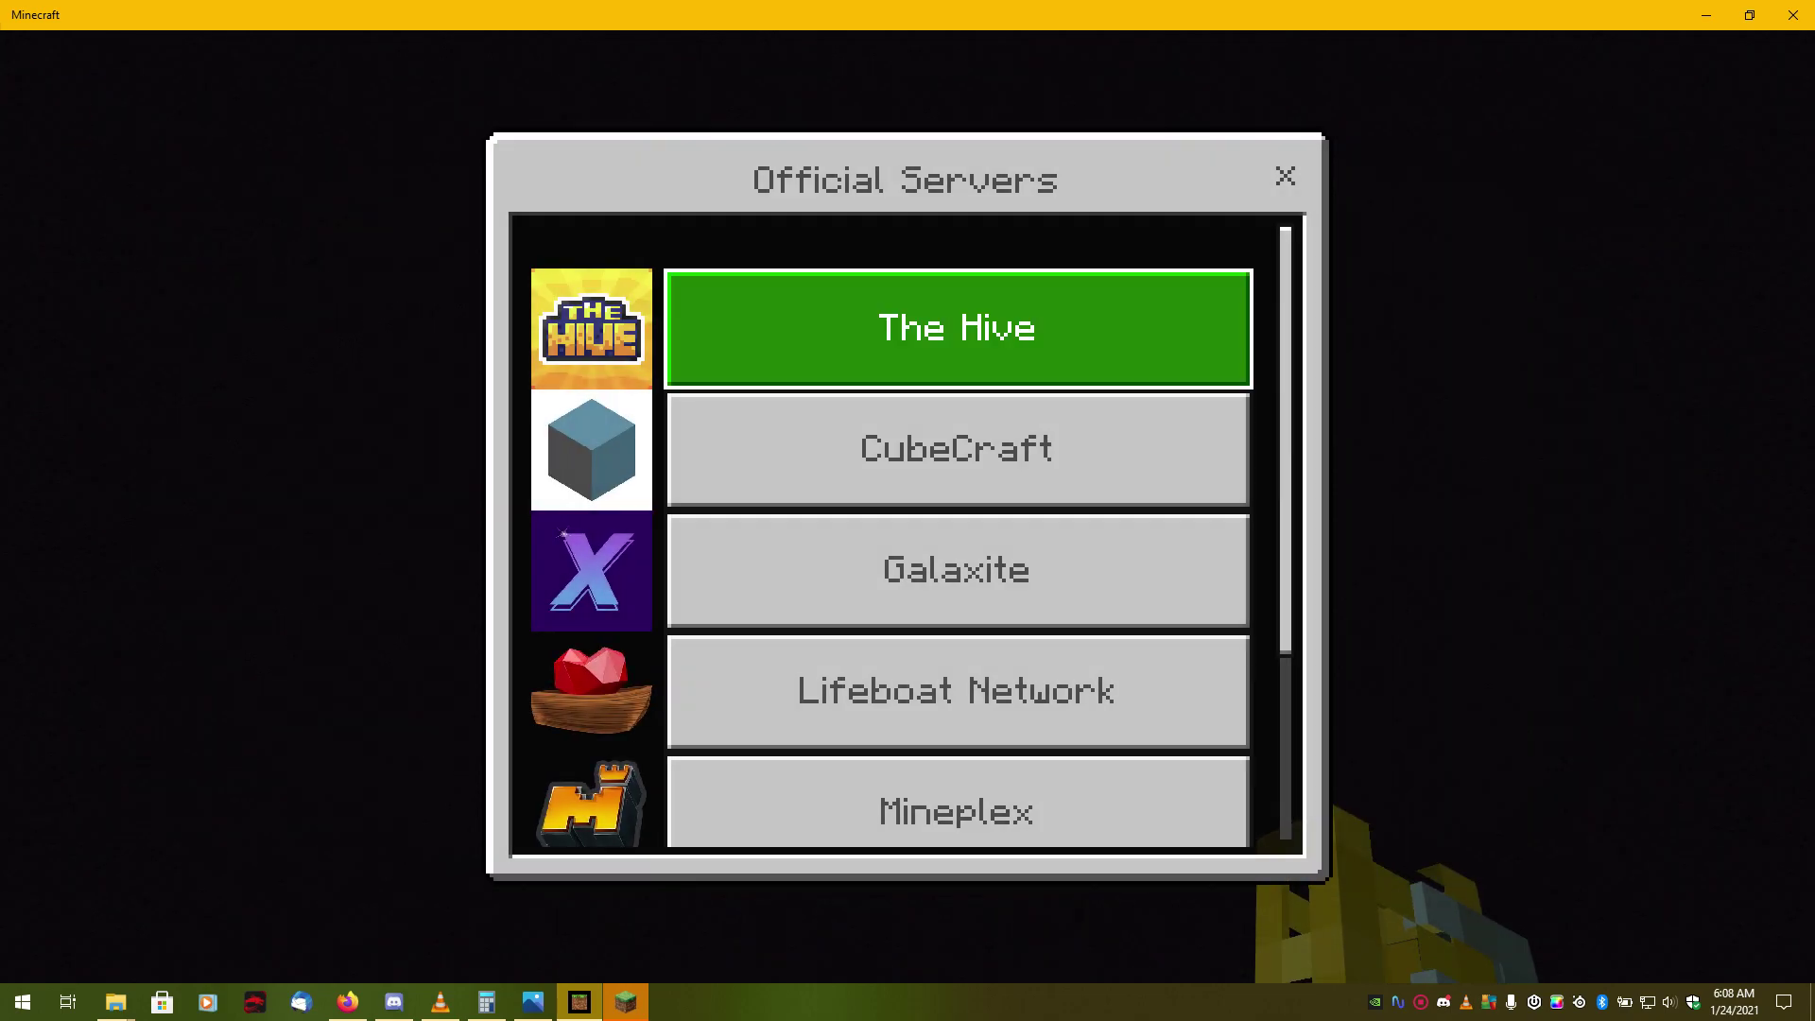
key(Down)
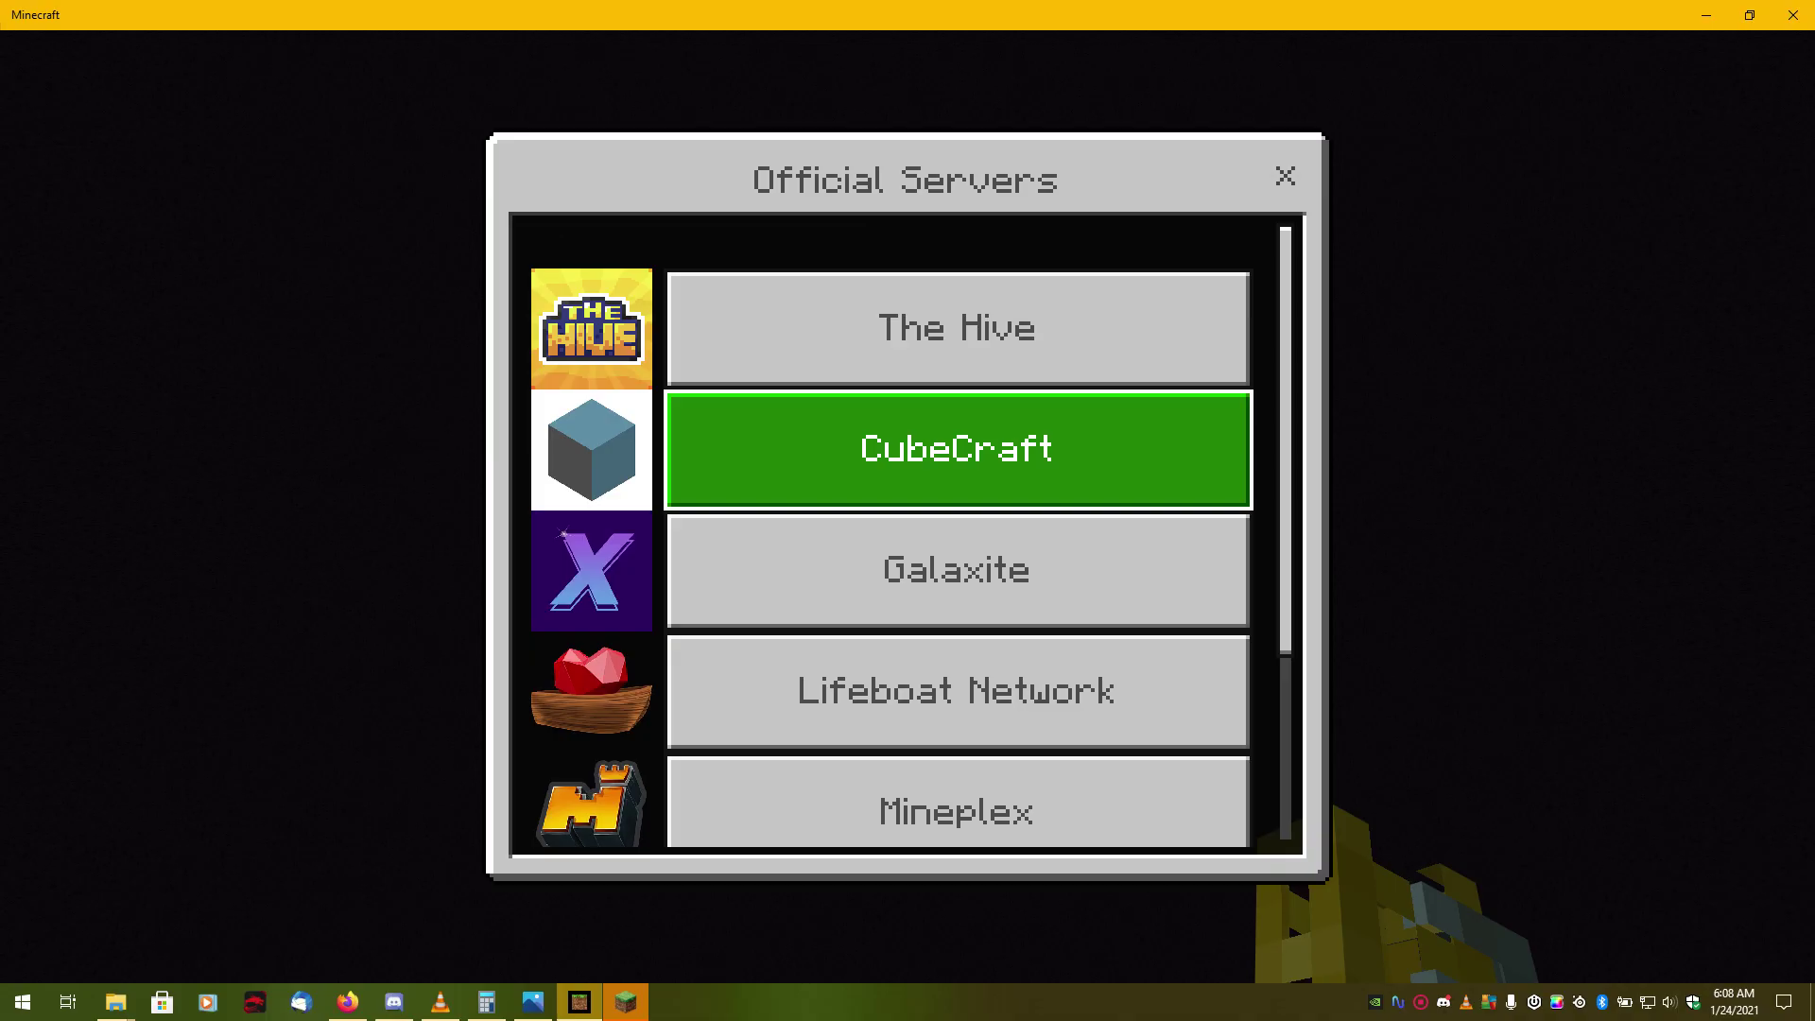
key(Down)
key(Down)
key(Down)
key(Down)
key(Down)
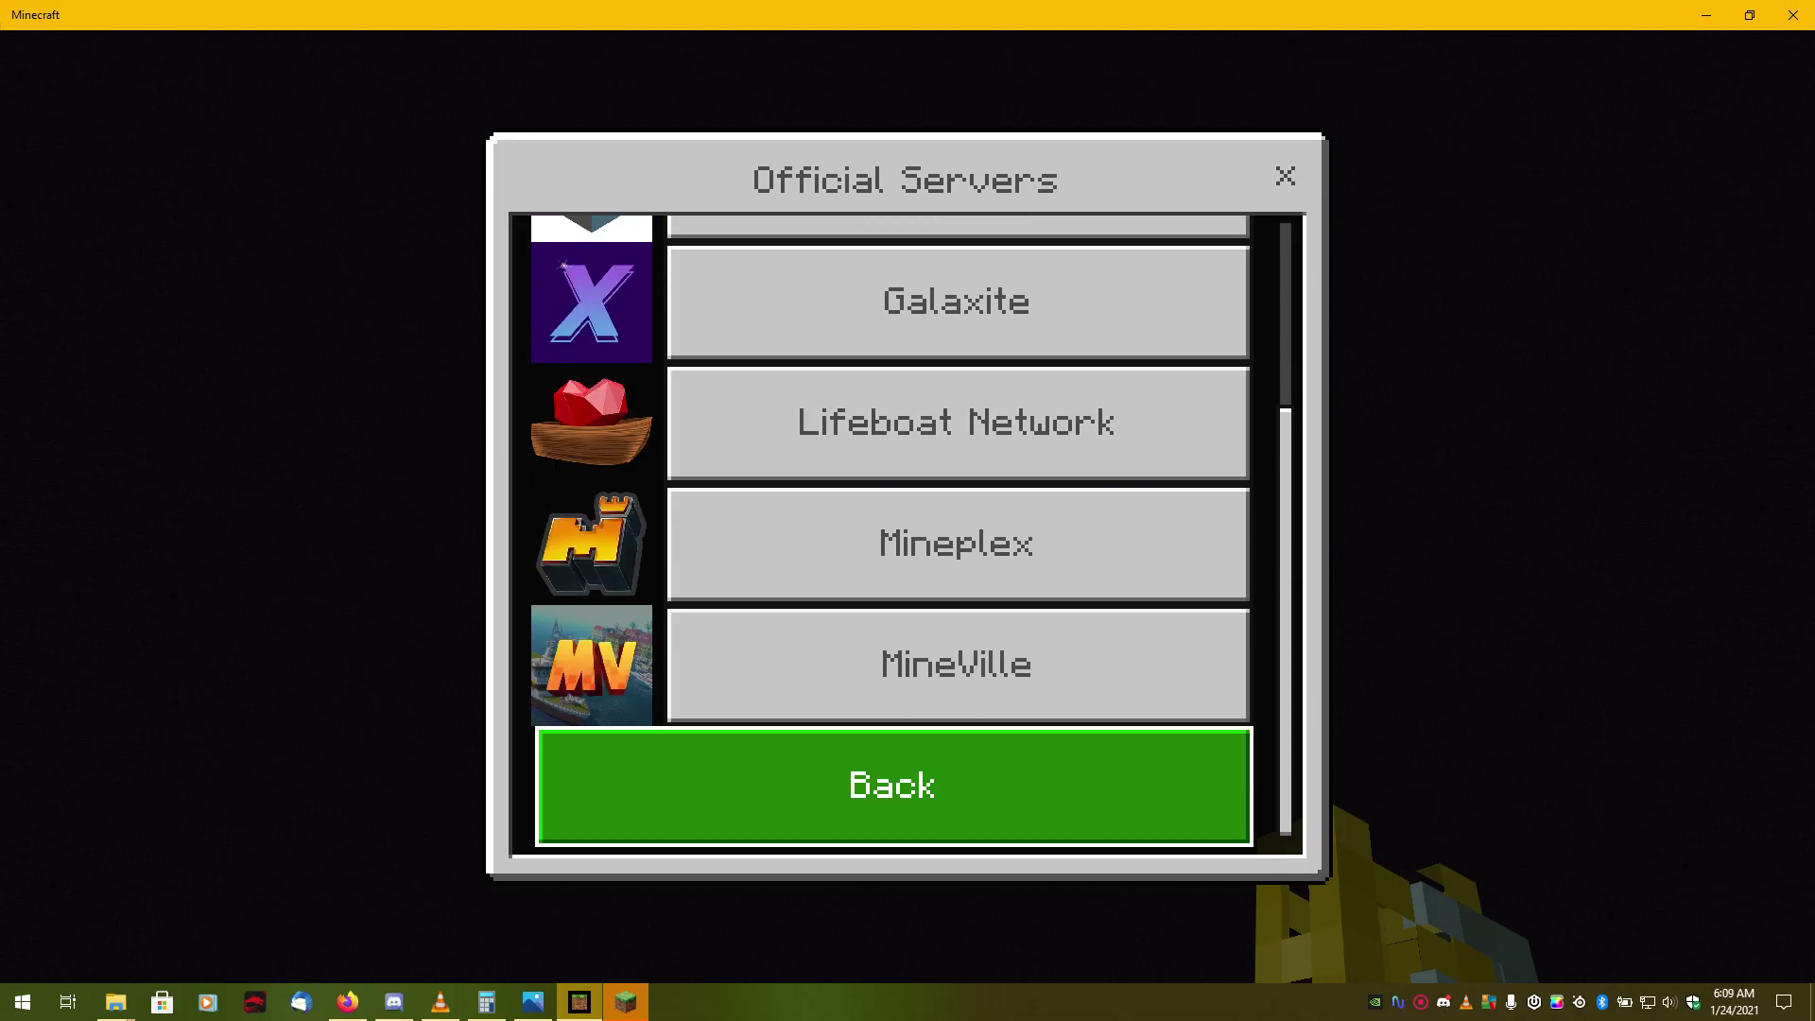
key(Up)
key(Up)
key(Up)
key(Down)
key(Down)
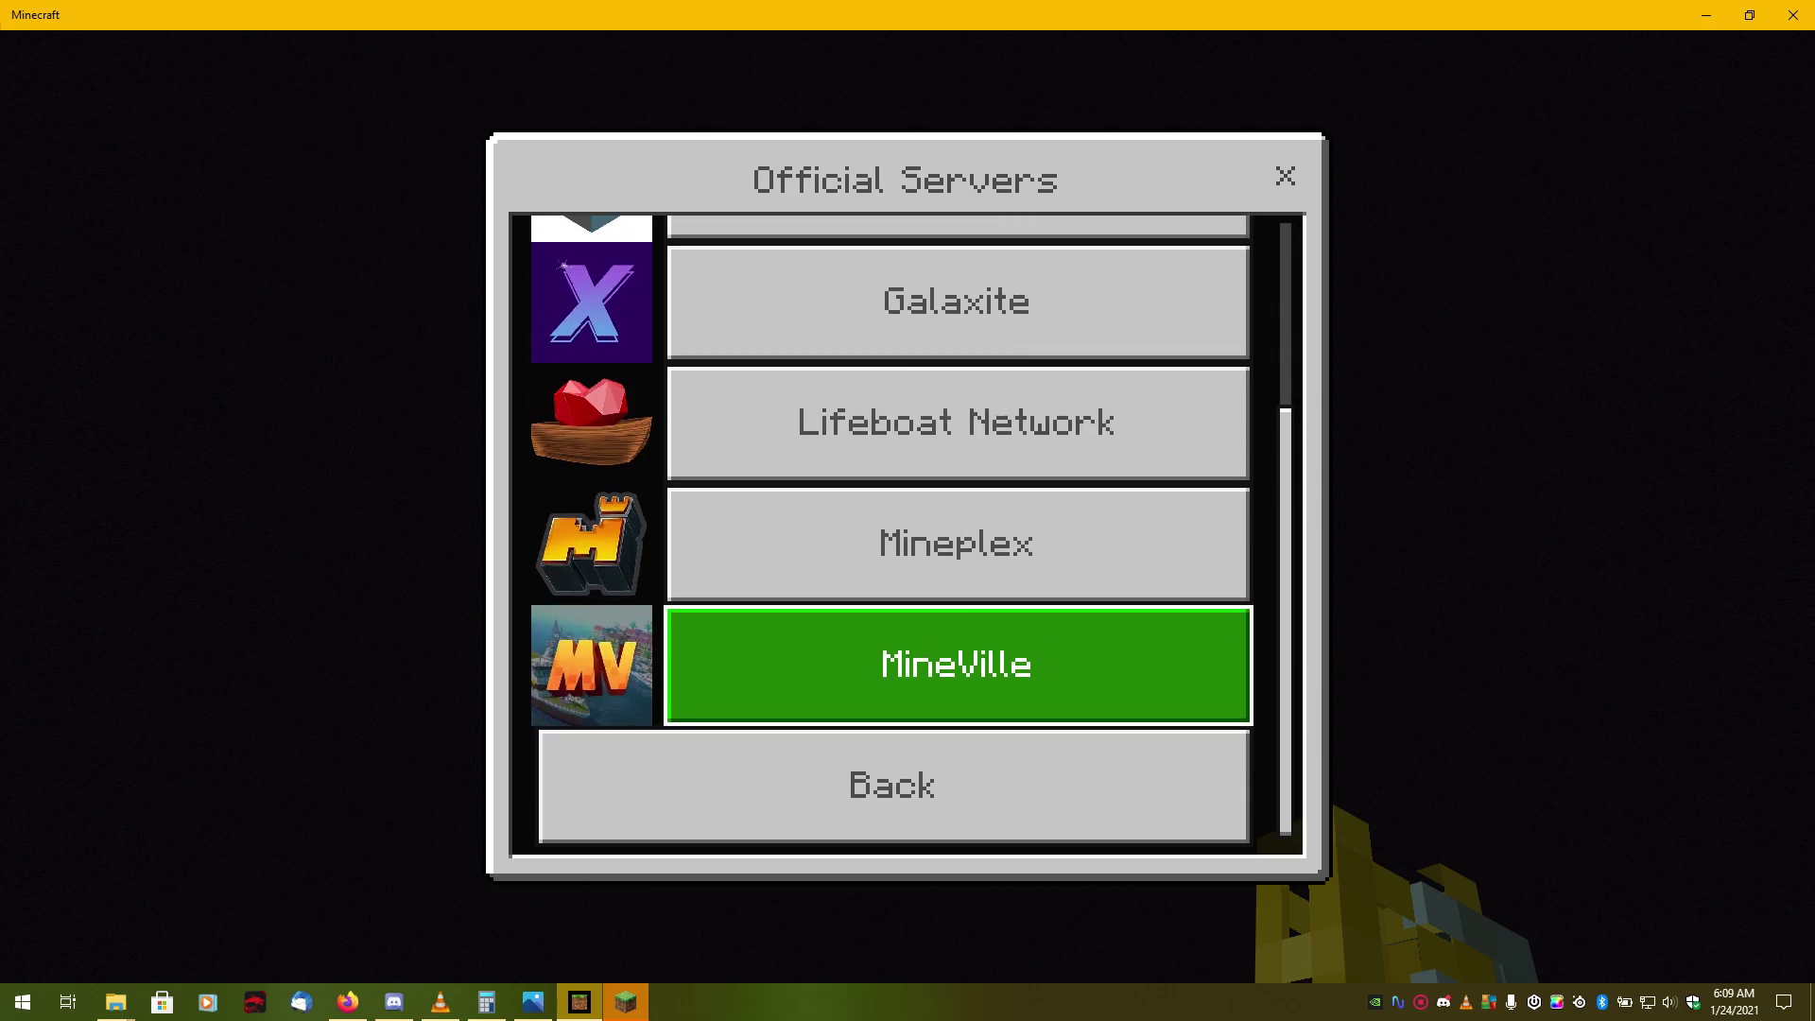
key(Down)
key(Return)
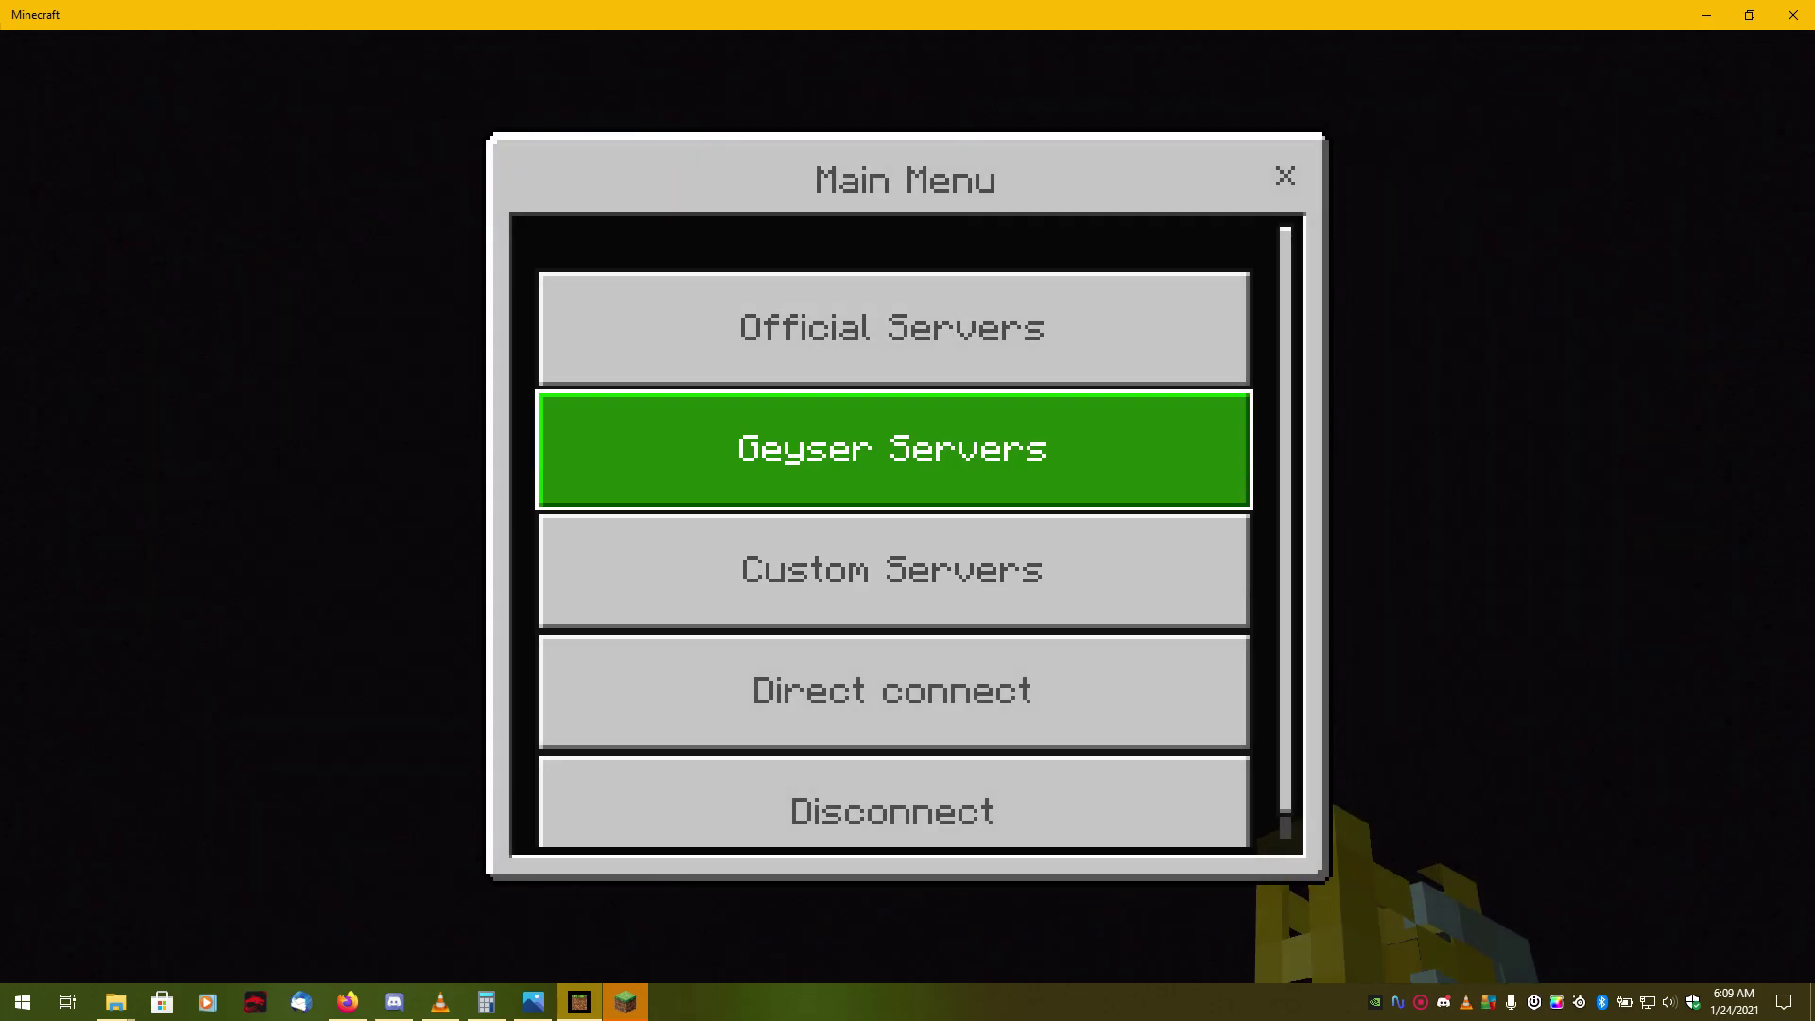
key(Return)
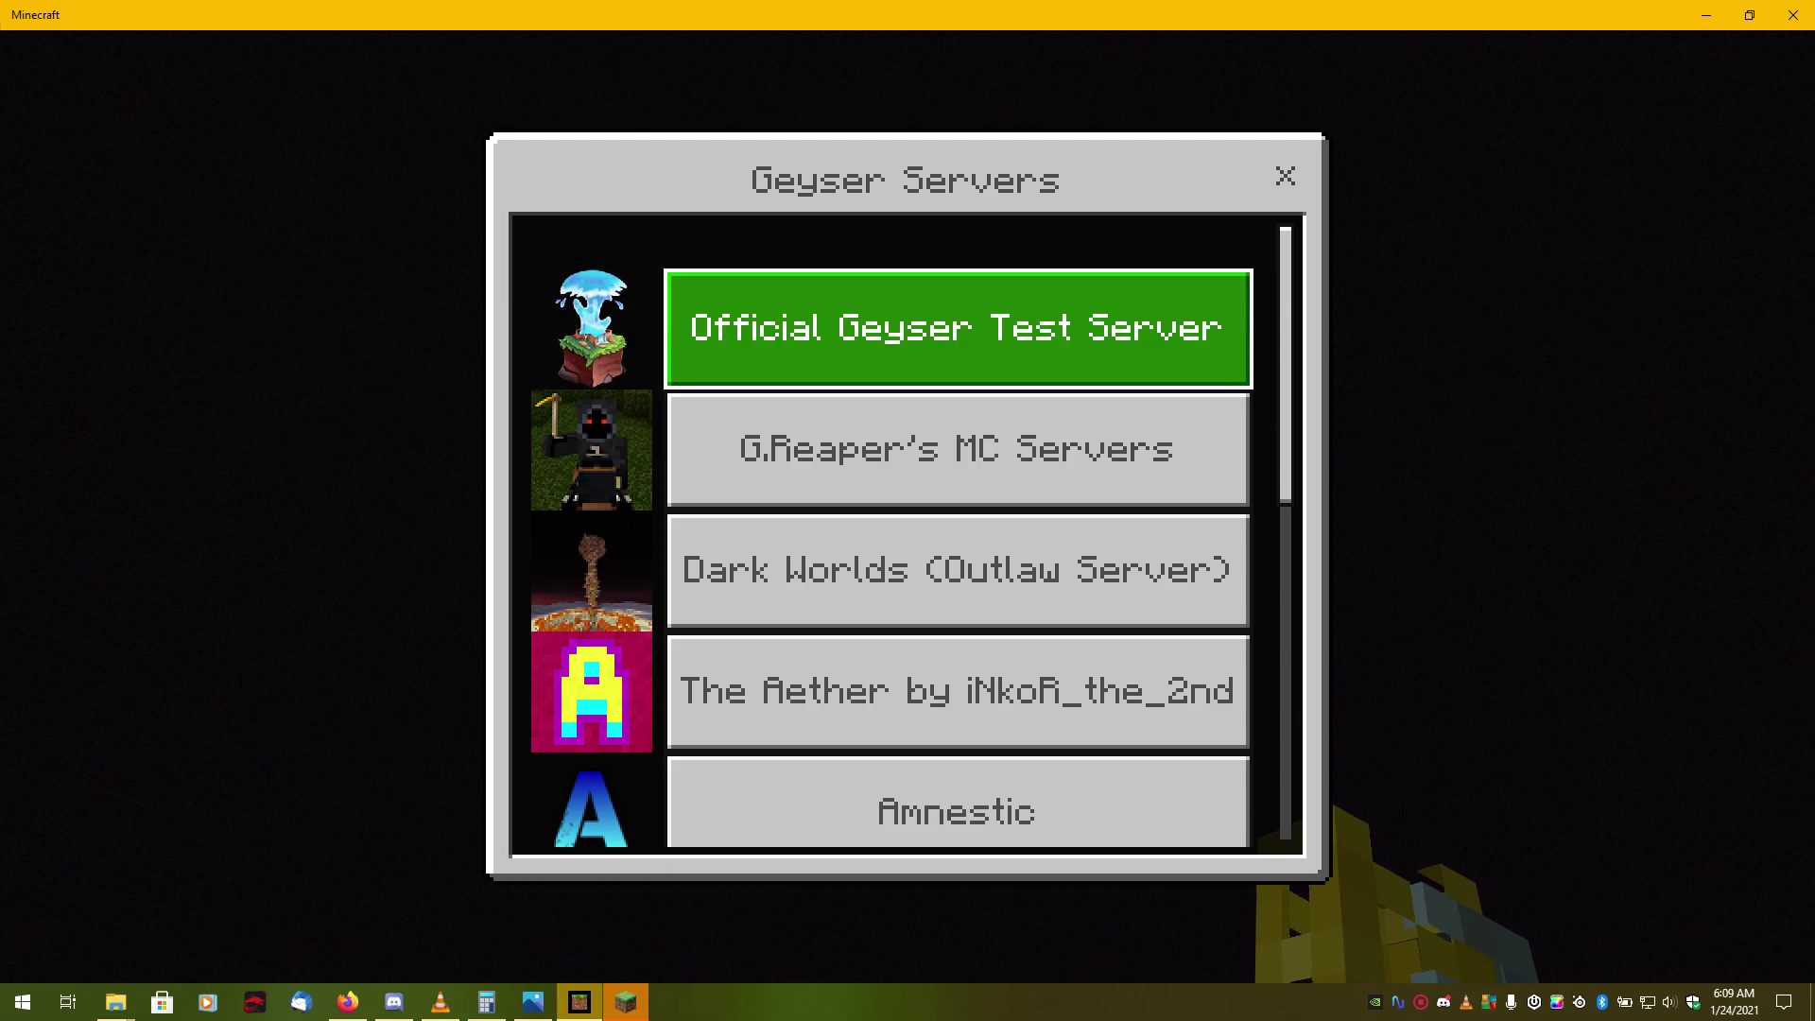
key(Down)
key(Down)
key(Down)
key(Down)
key(Up)
key(Up)
key(Up)
key(Down)
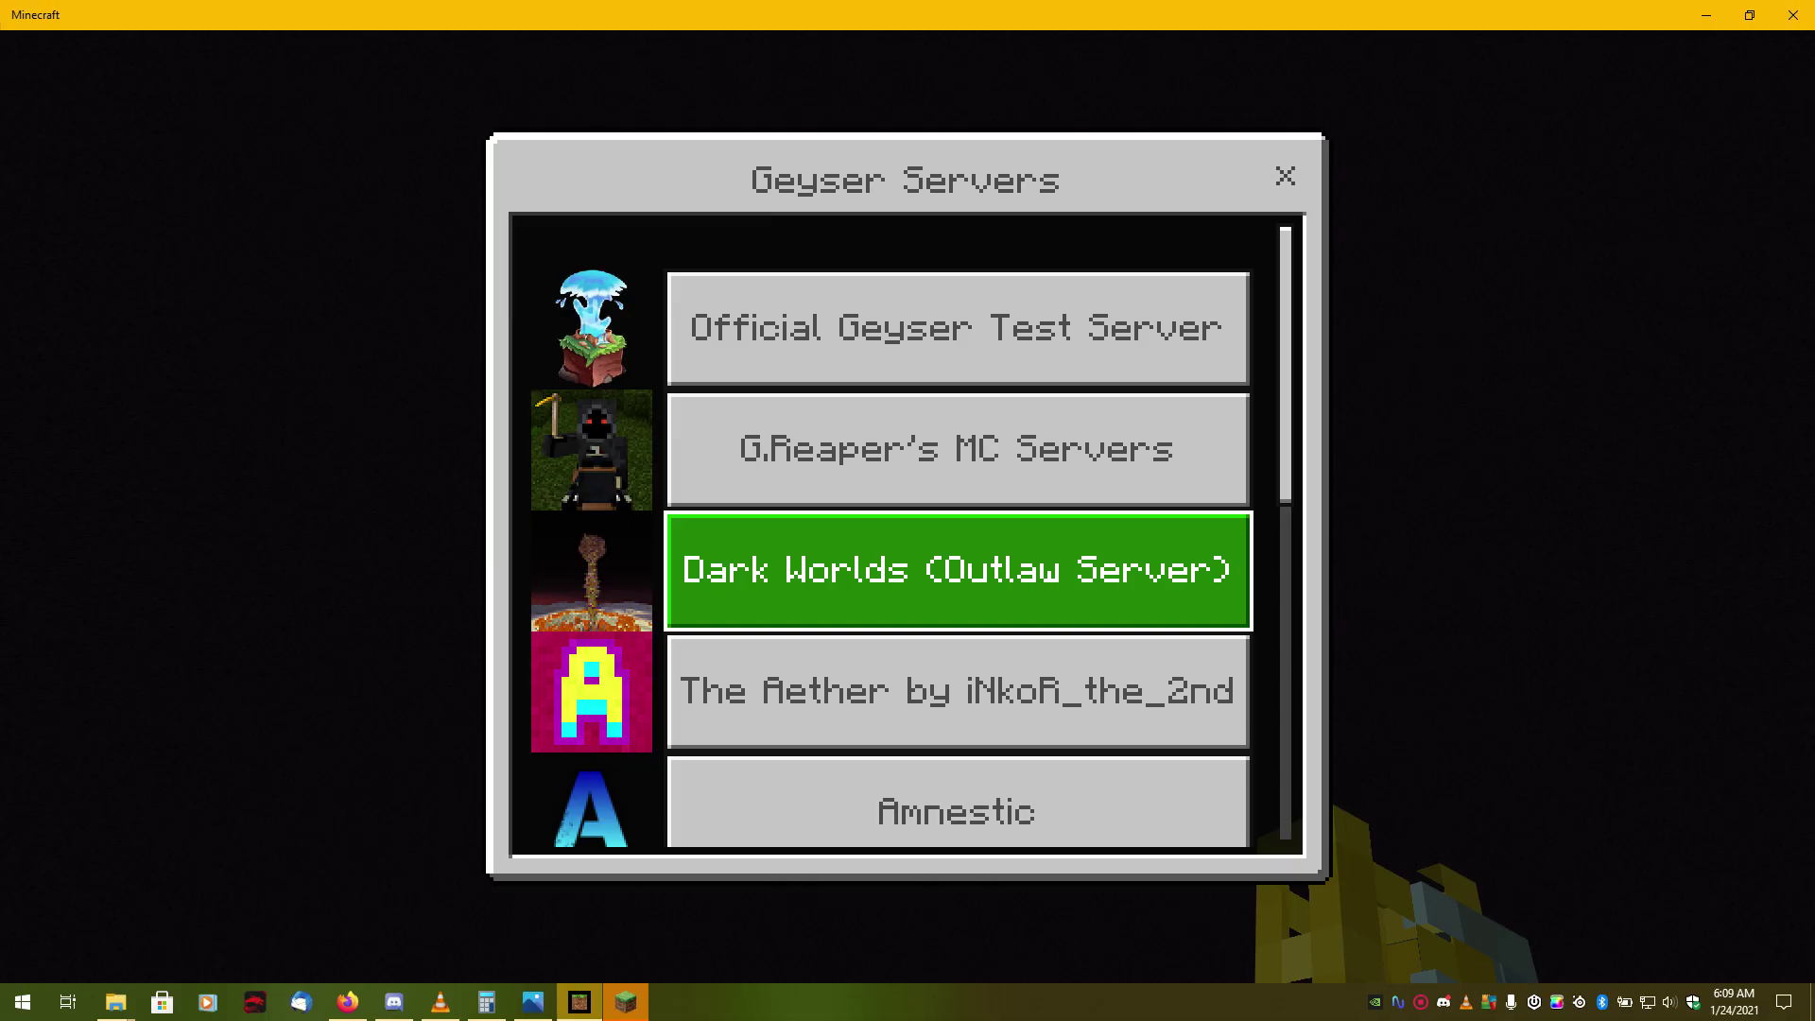
key(Up)
key(Up)
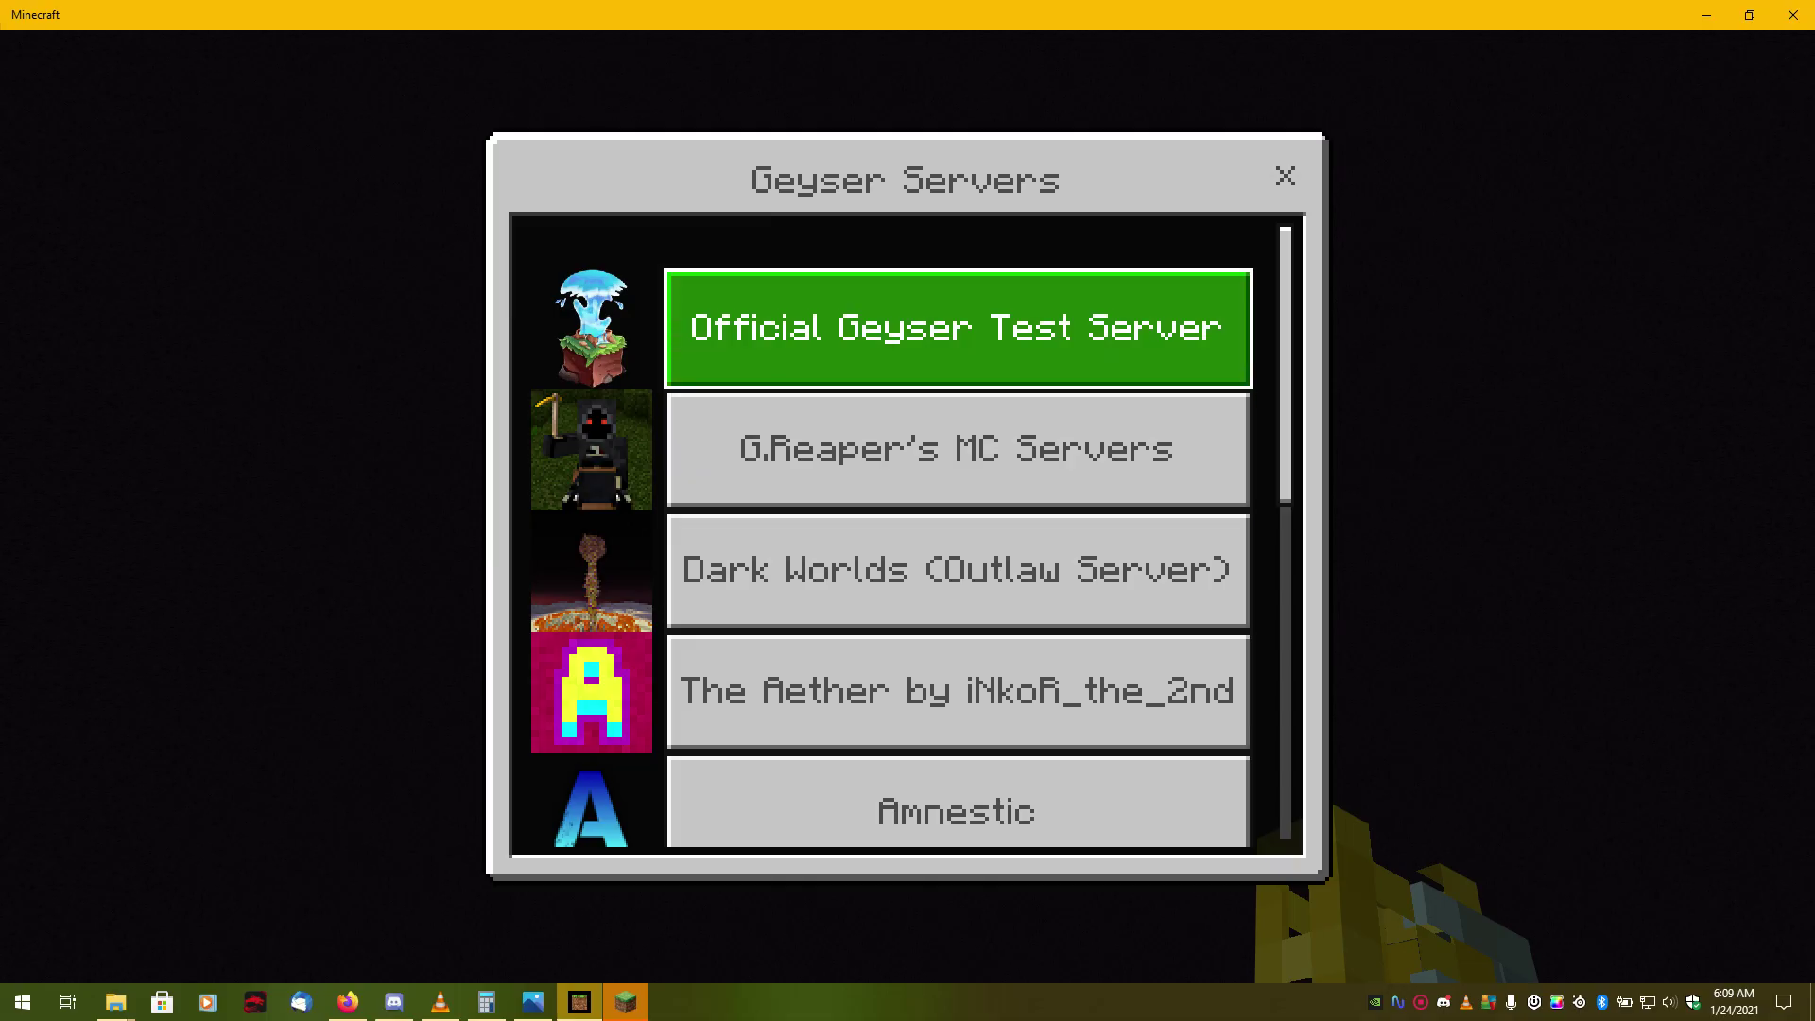
key(Down)
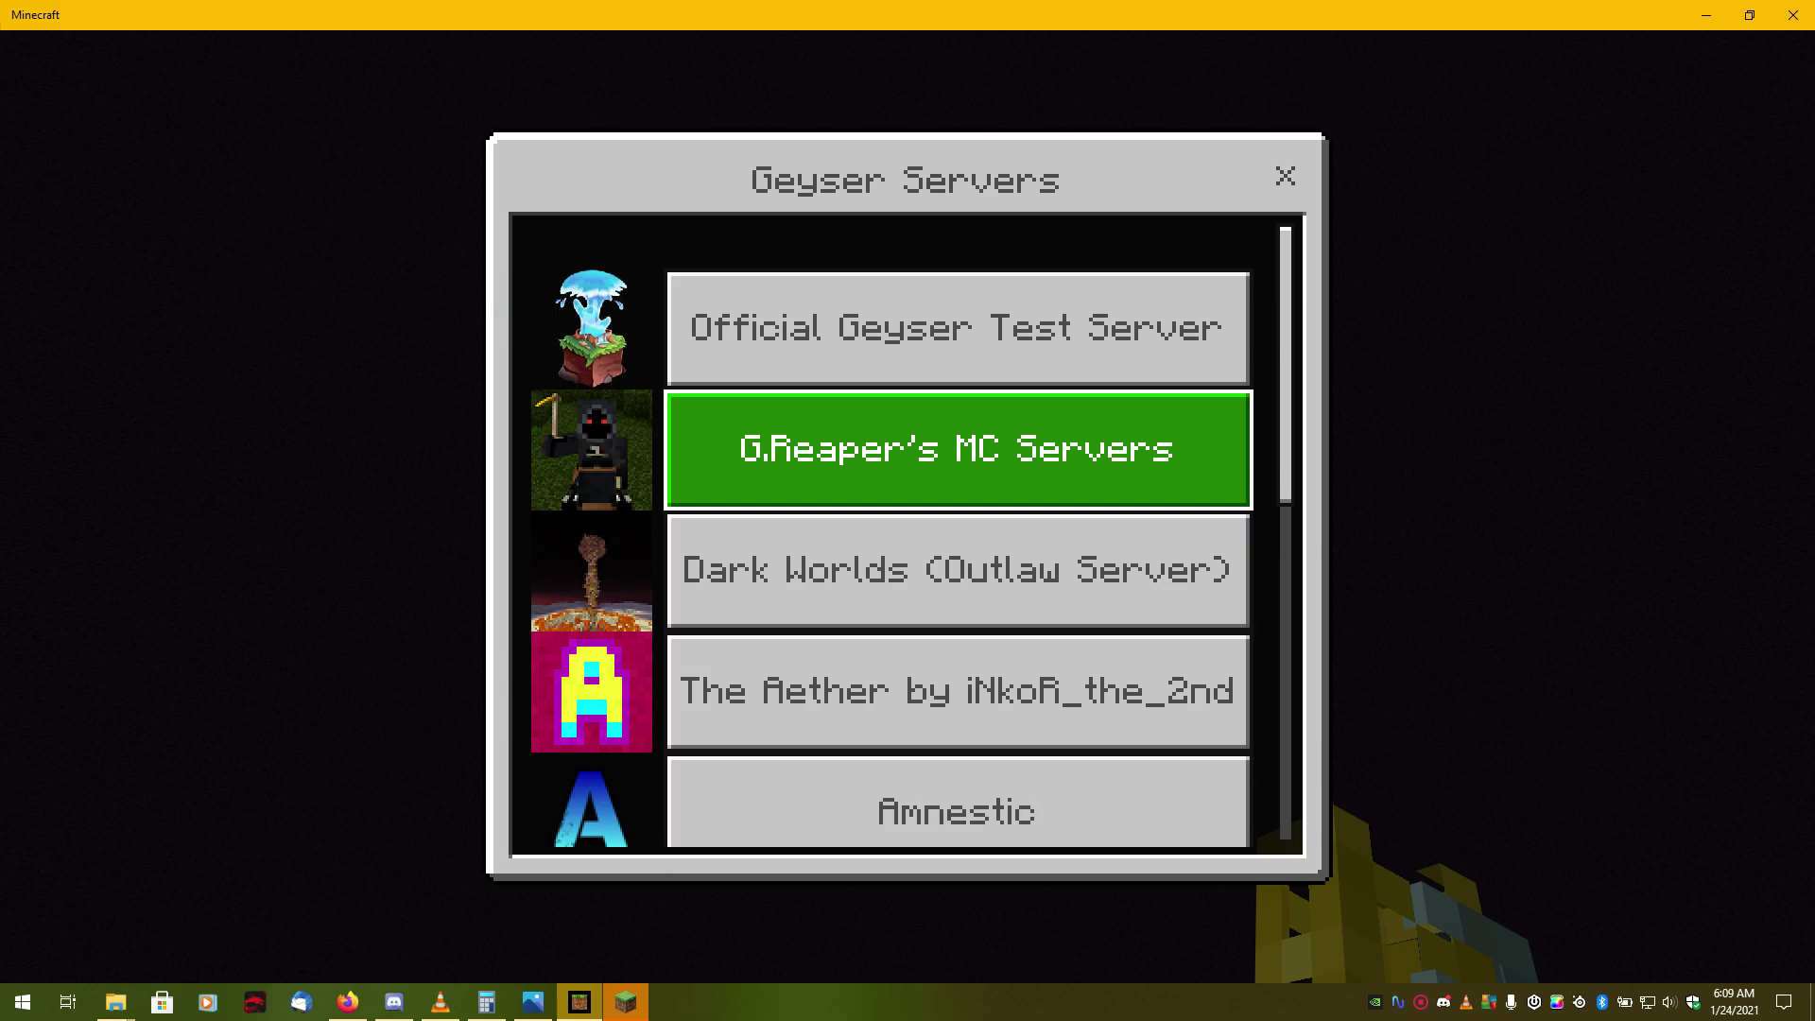
key(Down)
key(Down)
key(Up)
key(Up)
key(Down)
key(Down)
key(Up)
key(Up)
key(Down)
key(Down)
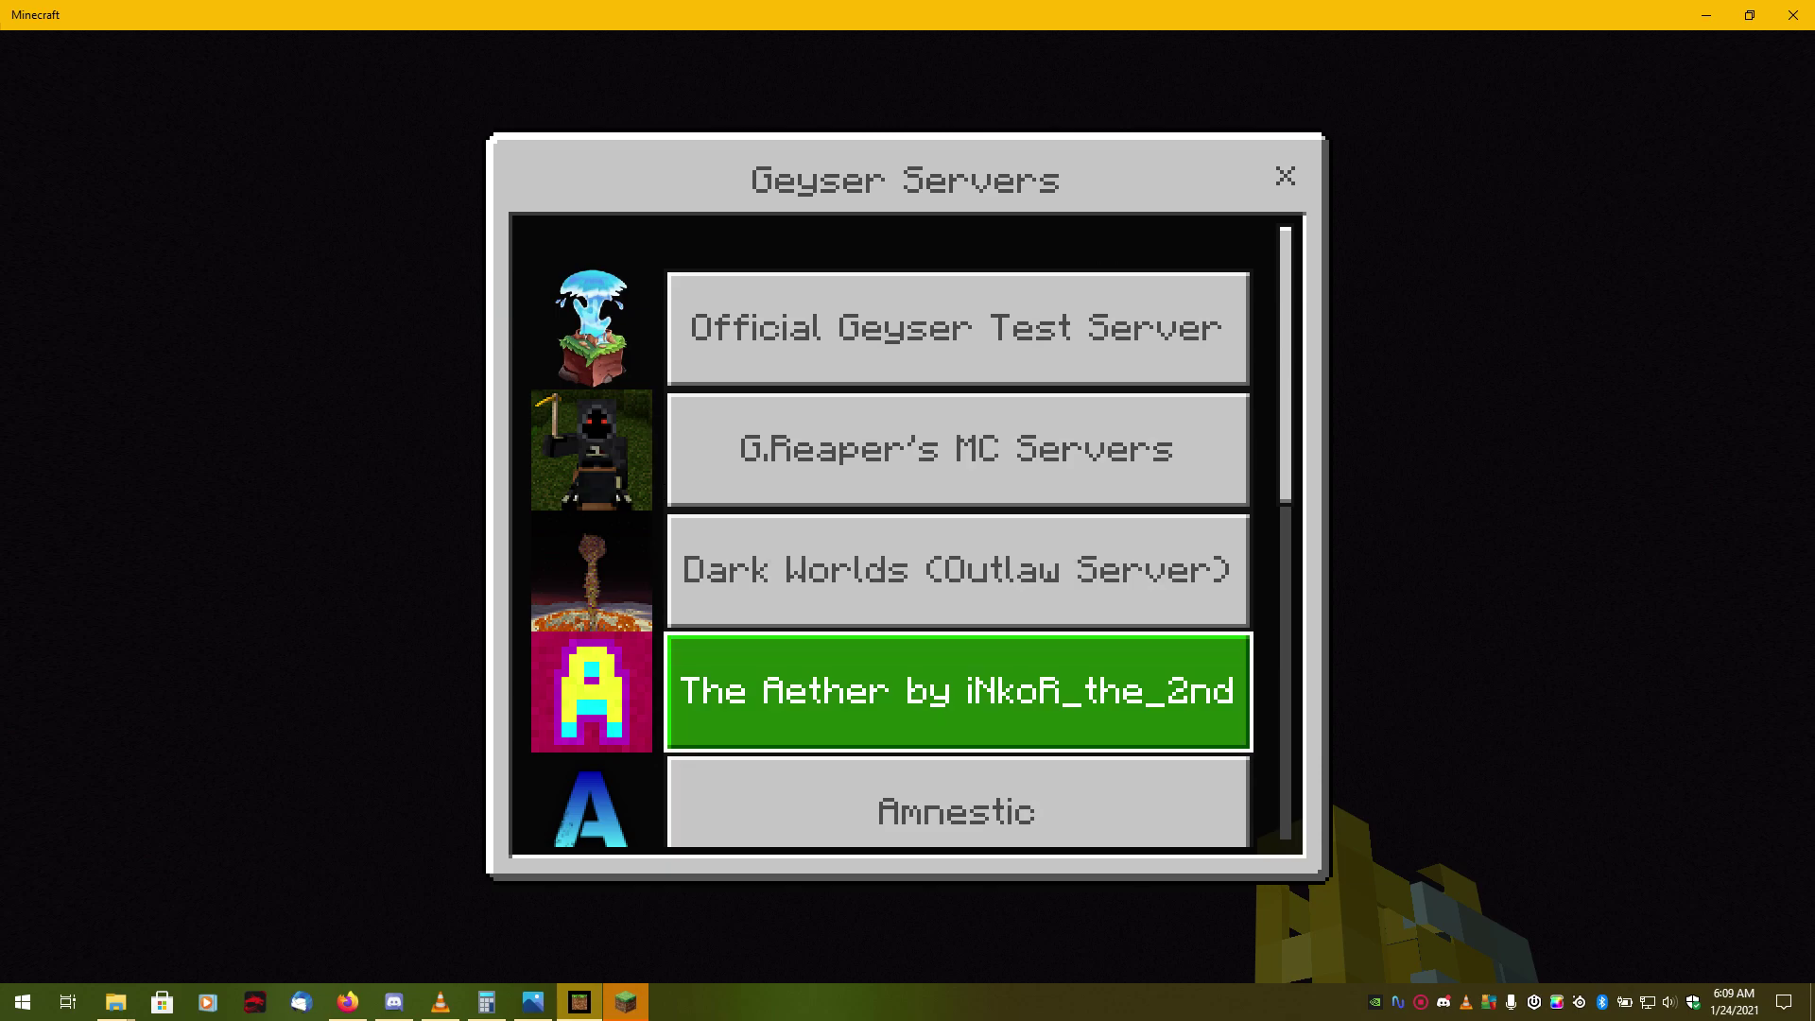
key(Up)
key(Up)
key(Down)
key(Down)
key(Up)
key(Up)
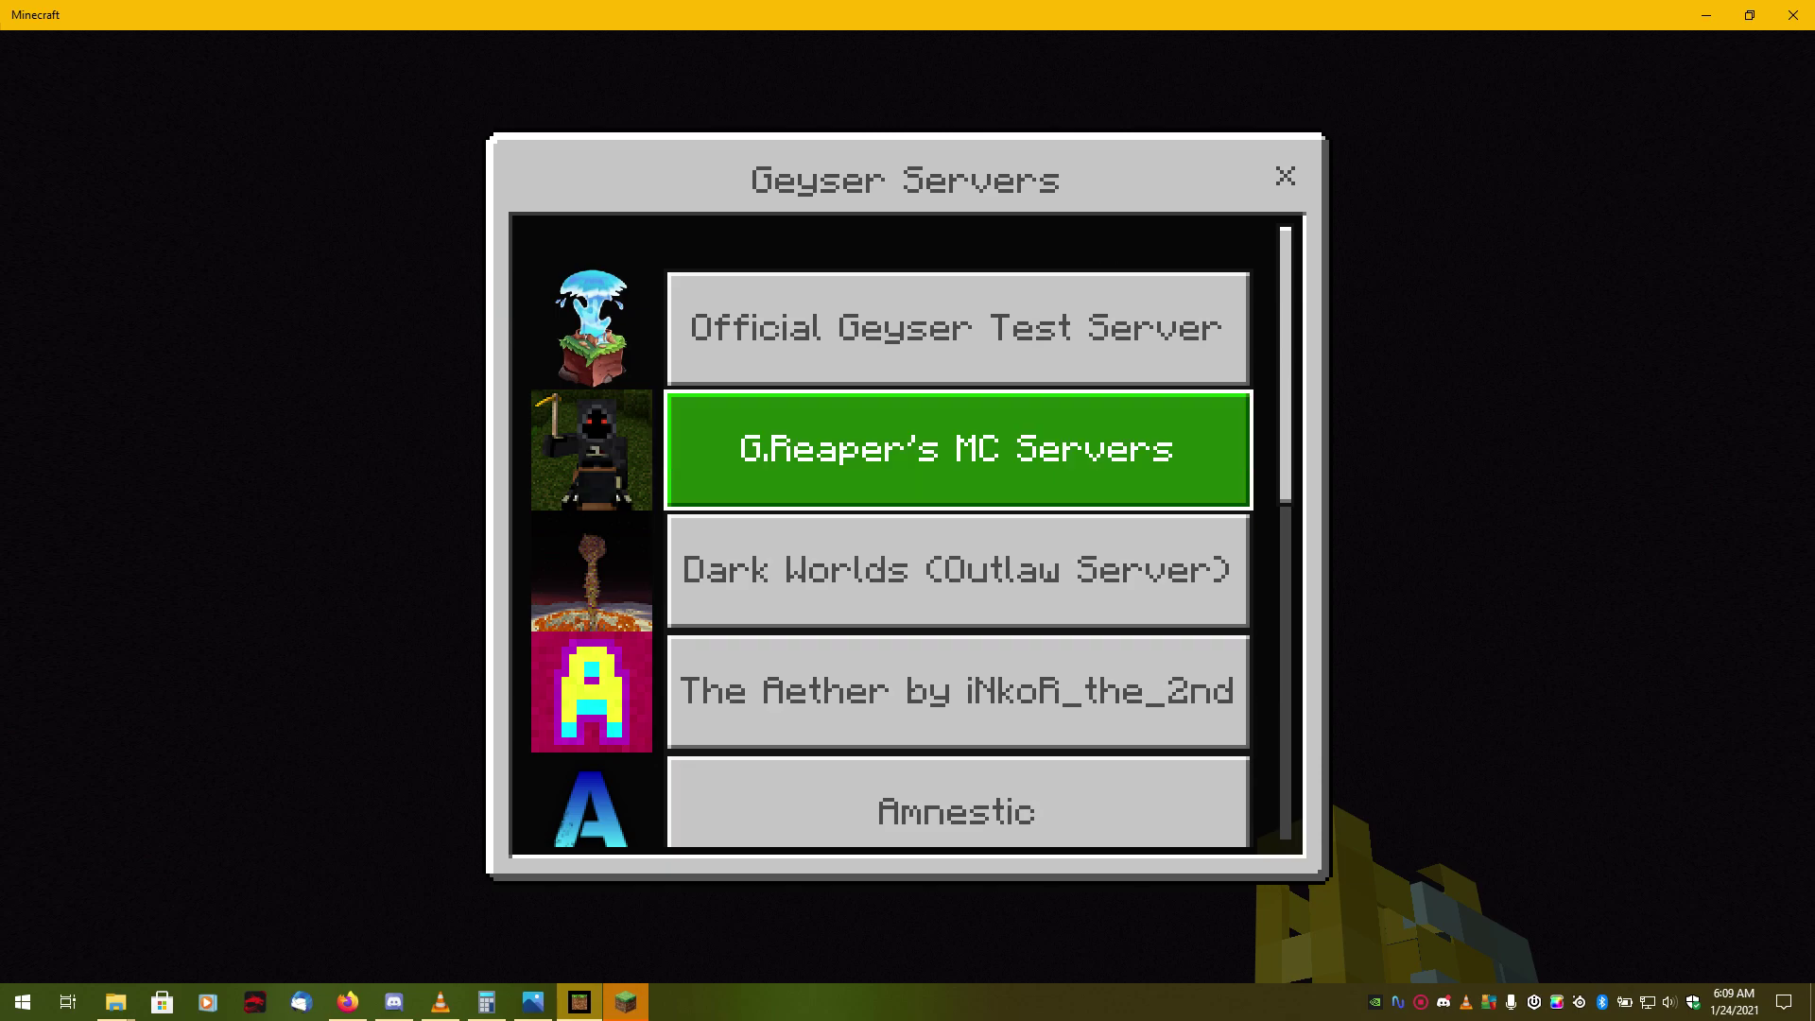
key(Down)
key(Down)
key(Down)
key(Up)
key(Down)
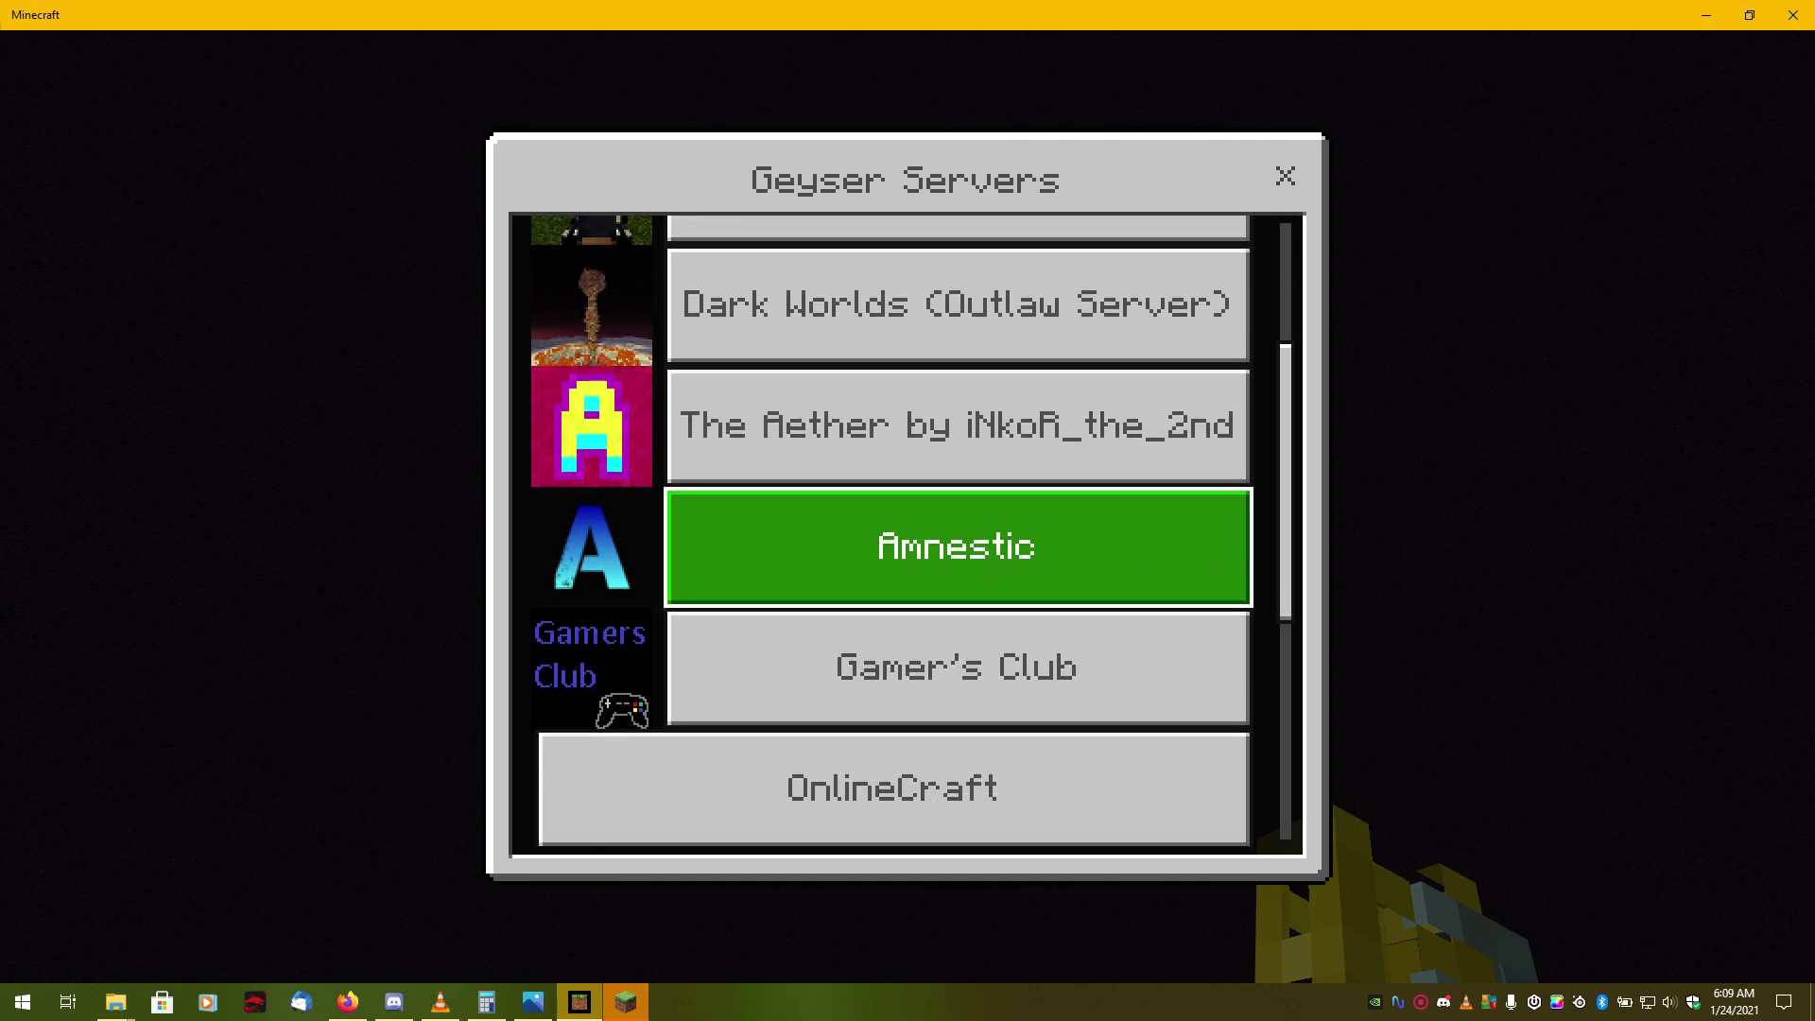
key(Down)
key(Down)
key(Up)
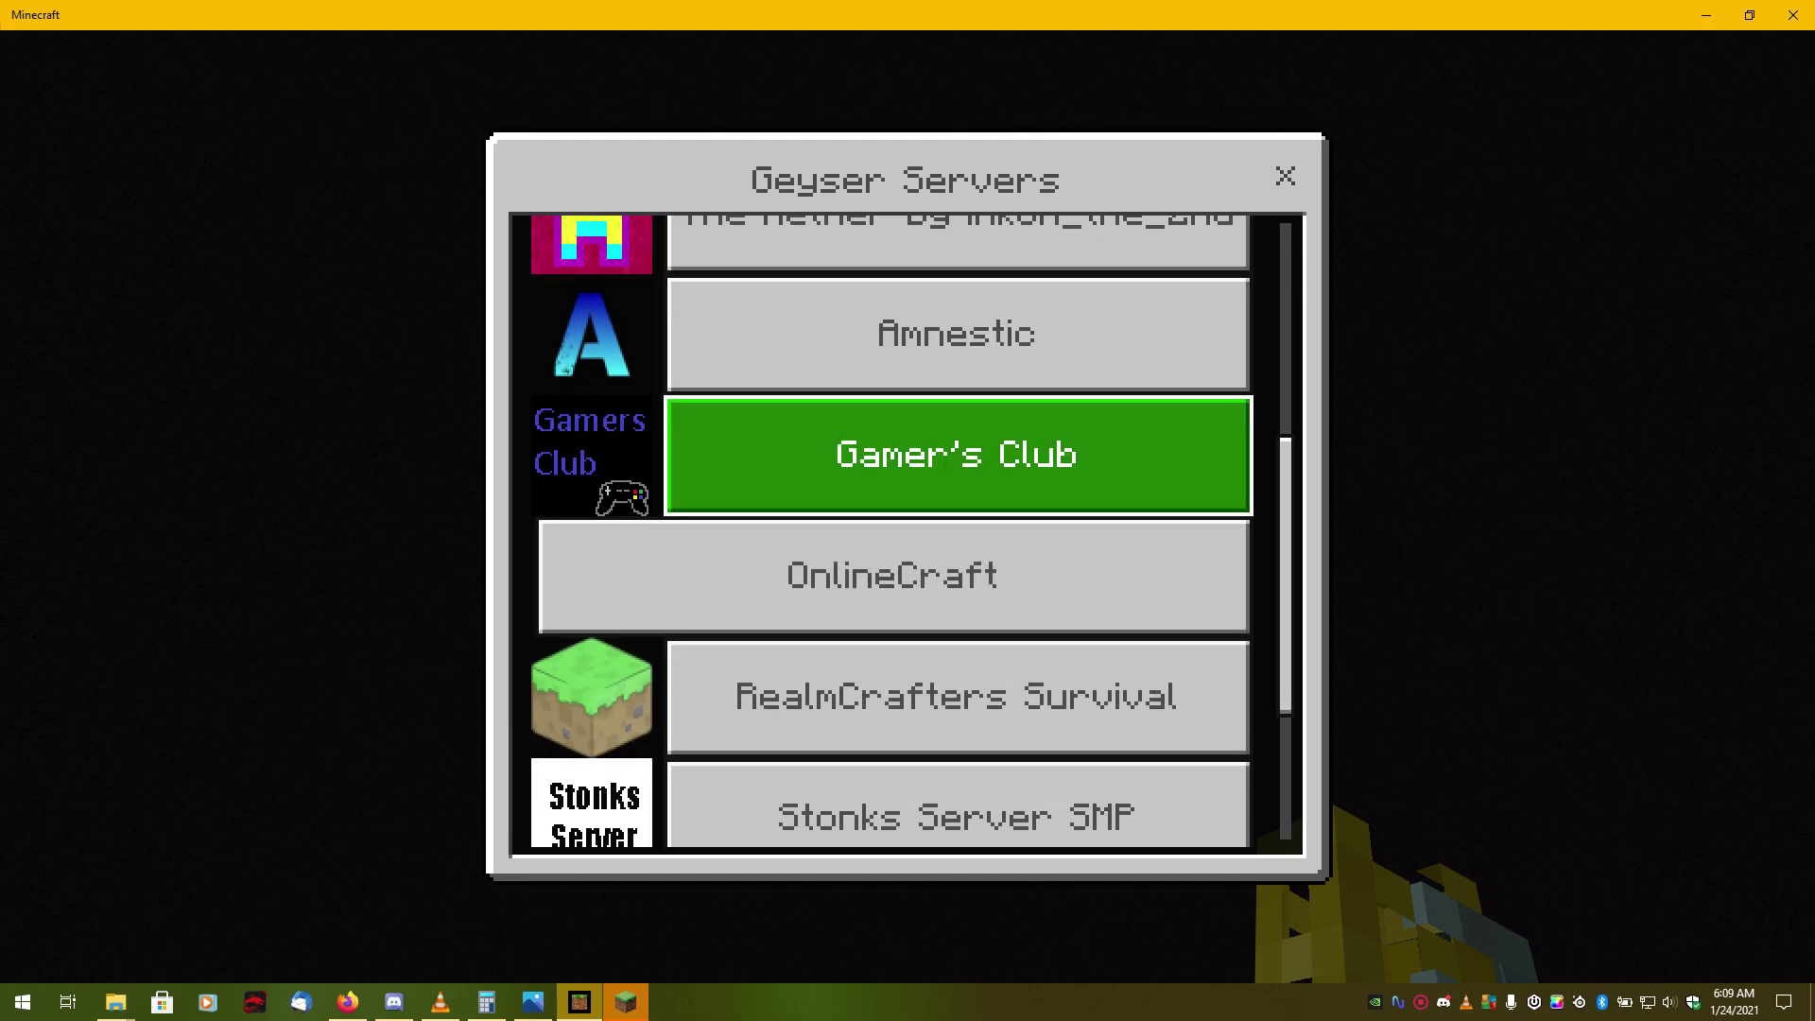
key(Down)
key(Down)
key(Down)
key(Down)
key(Down)
key(Up)
key(Up)
key(Up)
key(Up)
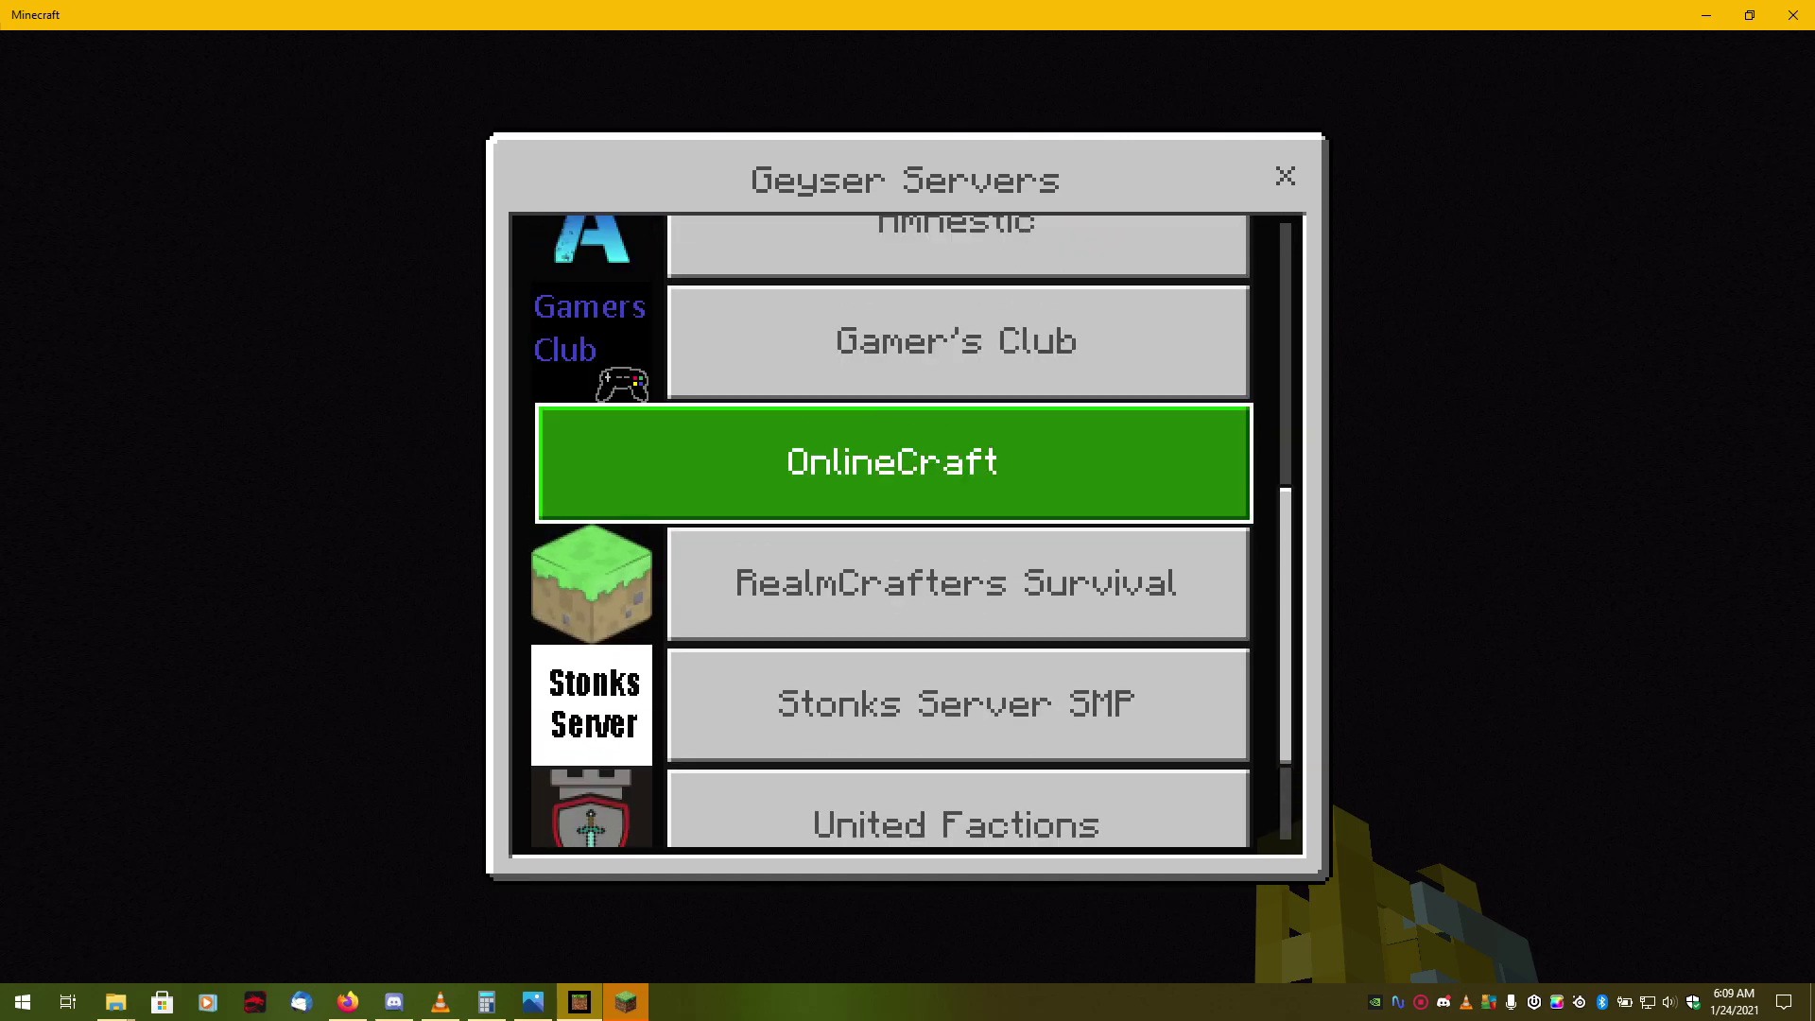
key(Up)
key(Down)
key(Up)
key(Down)
click(958, 583)
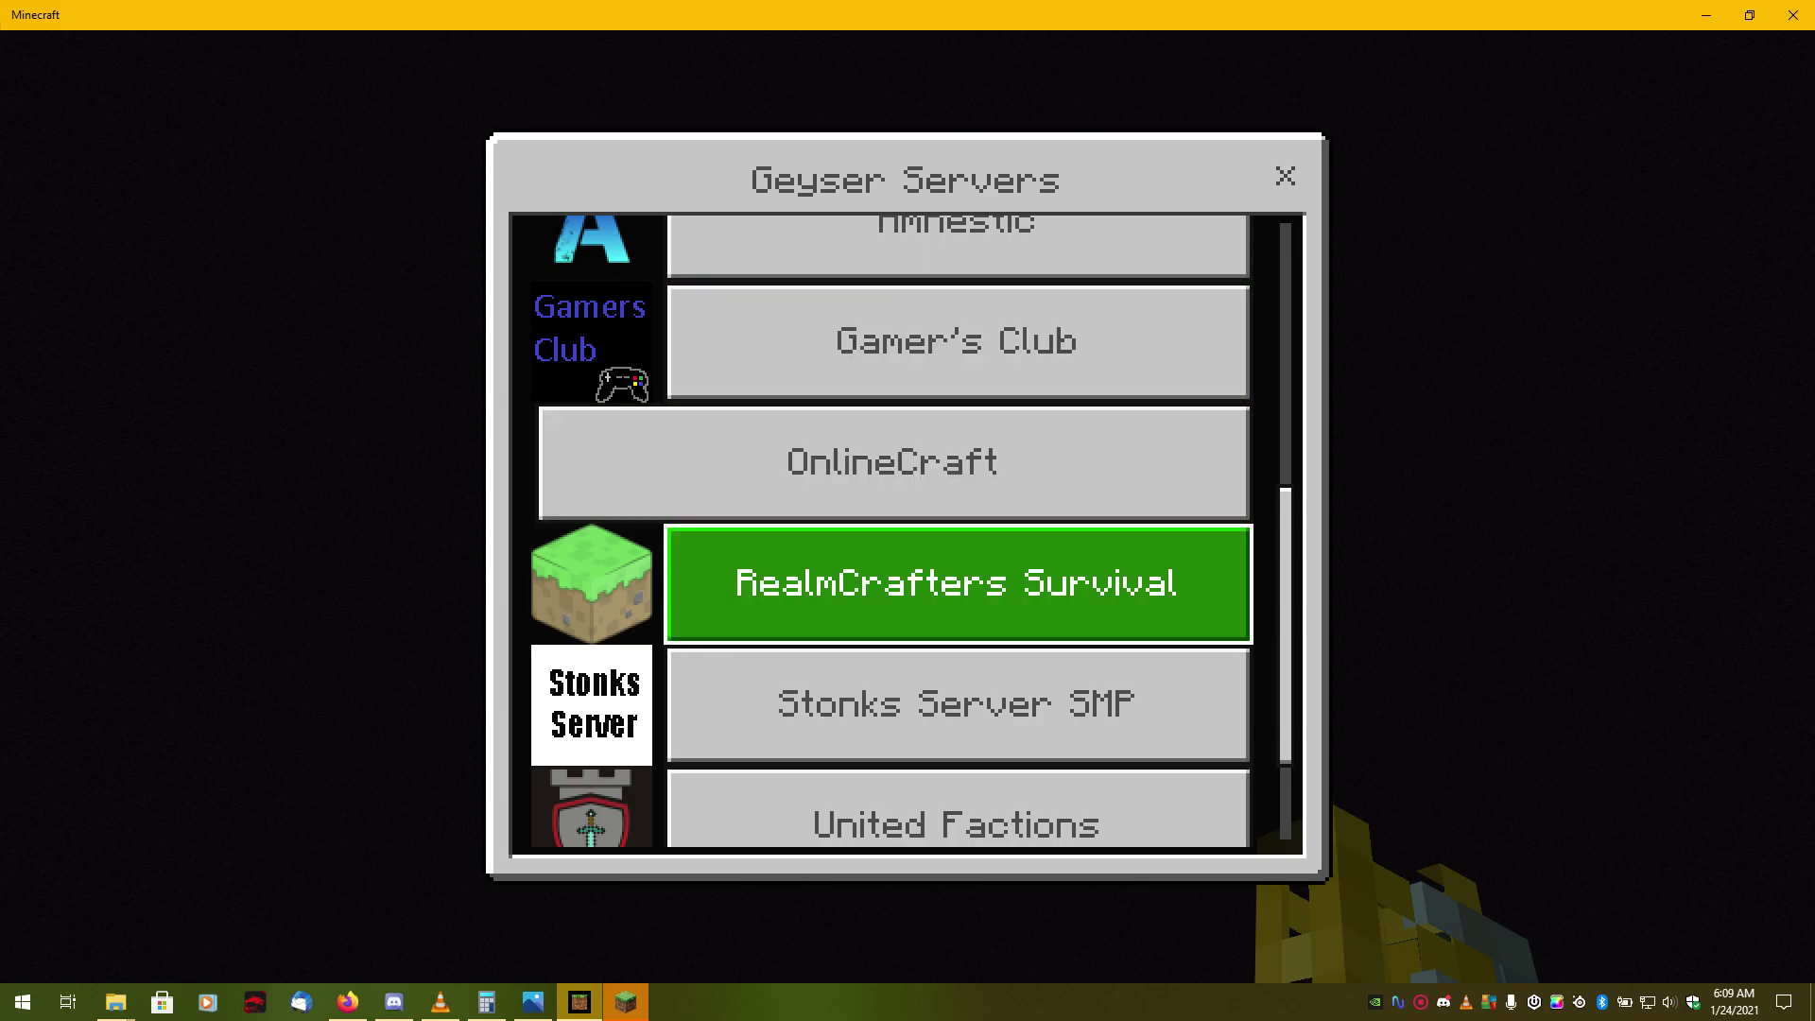
click(893, 462)
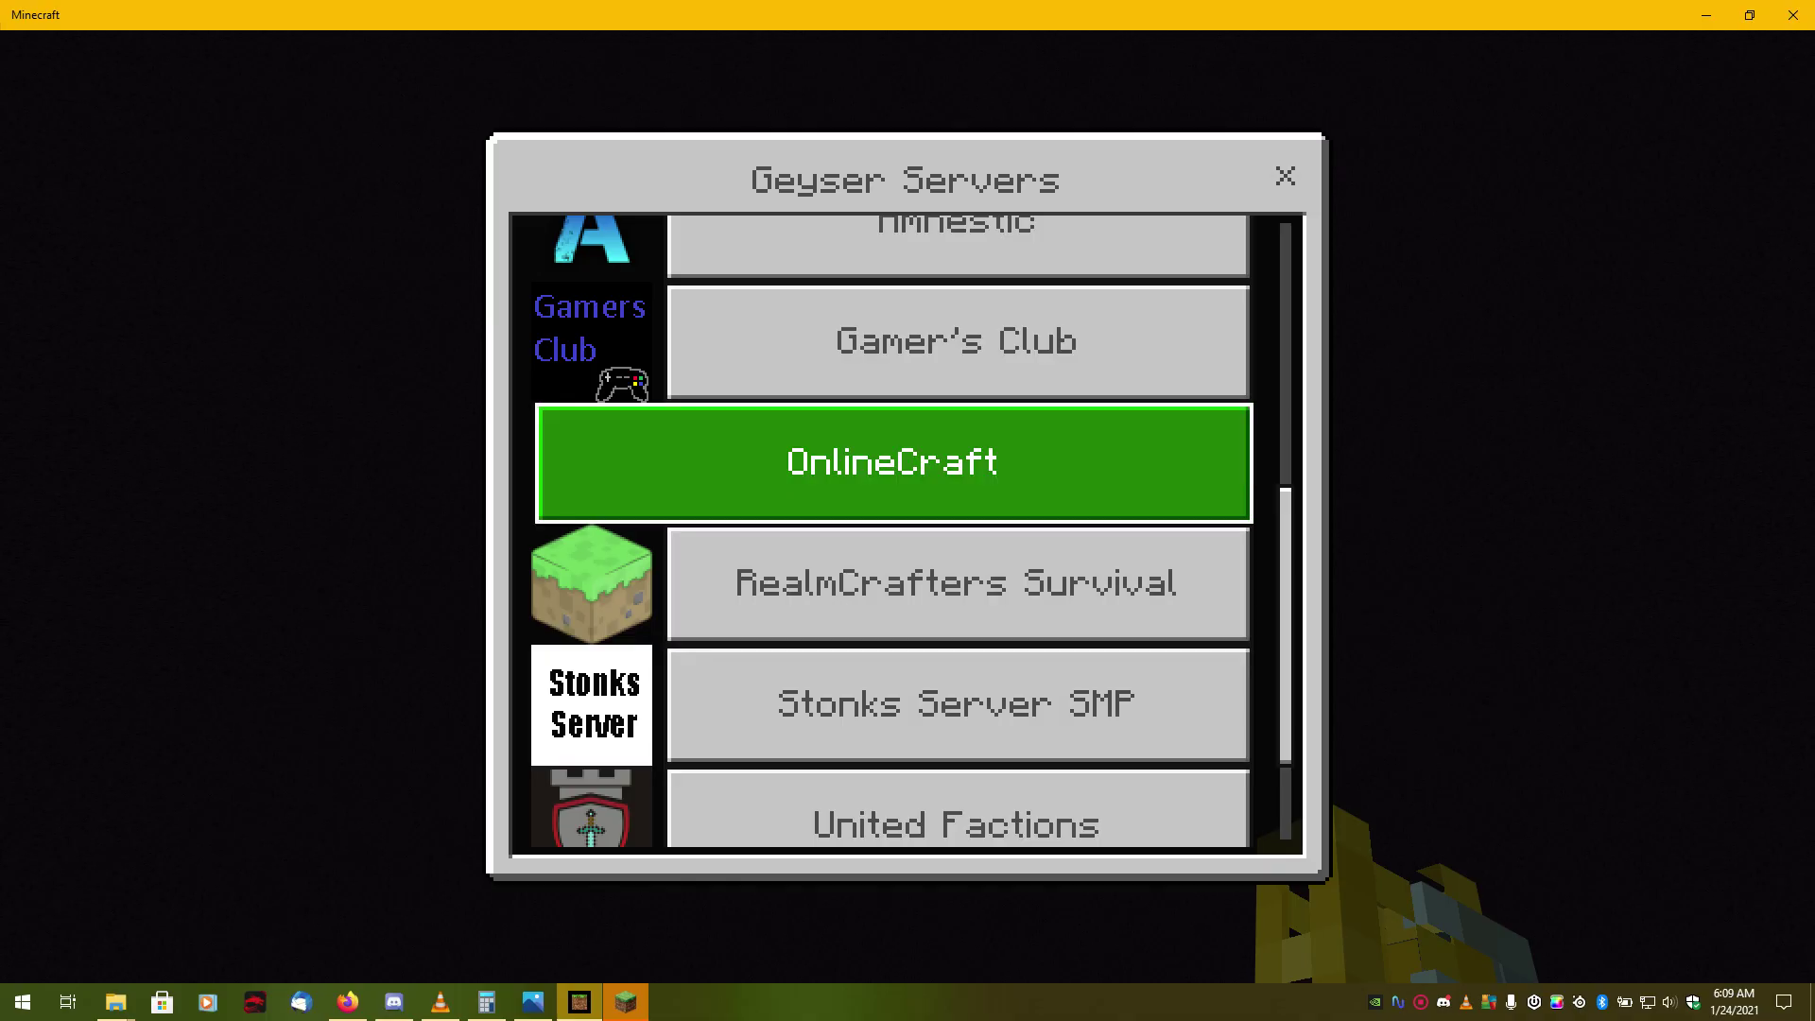
scroll(958, 614, down, 3)
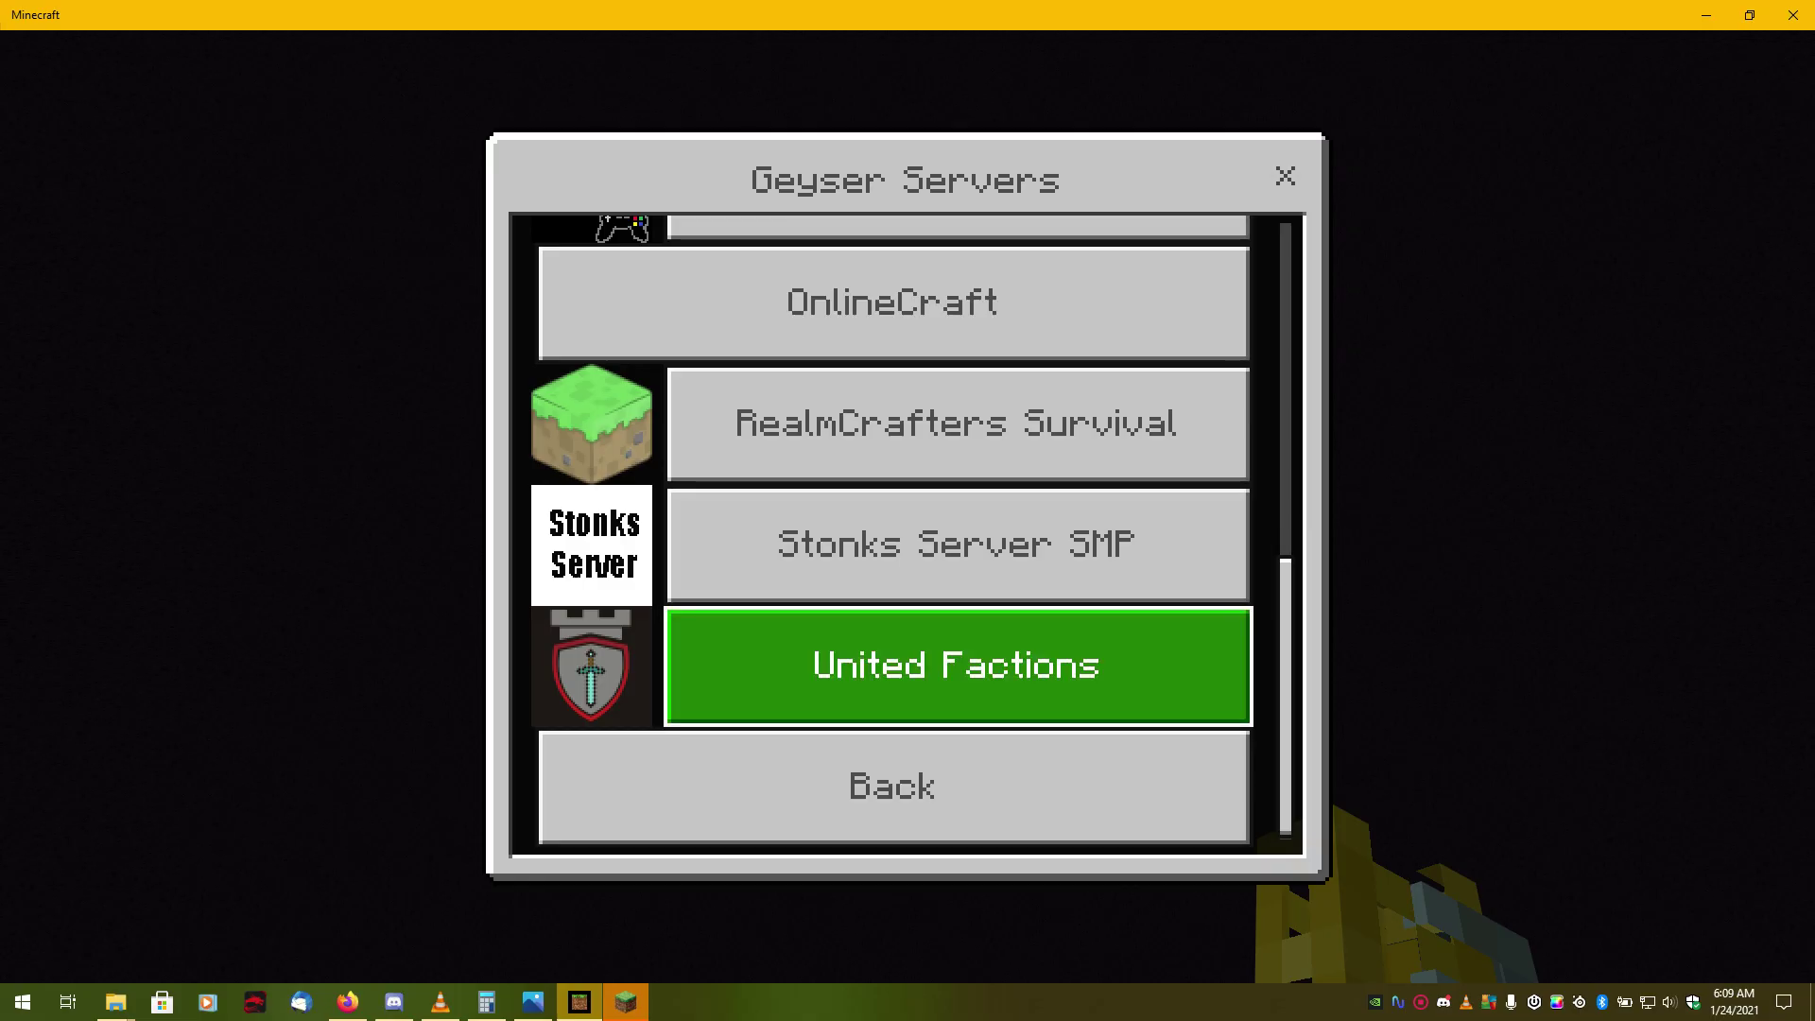
key(Down)
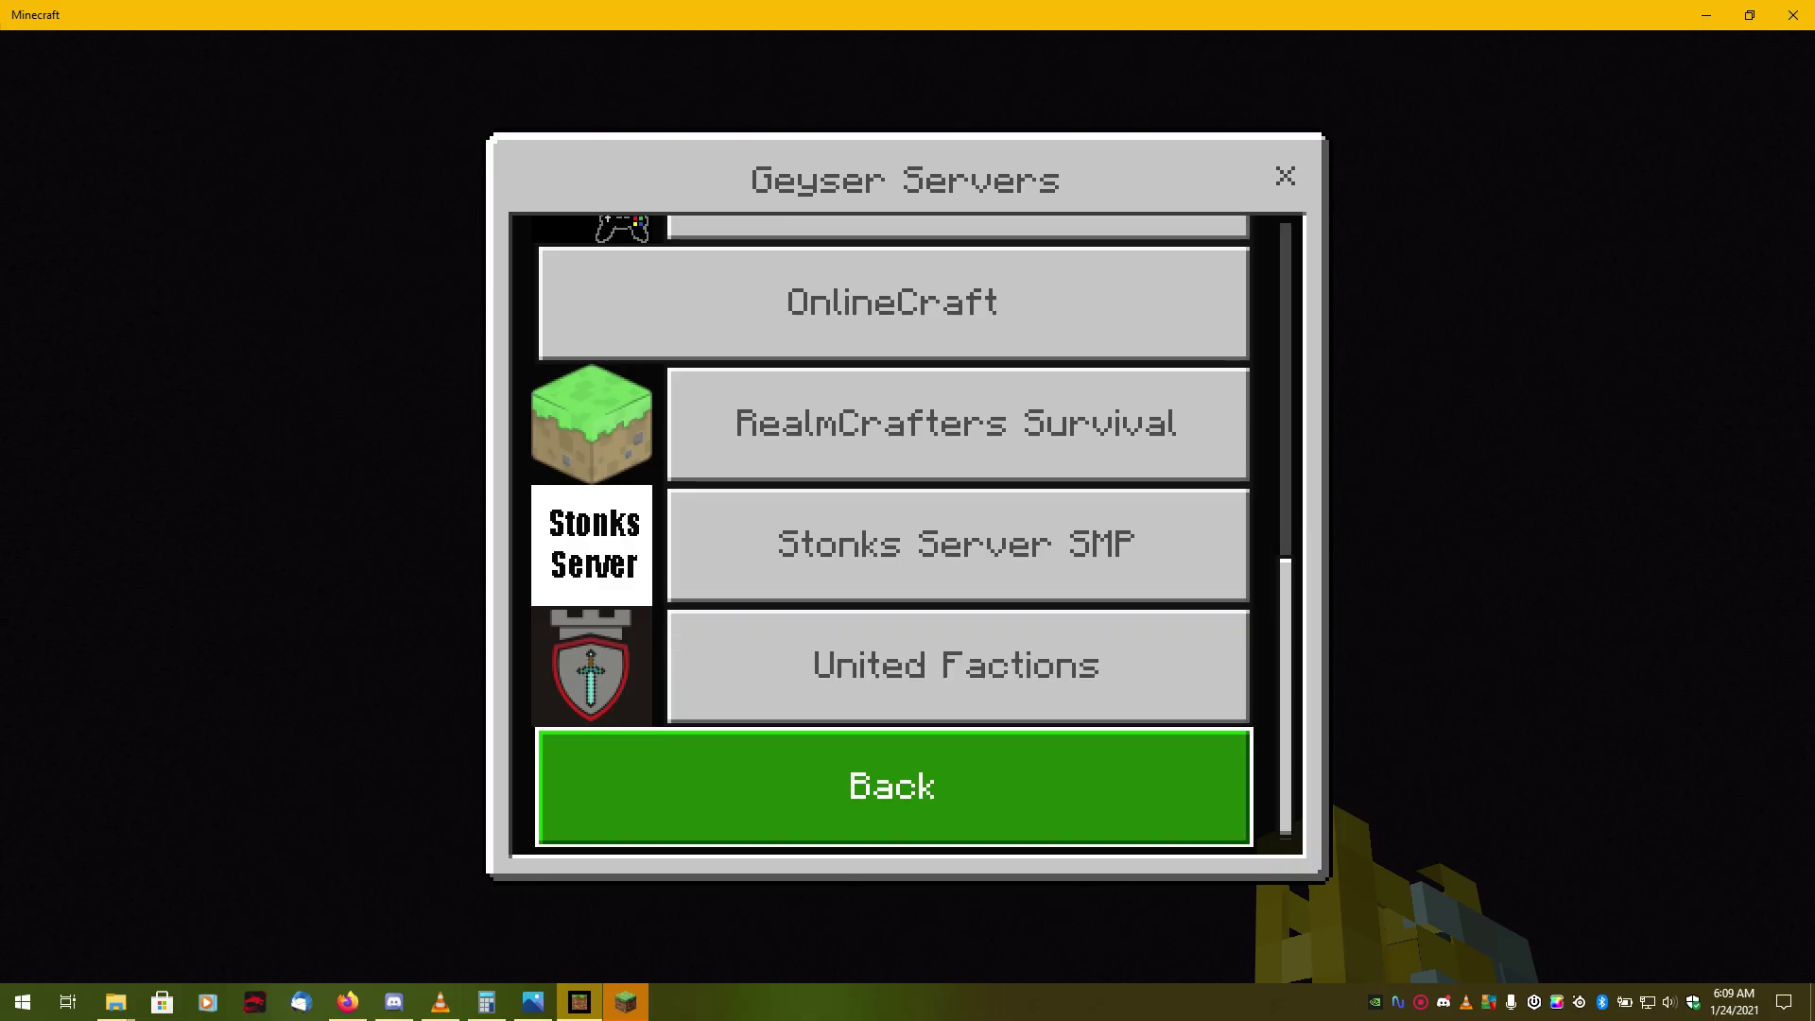
key(Return)
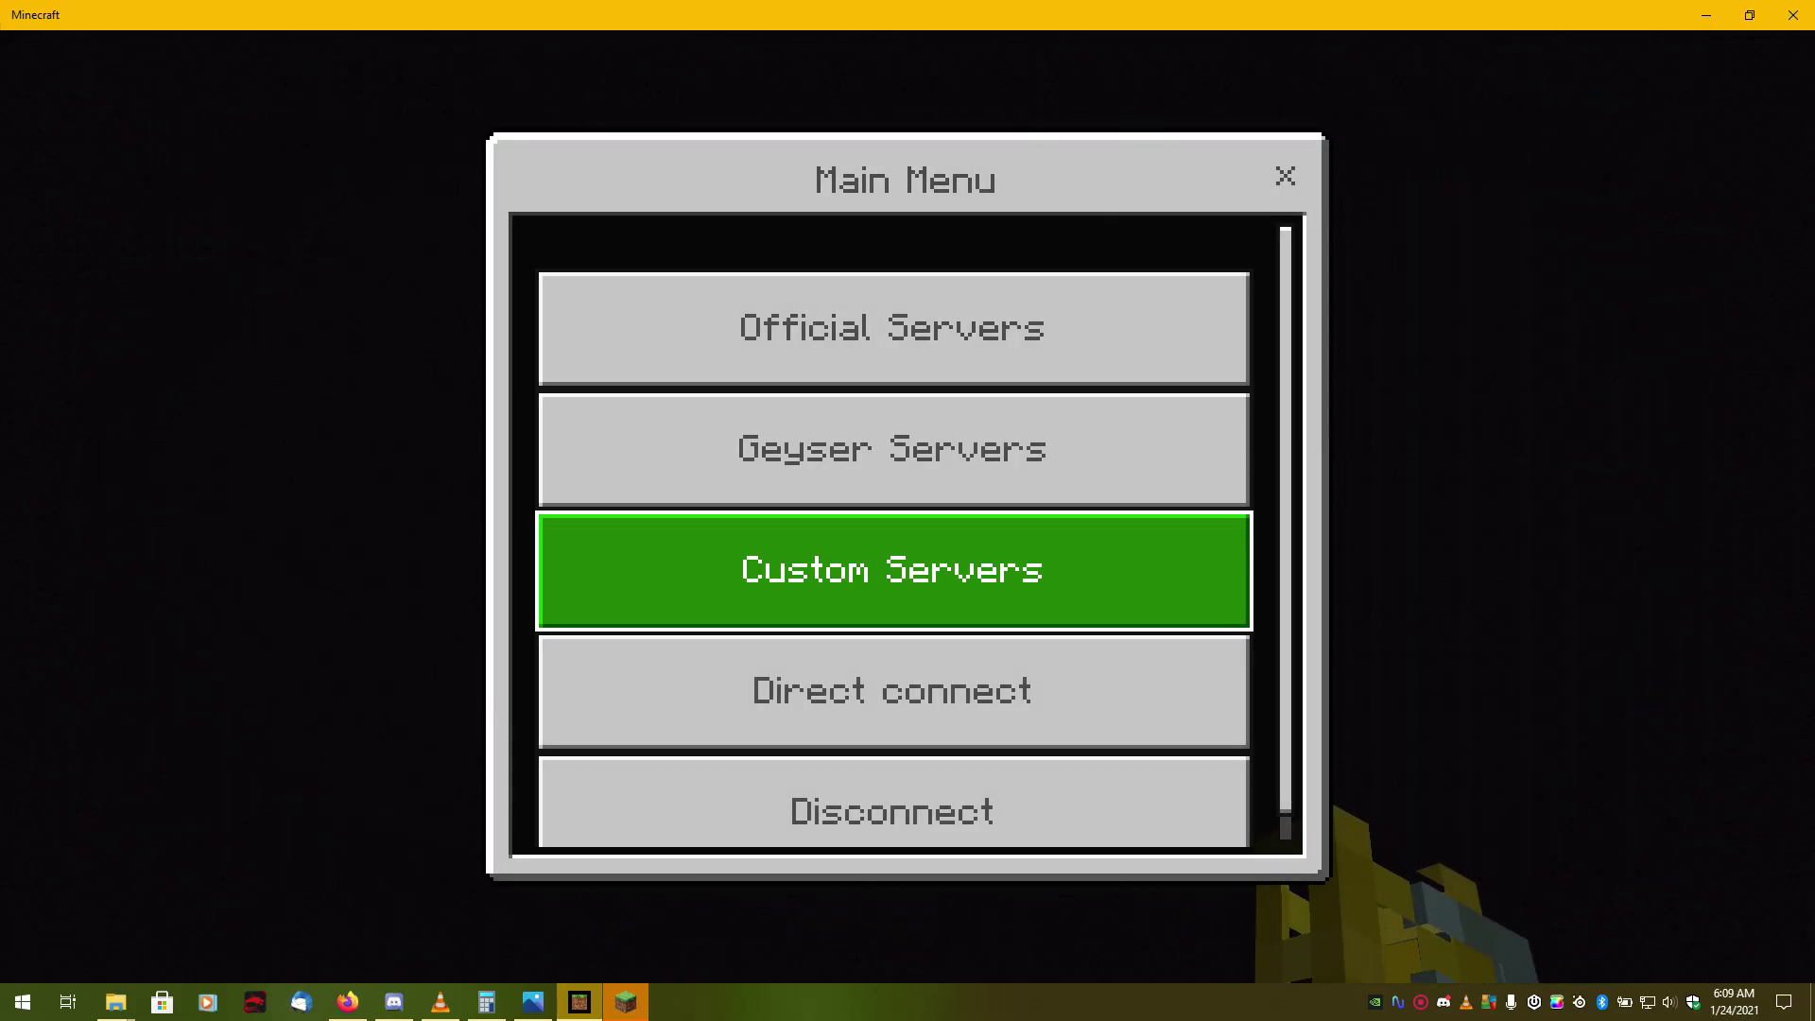
- Delete play.unitedfactions.net from the saved custom servers and confirm the removal
key(Return)
key(Down)
key(Down)
key(Down)
key(Down)
key(Down)
key(Down)
key(Down)
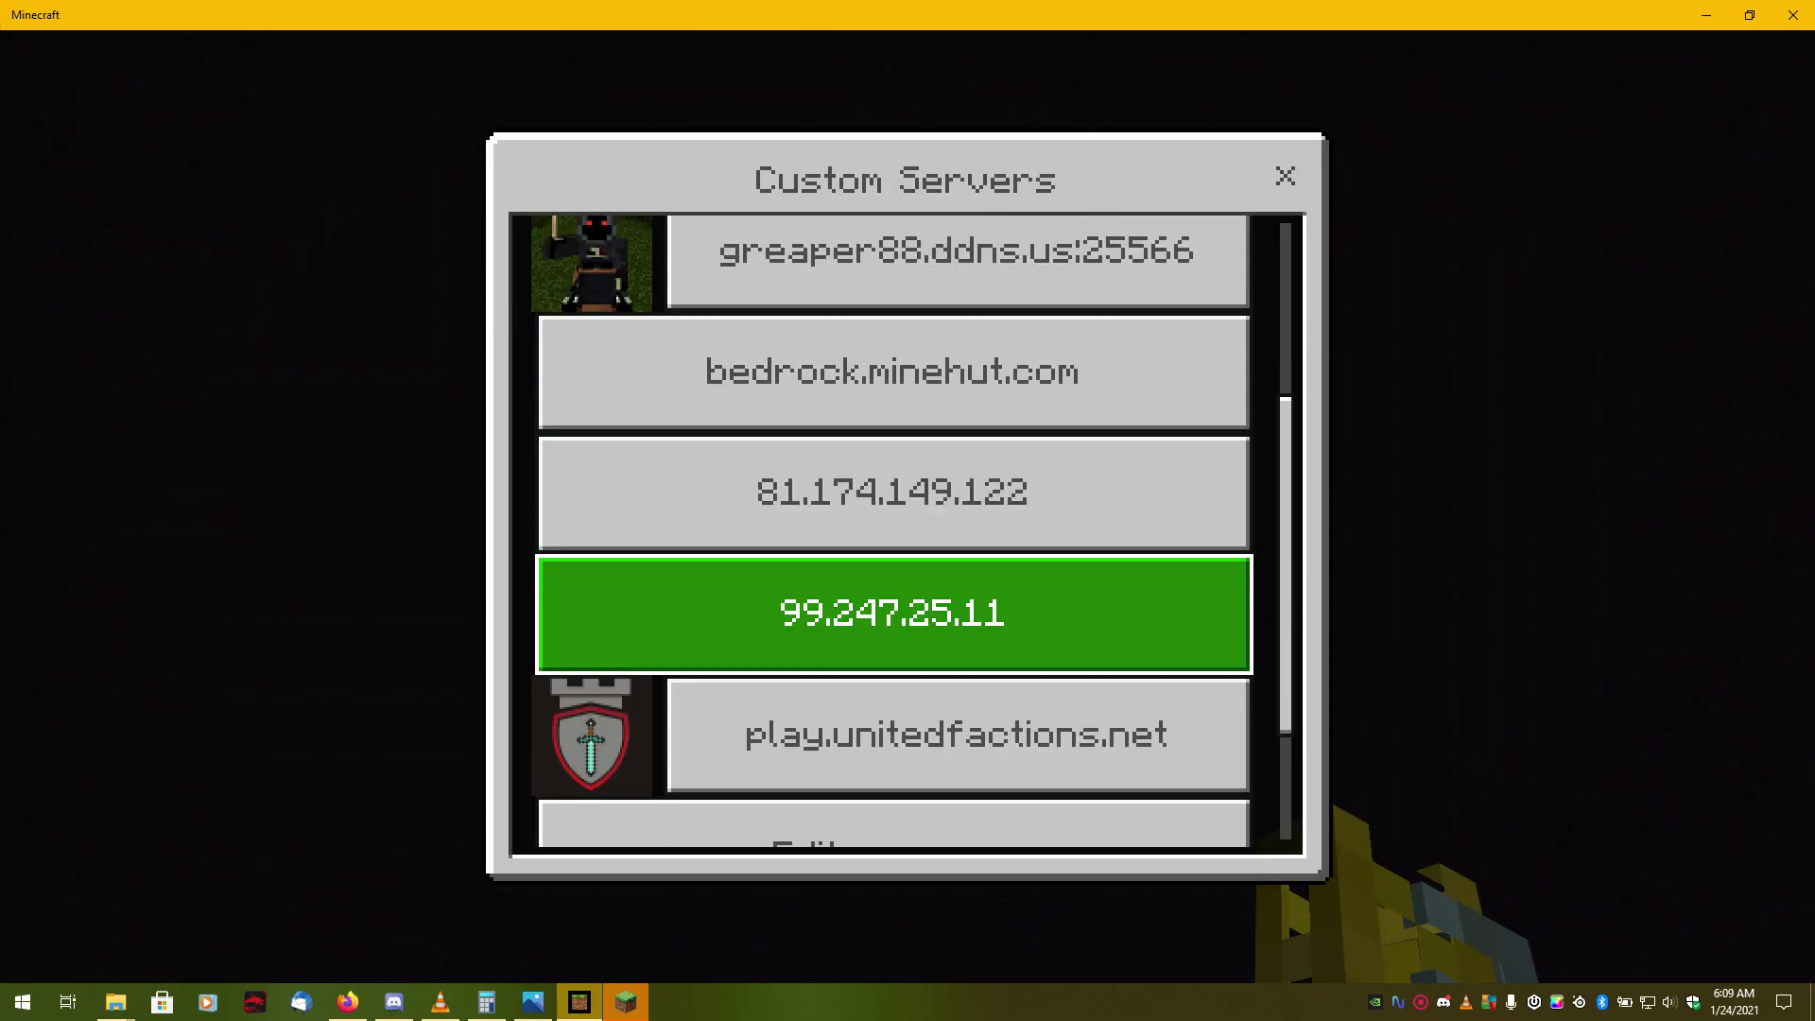
key(Up)
key(Return)
key(Down)
key(Down)
key(Down)
key(Down)
key(Down)
key(Down)
key(Down)
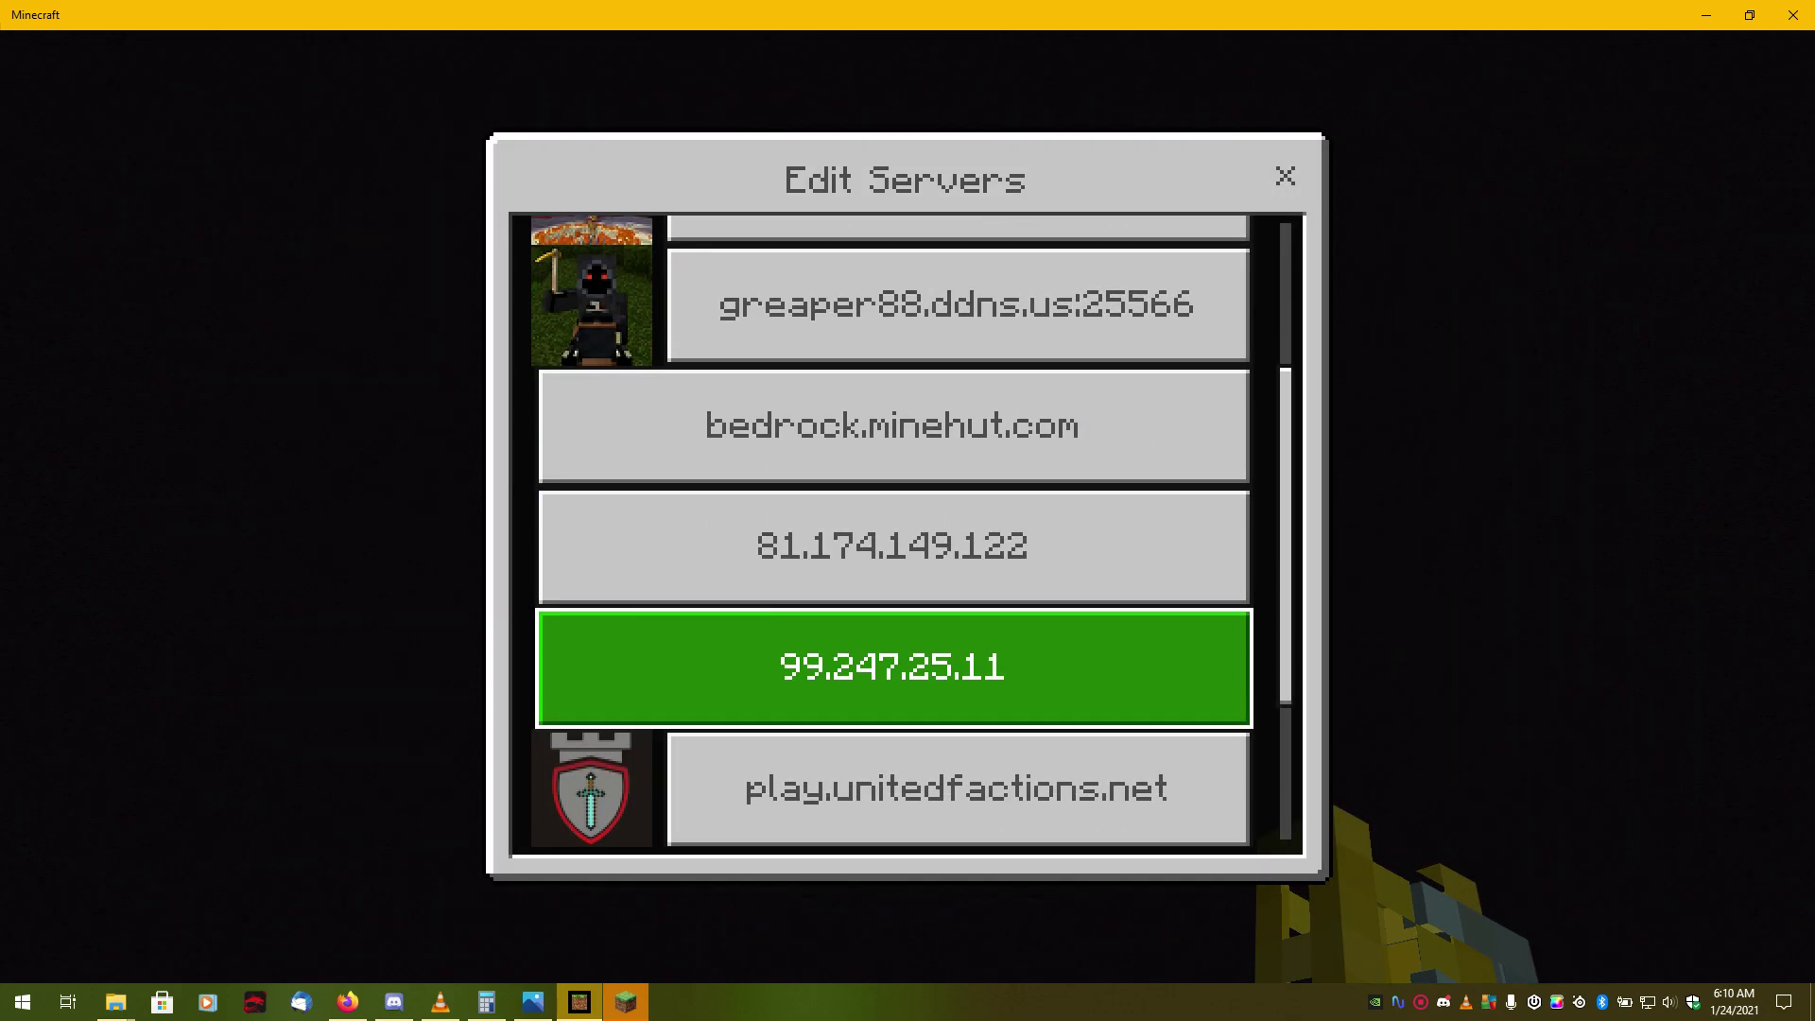
key(Up)
key(Return)
key(Down)
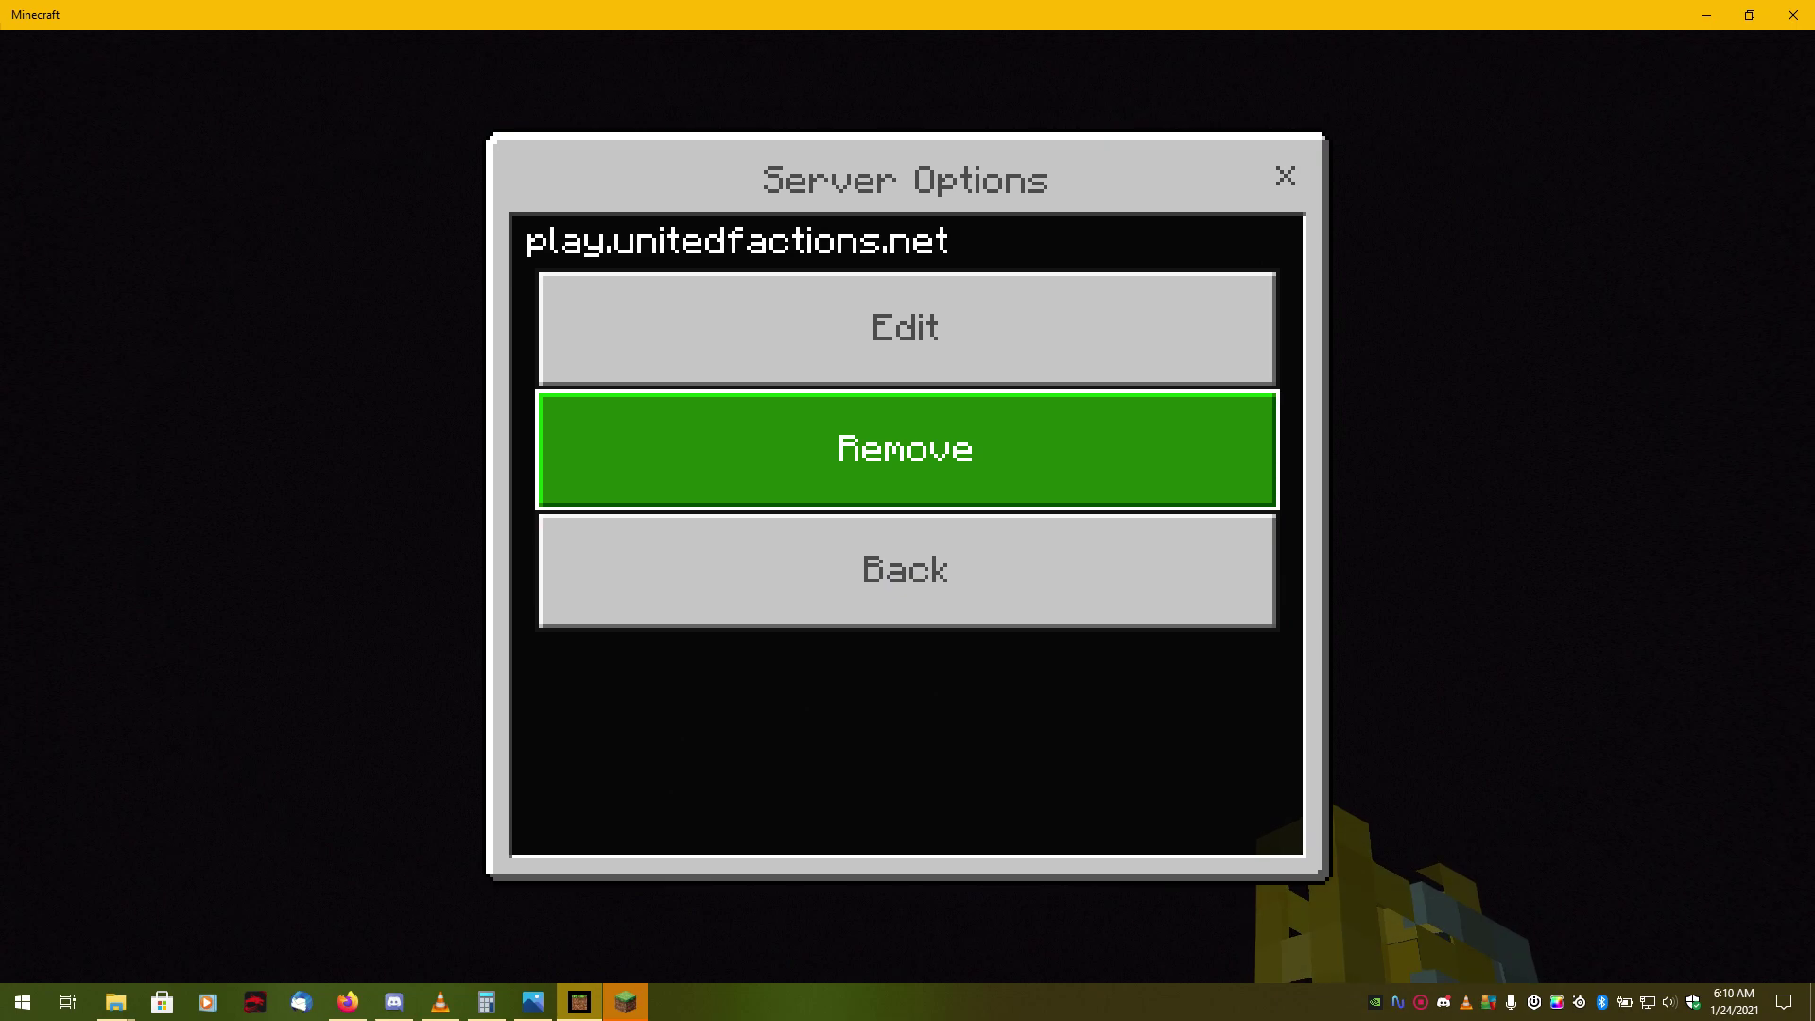
key(Return)
key(Return)
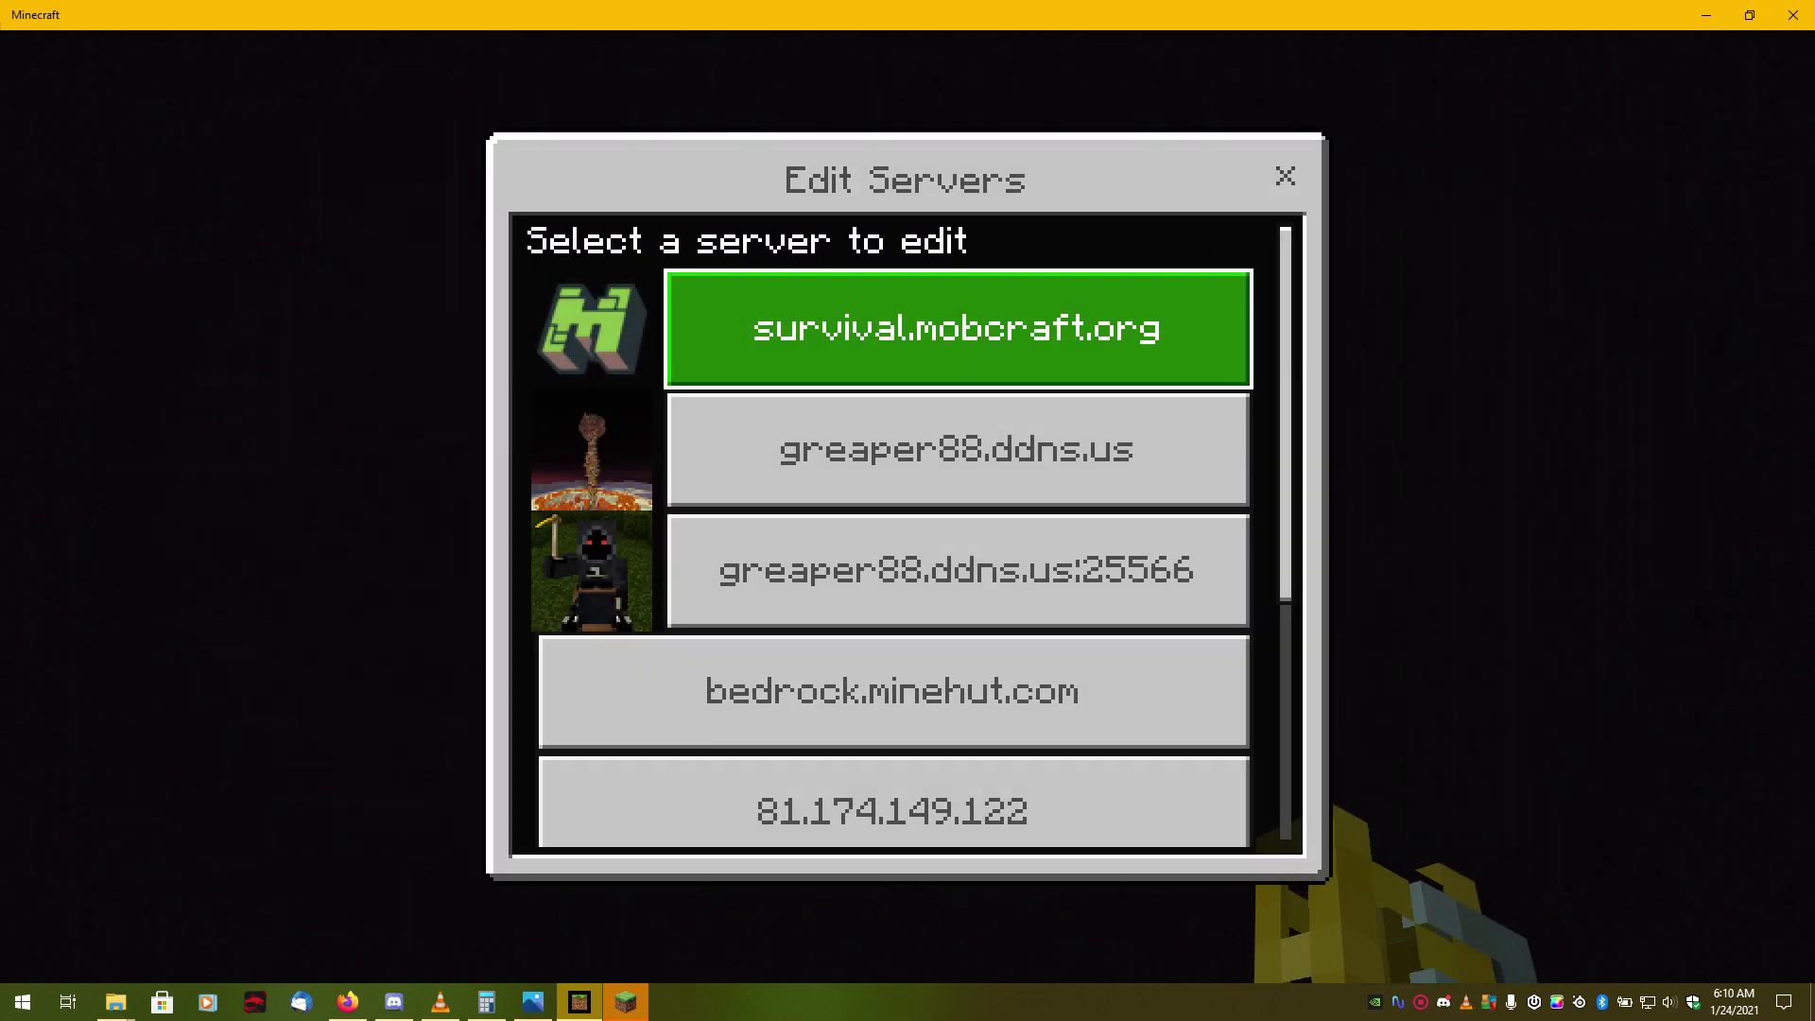
key(Down)
key(Down)
key(Down)
key(Down)
- Return to the custom servers list and reopen Edit servers to reach the Add Server form
key(Down)
key(Down)
key(Down)
key(Return)
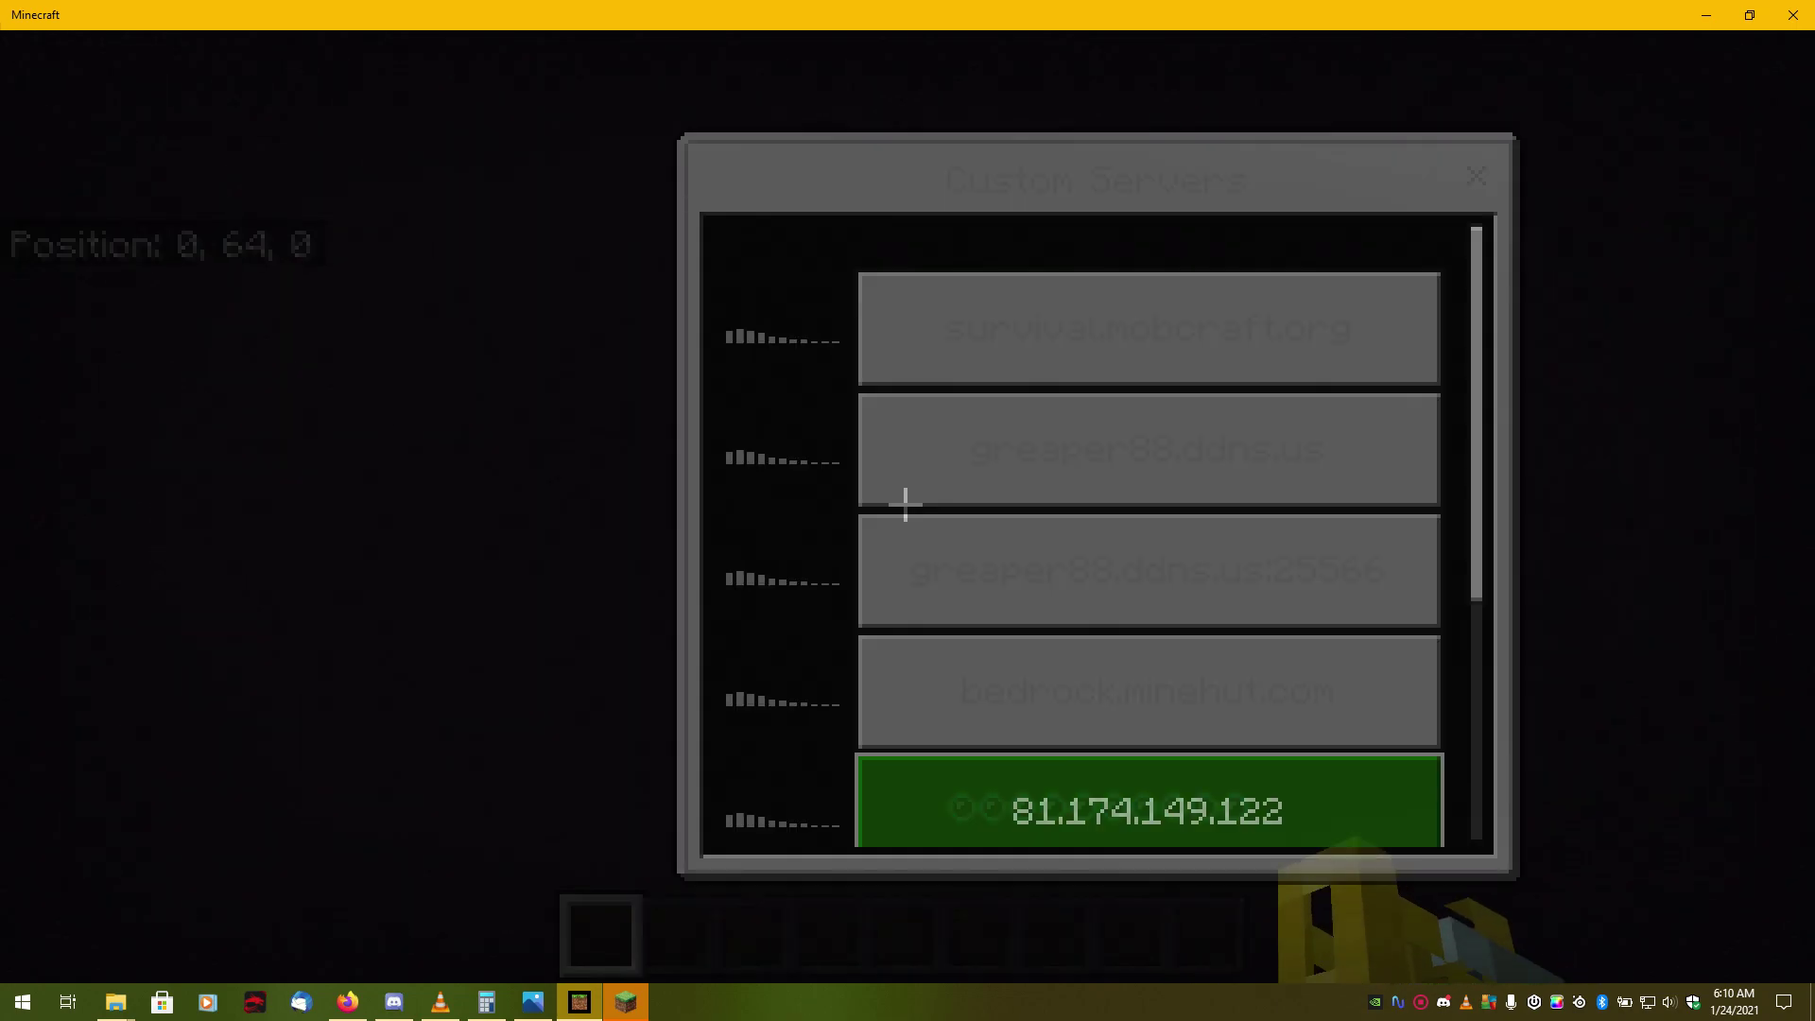
key(Up)
key(Up)
key(Up)
key(Up)
key(Down)
key(Down)
key(Down)
key(Down)
key(Down)
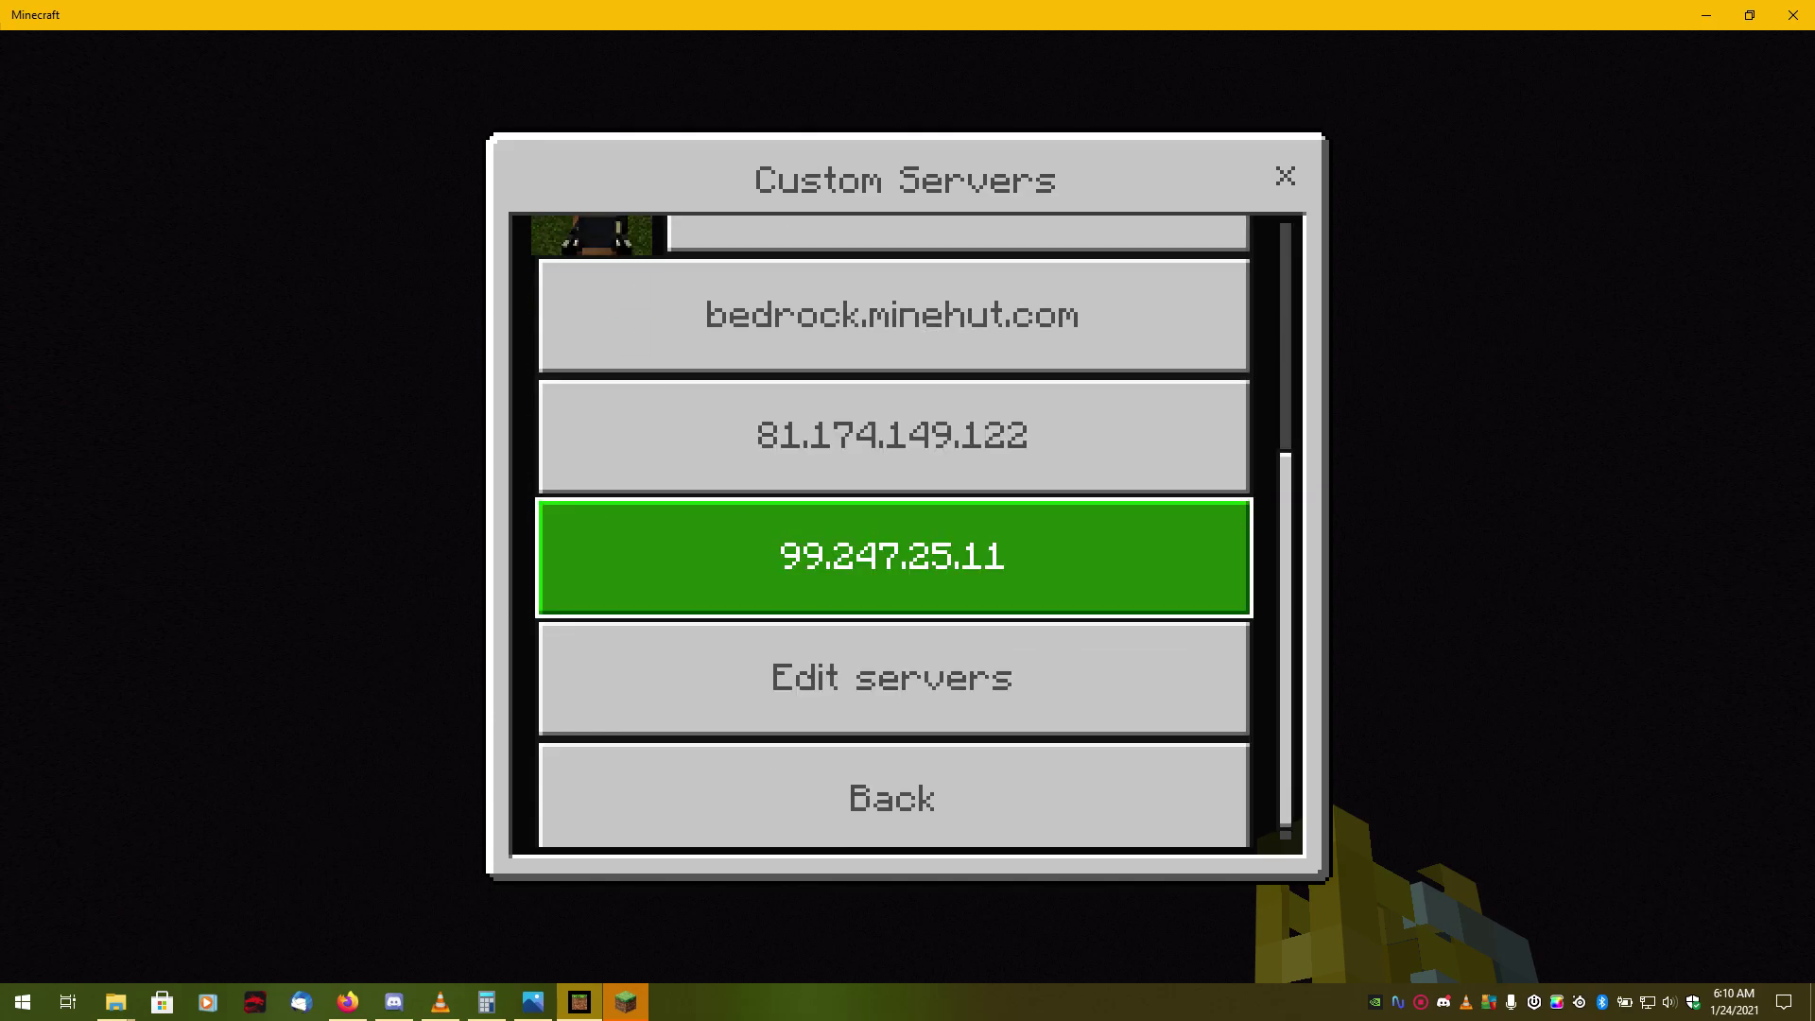
key(Down)
key(Return)
key(Down)
key(Down)
key(Down)
key(Return)
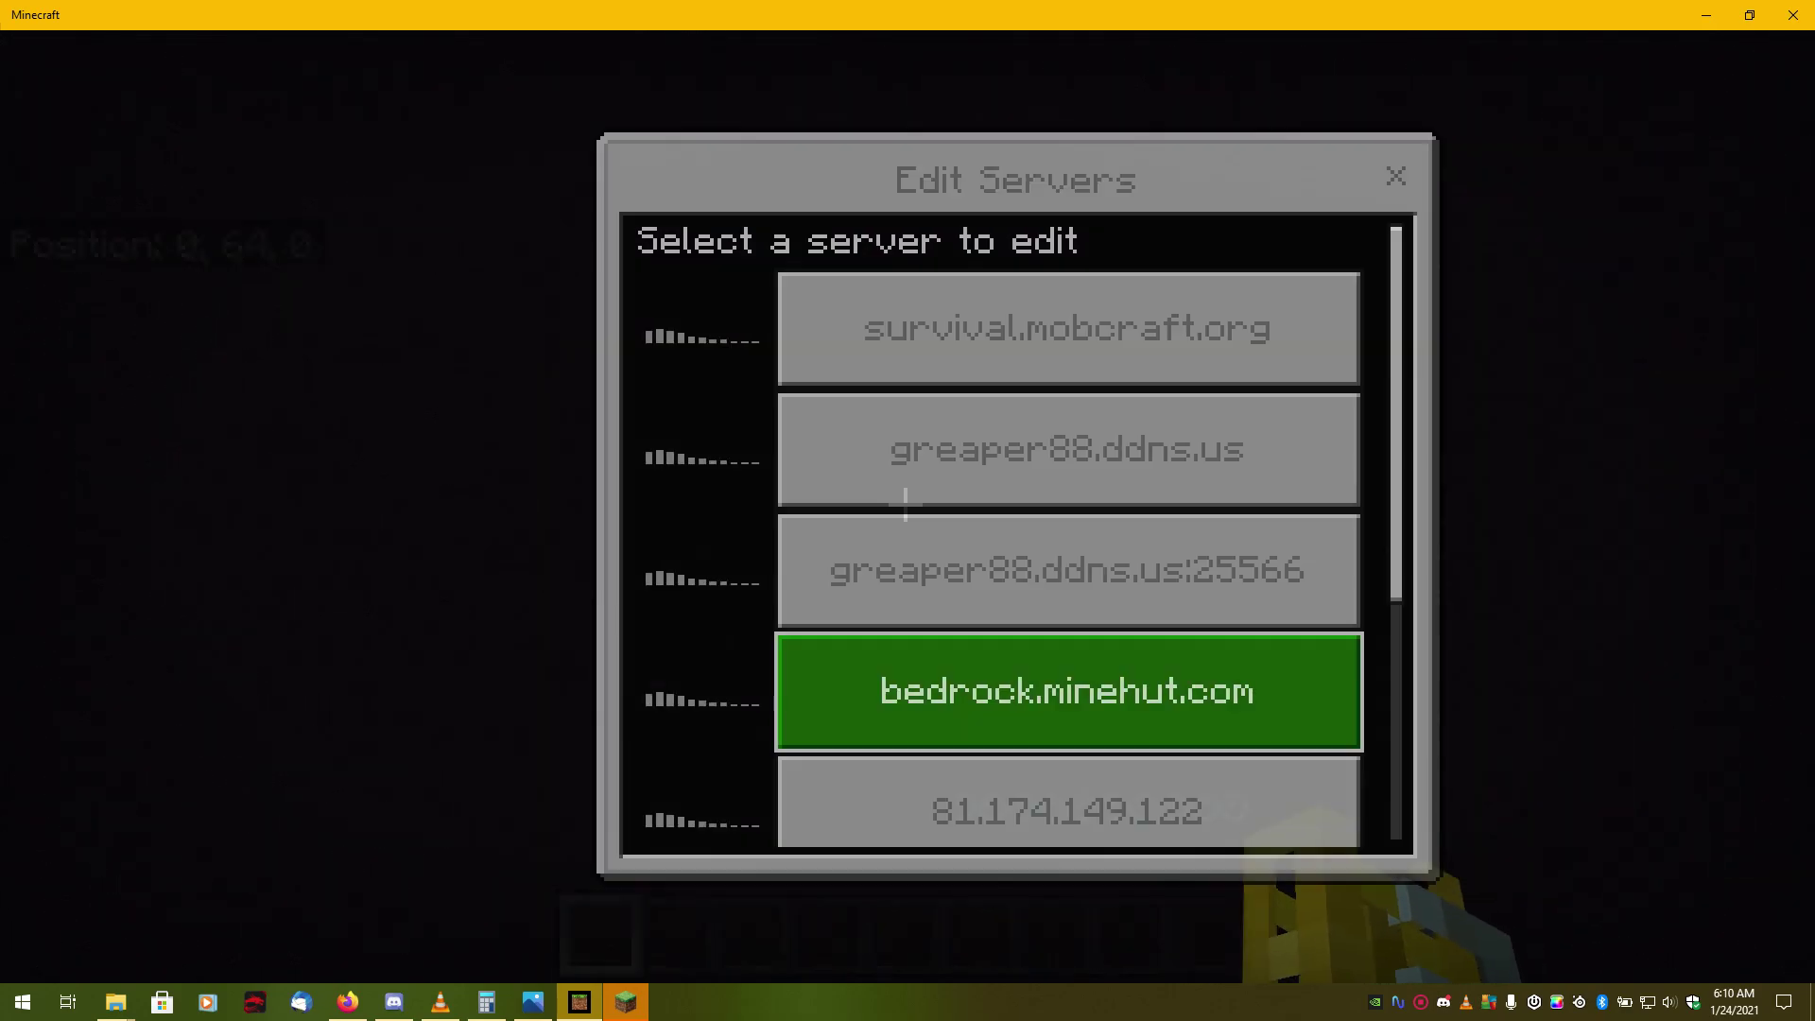
key(Down)
key(Down)
key(Down)
key(Down)
key(Down)
key(Down)
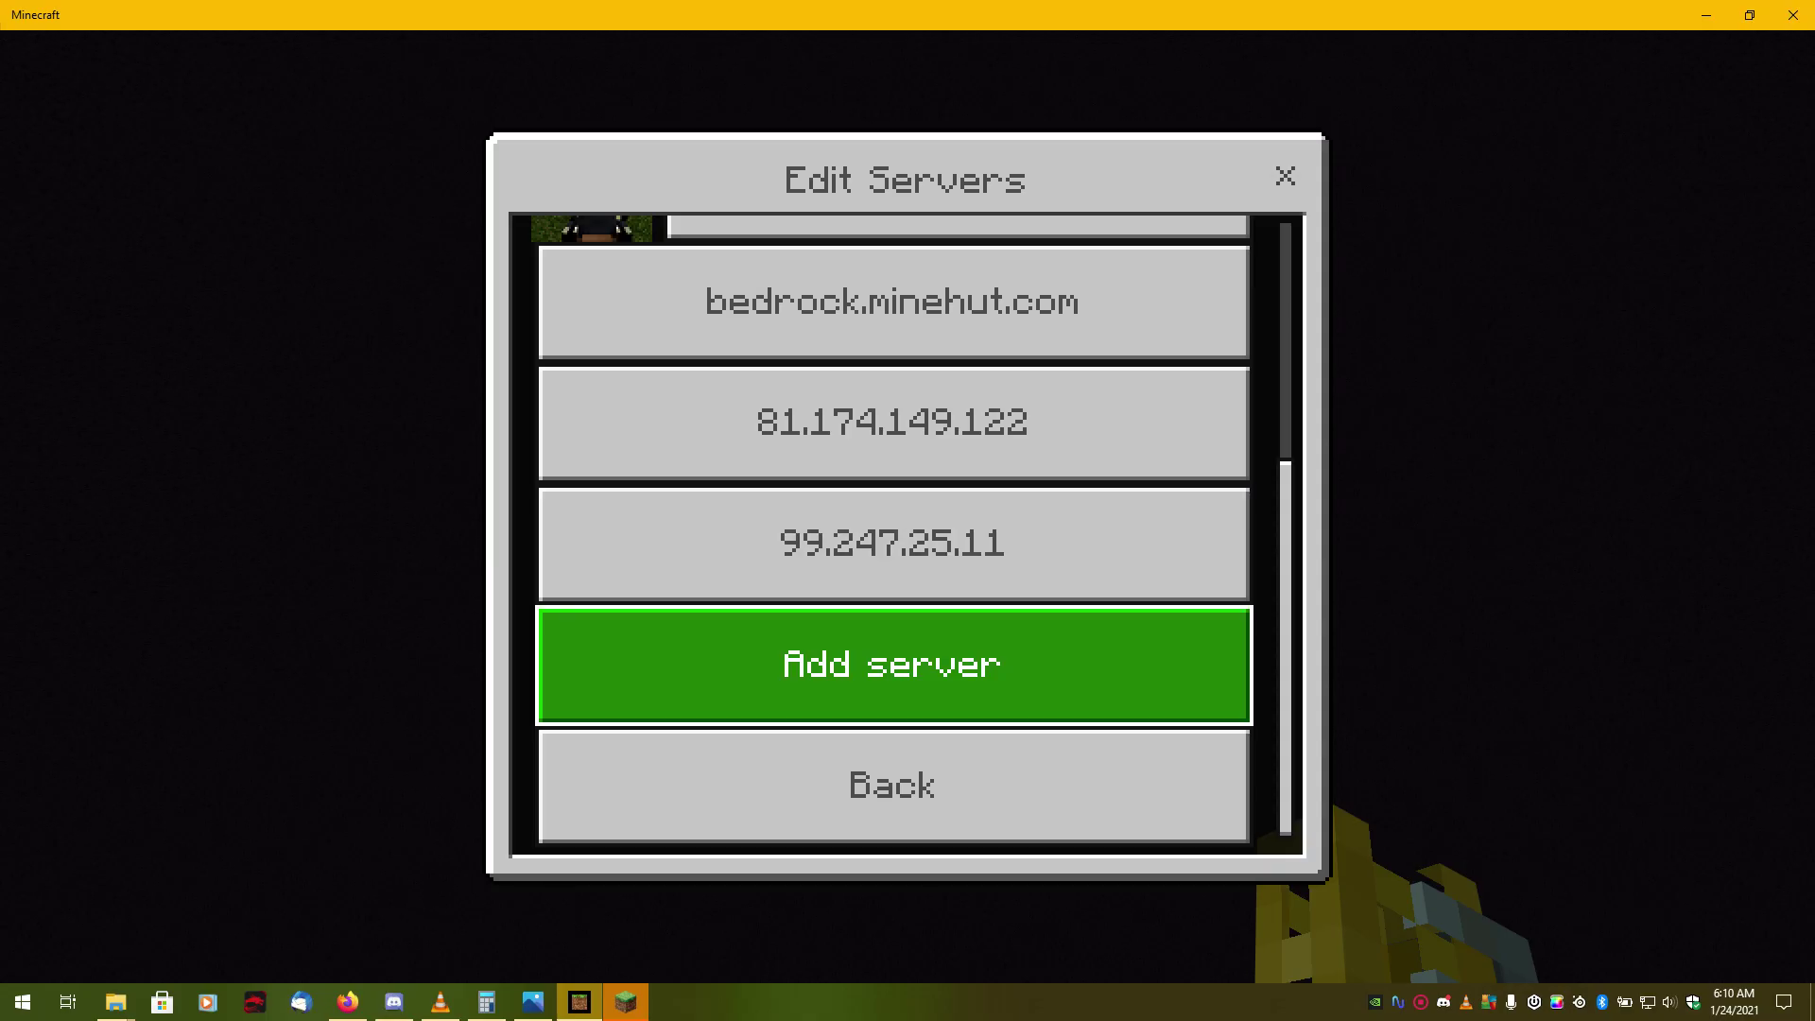
key(Return)
- Enter play.unitedfactions.net as the IP address and switch the Bedrock server option on
key(Up)
key(Up)
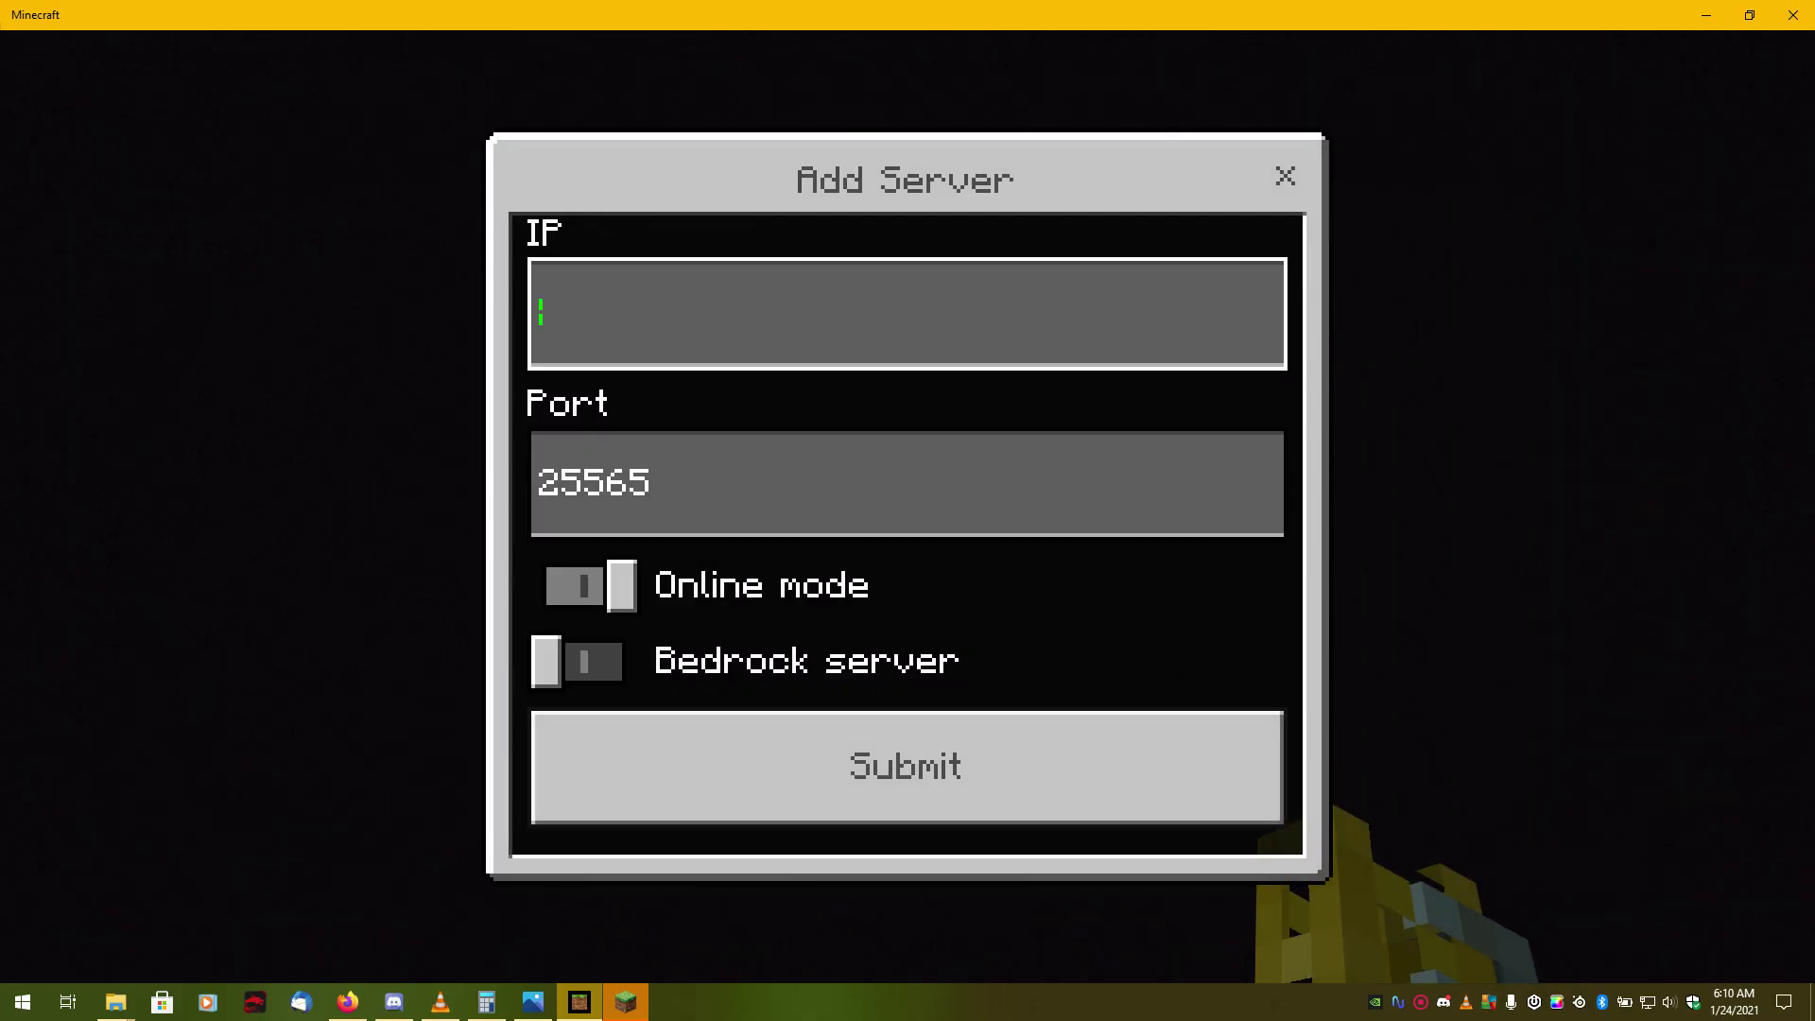
text(play.united)
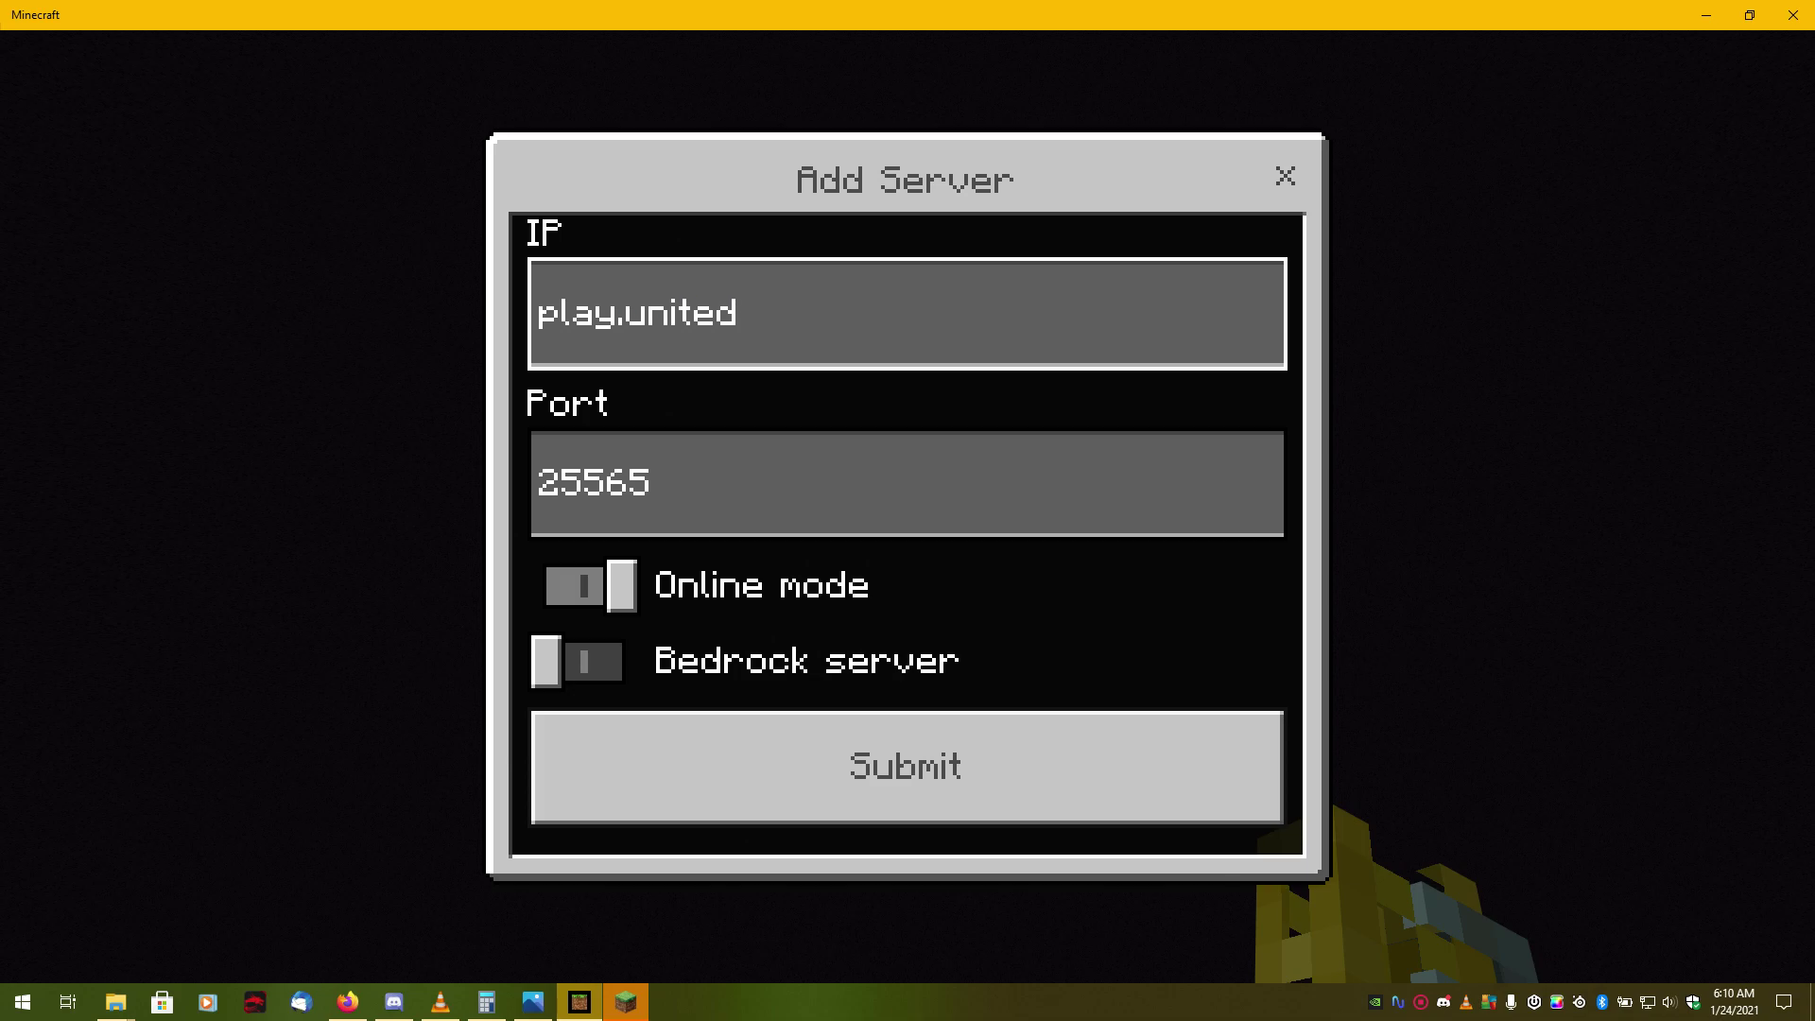
text(factions.c)
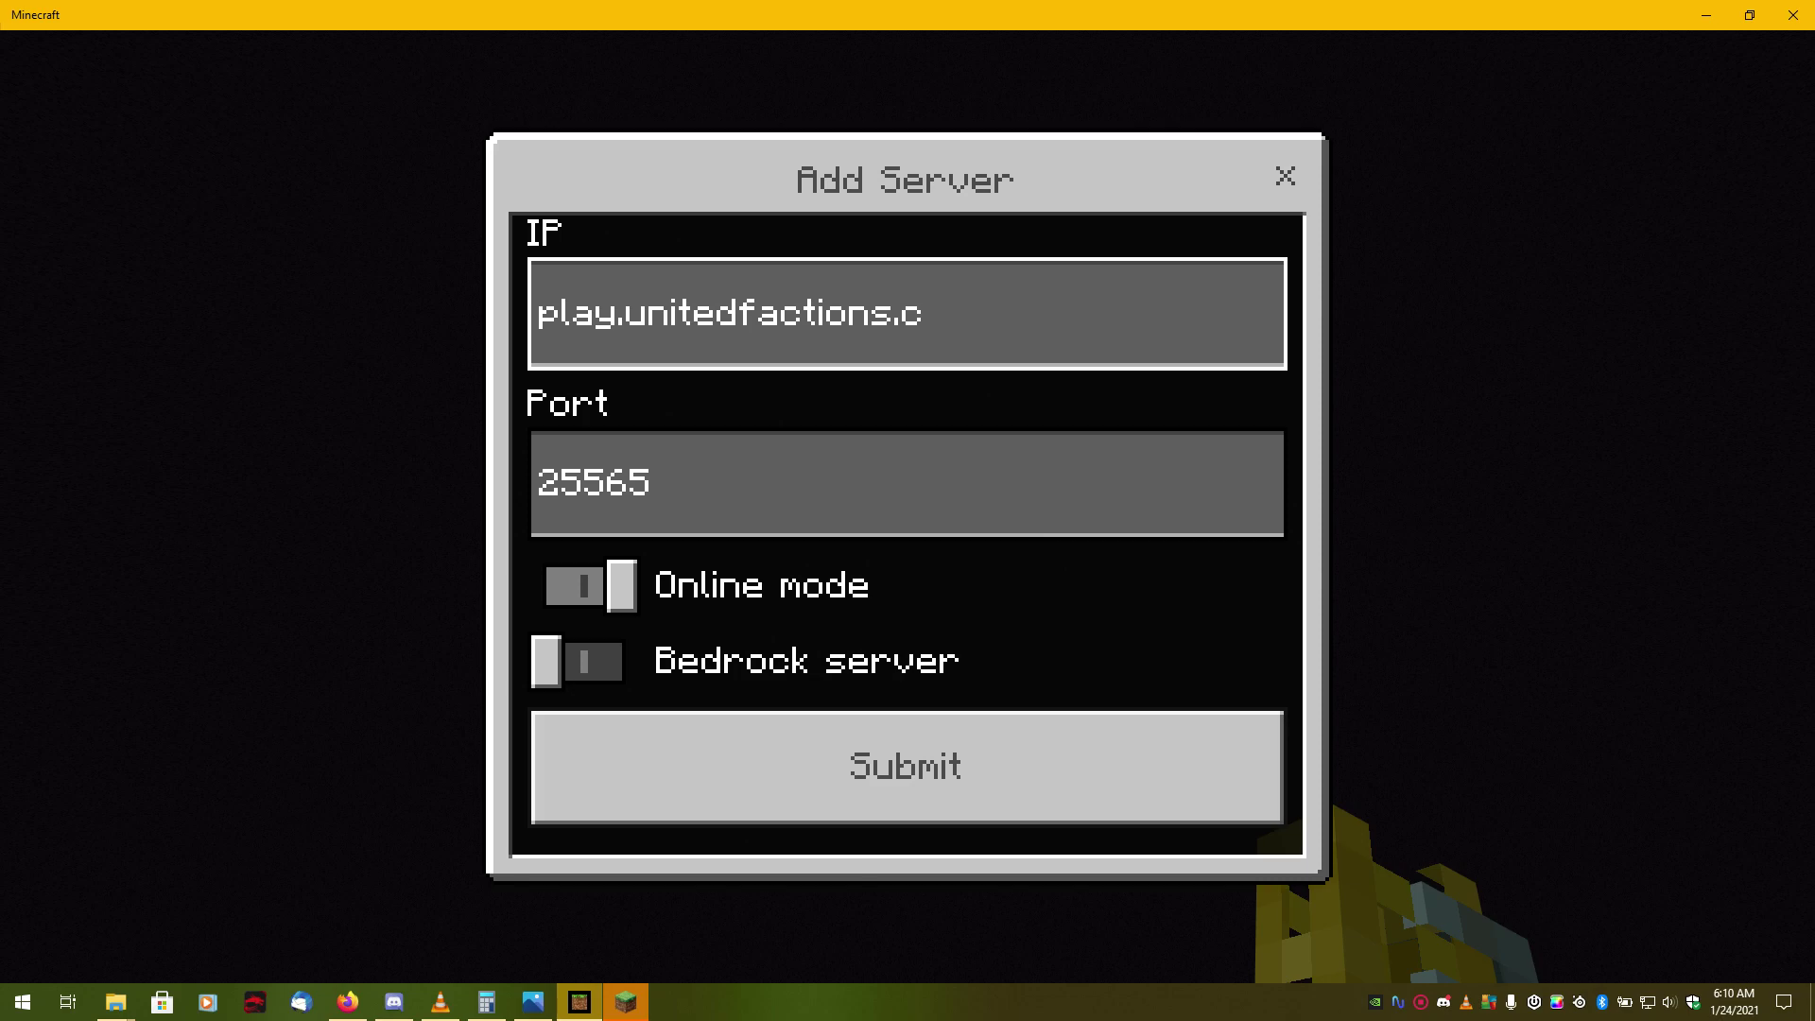
key(BackSpace)
text(net)
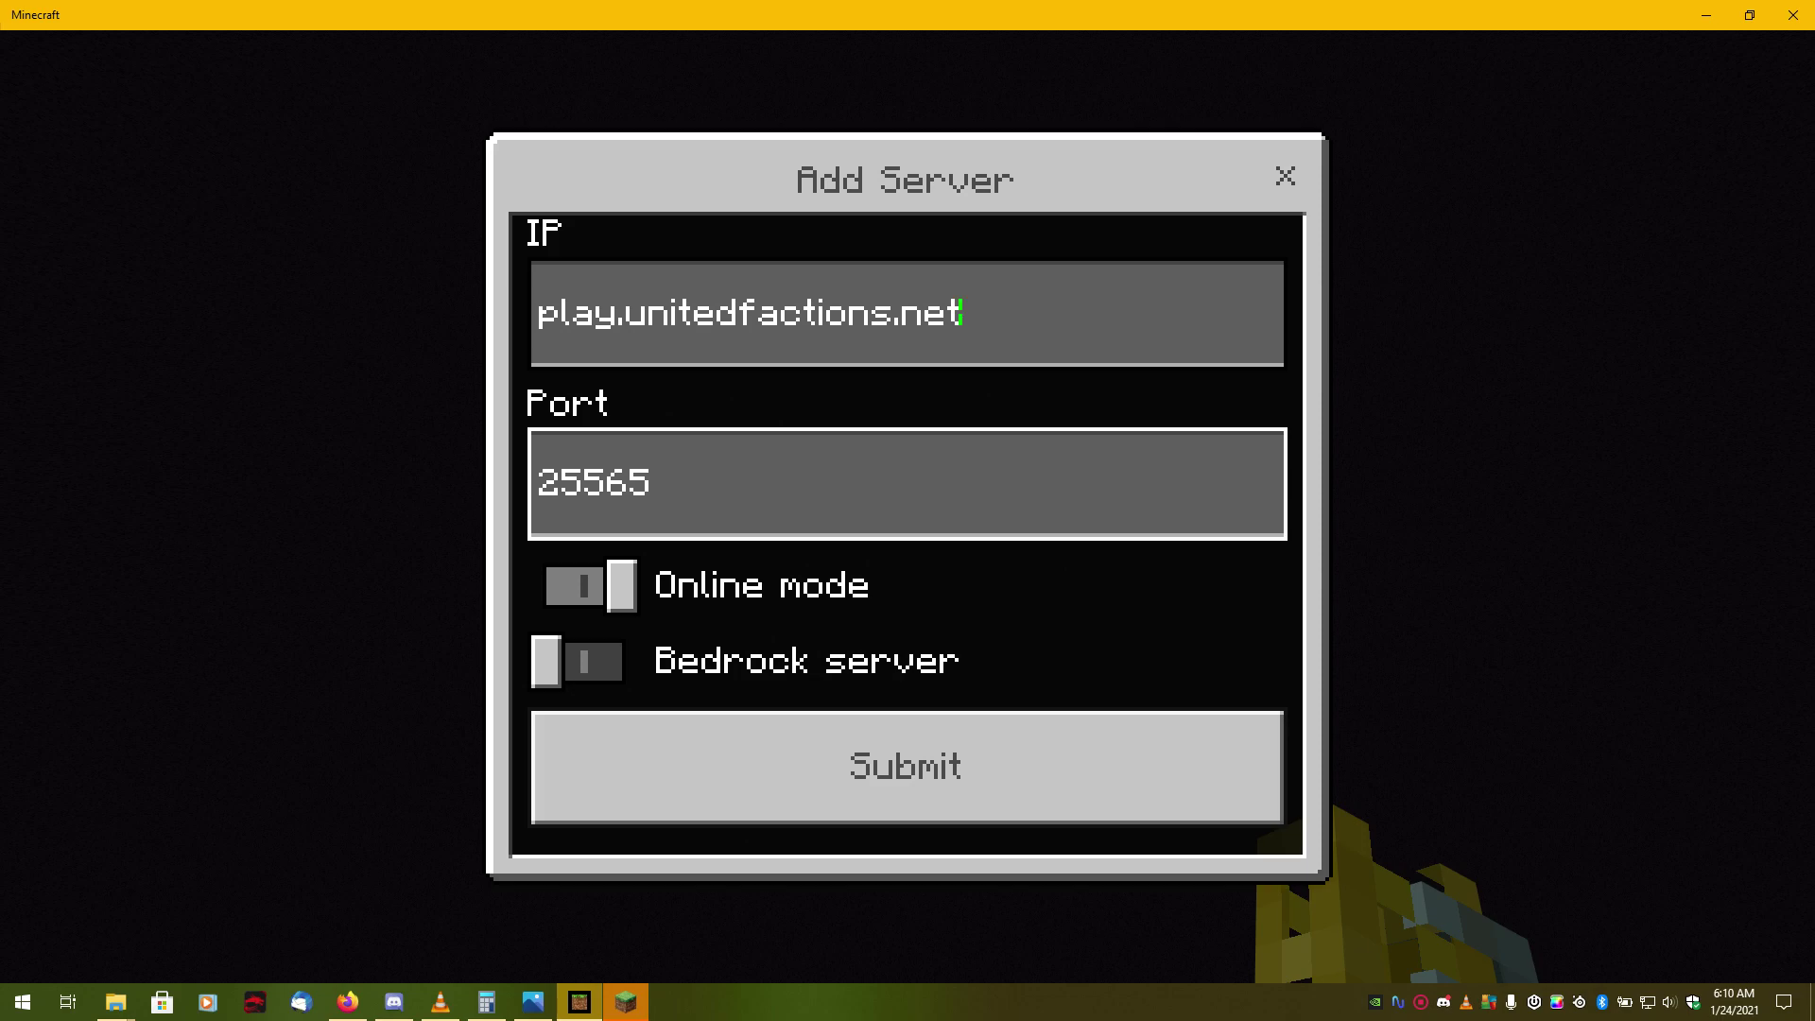
key(Tab)
key(Tab)
key(Return)
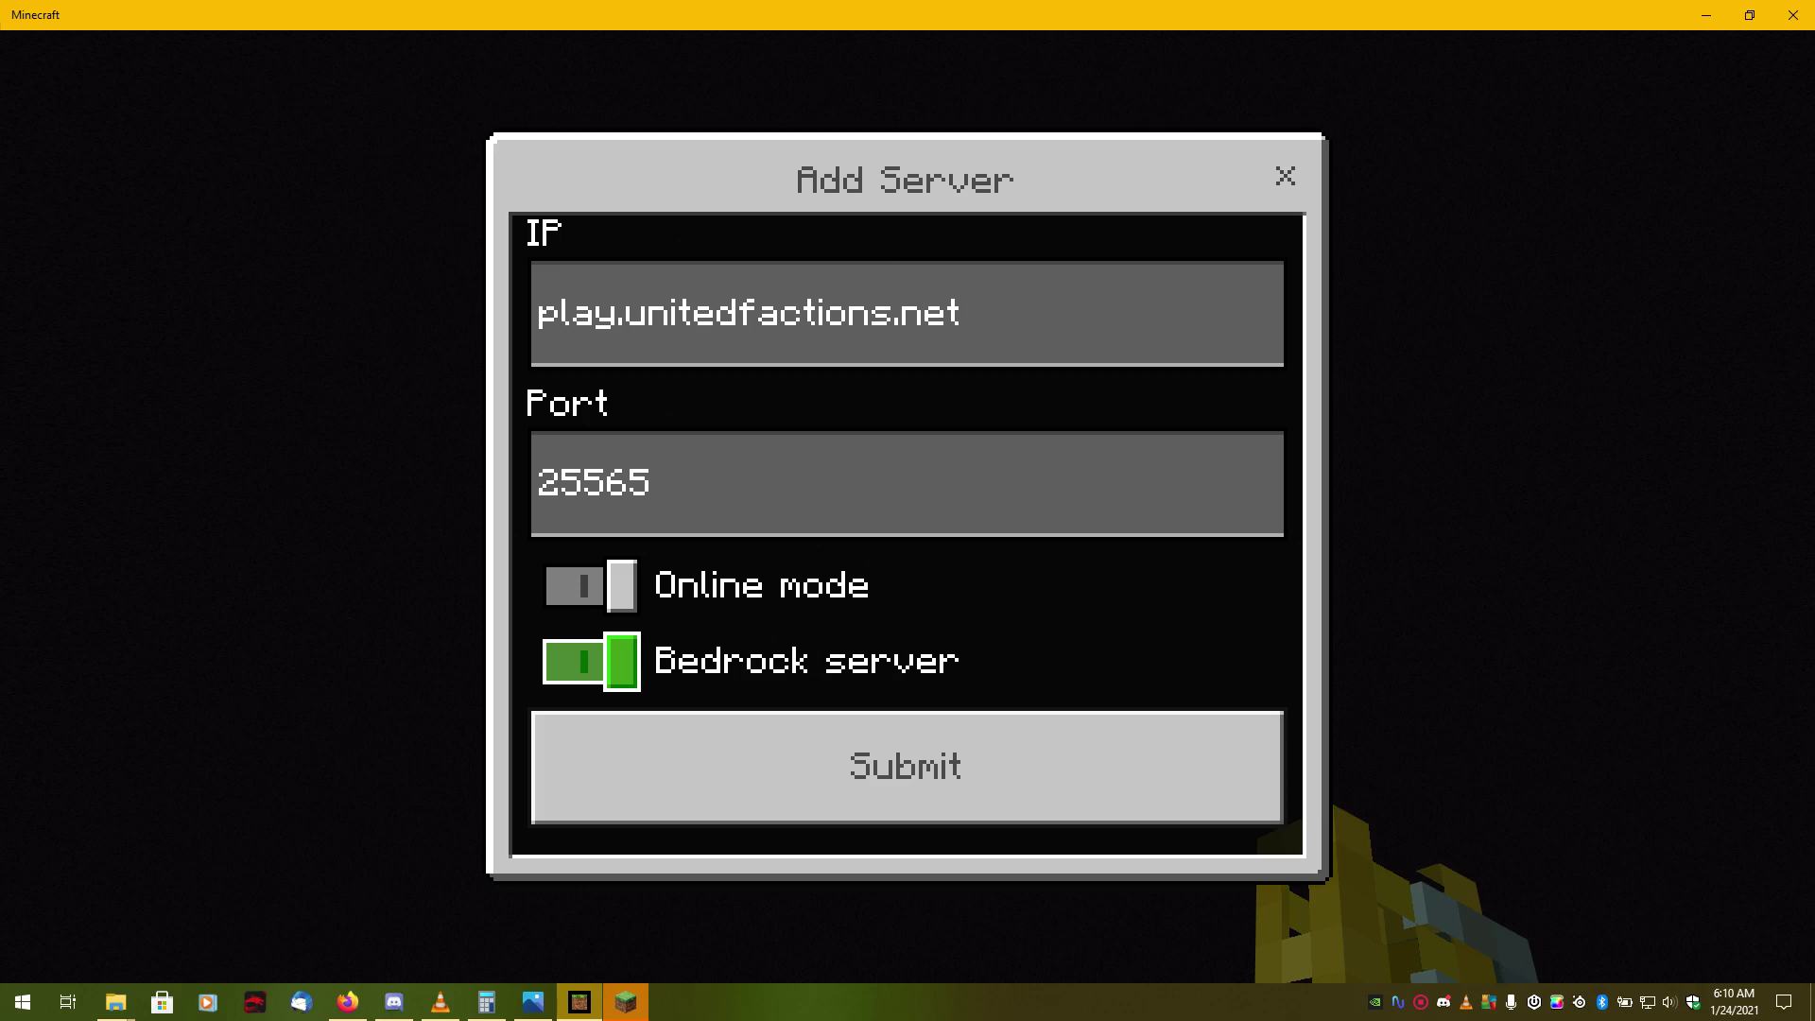
- Turn Bedrock server off and replace the default port 25565 with 19132
click(591, 661)
click(908, 482)
key(BackSpace)
key(BackSpace)
key(BackSpace)
key(BackSpace)
key(BackSpace)
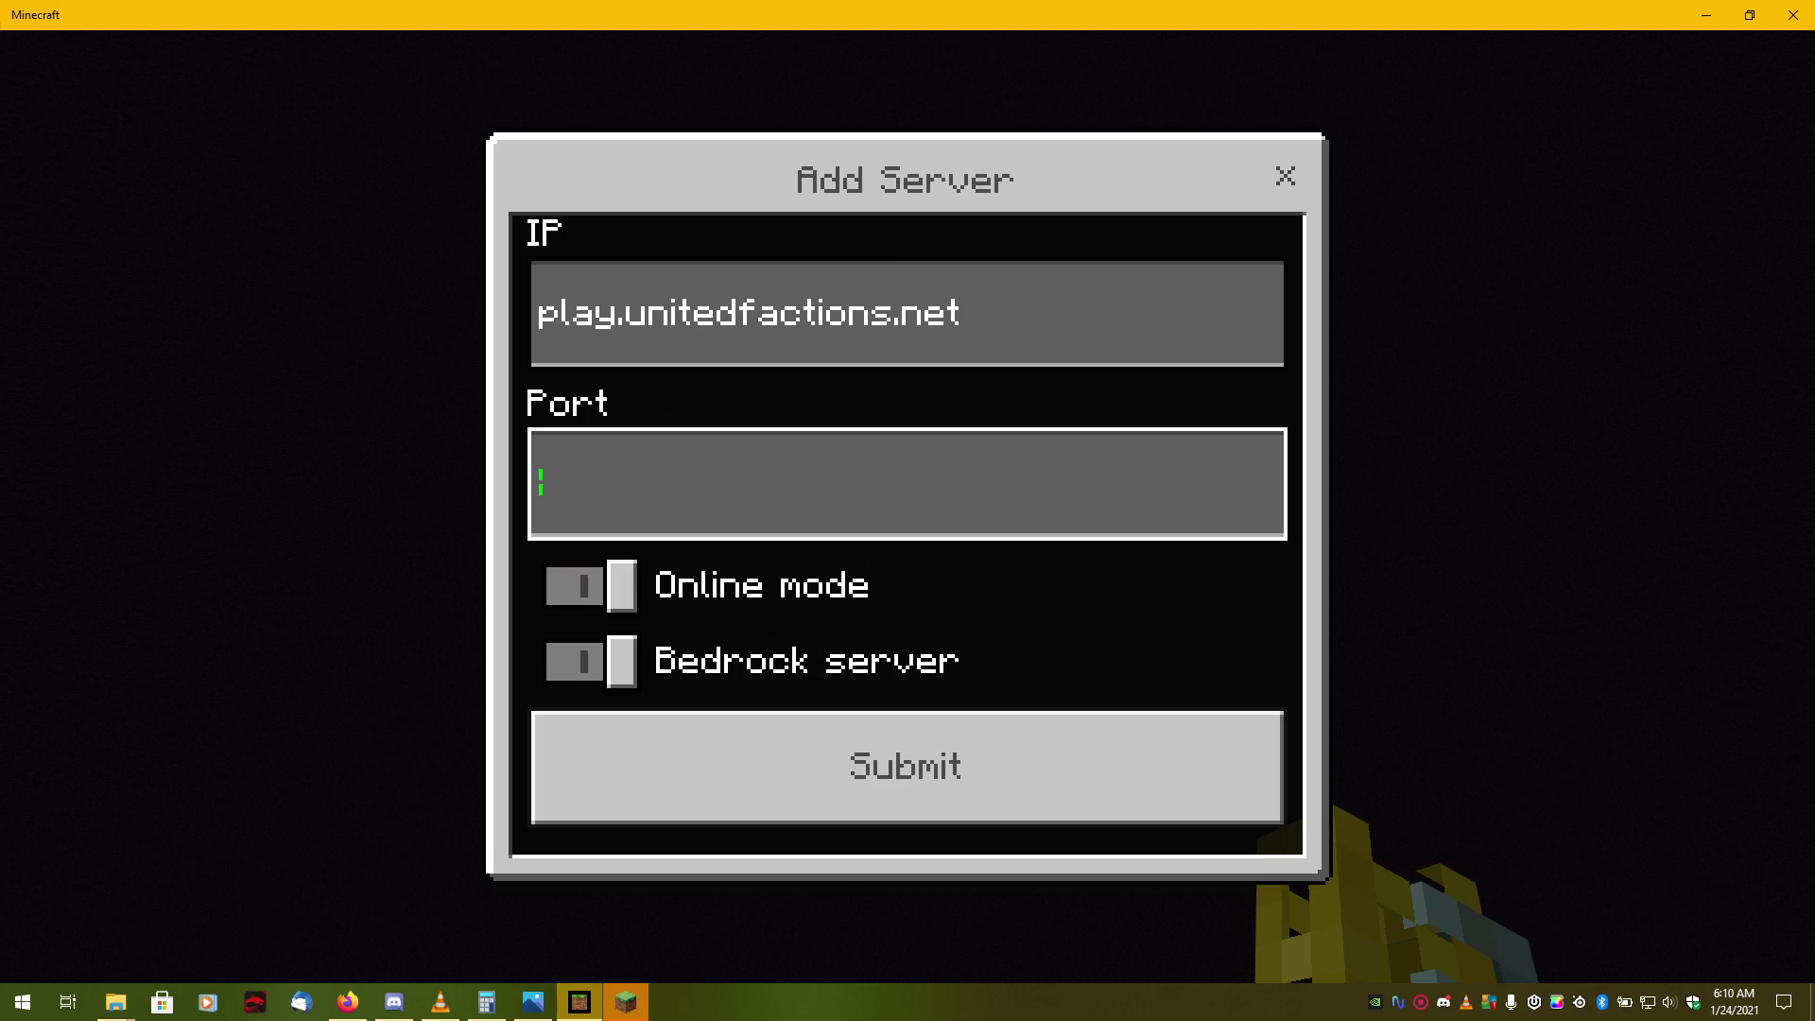
text(19132)
- Toggle the Online mode and Bedrock server switches until both are off, ending on Submit
key(Tab)
key(space)
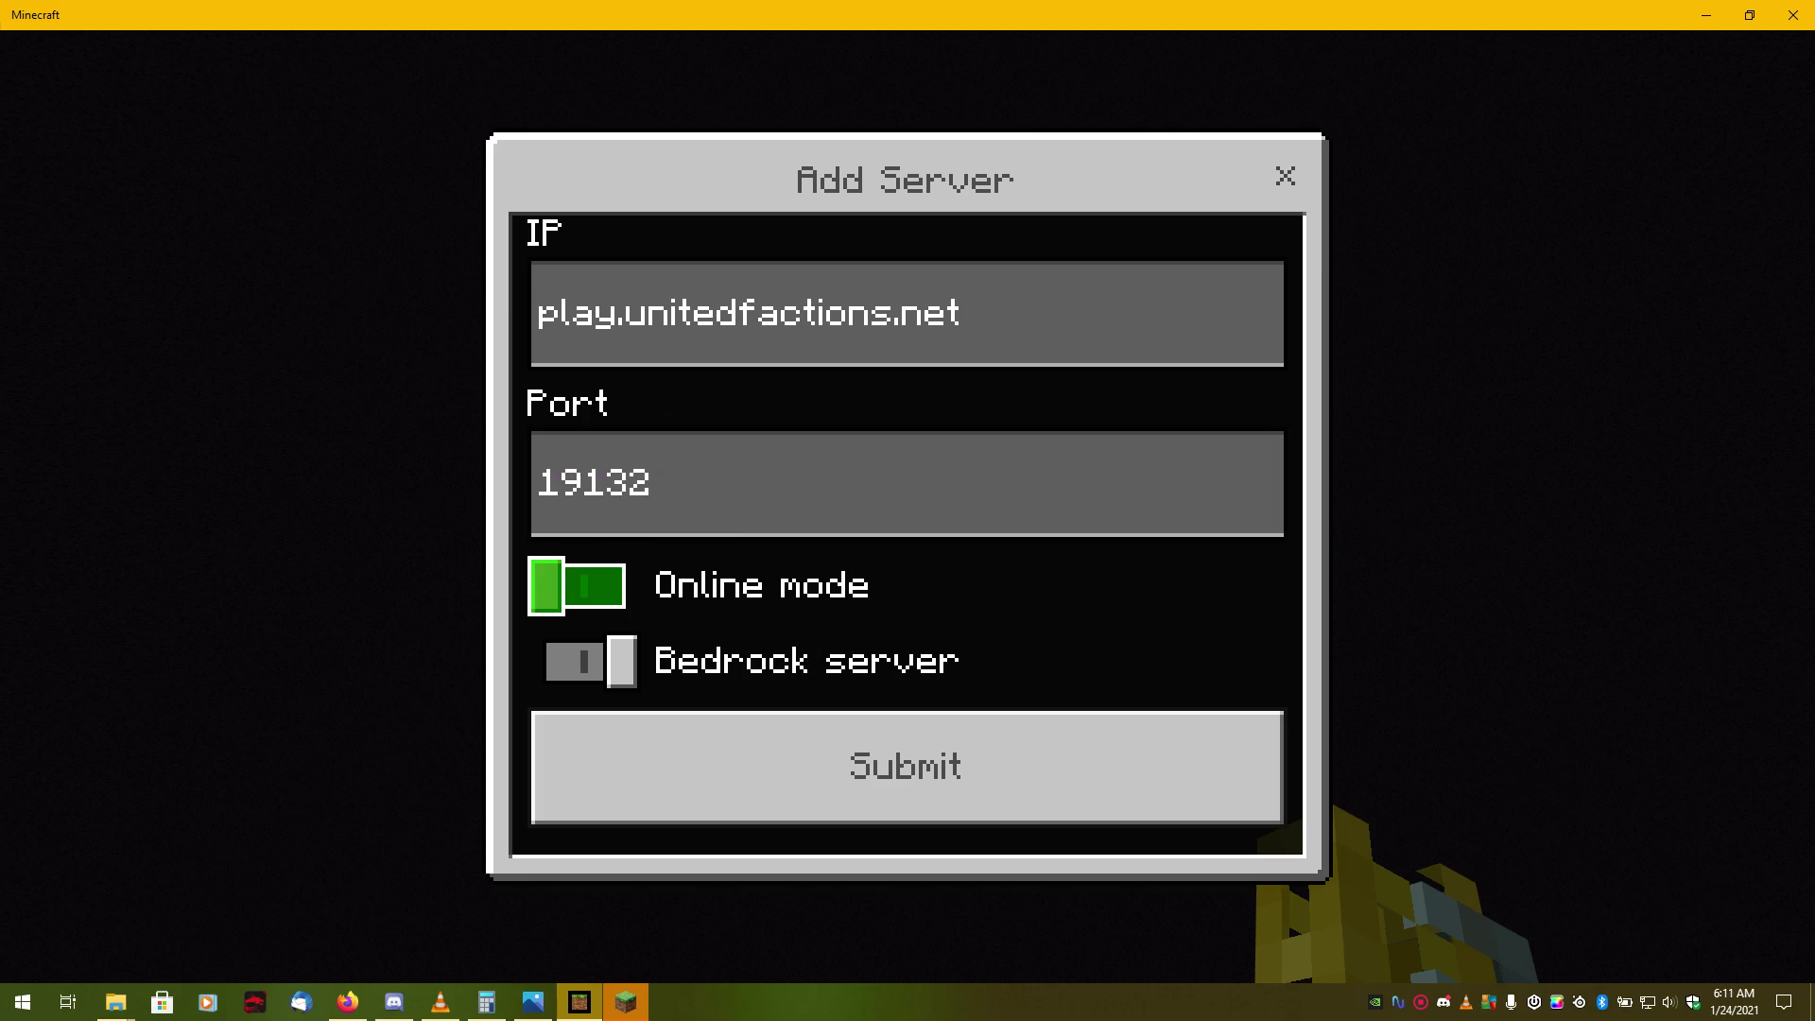
key(space)
key(space)
key(space)
key(space)
key(space)
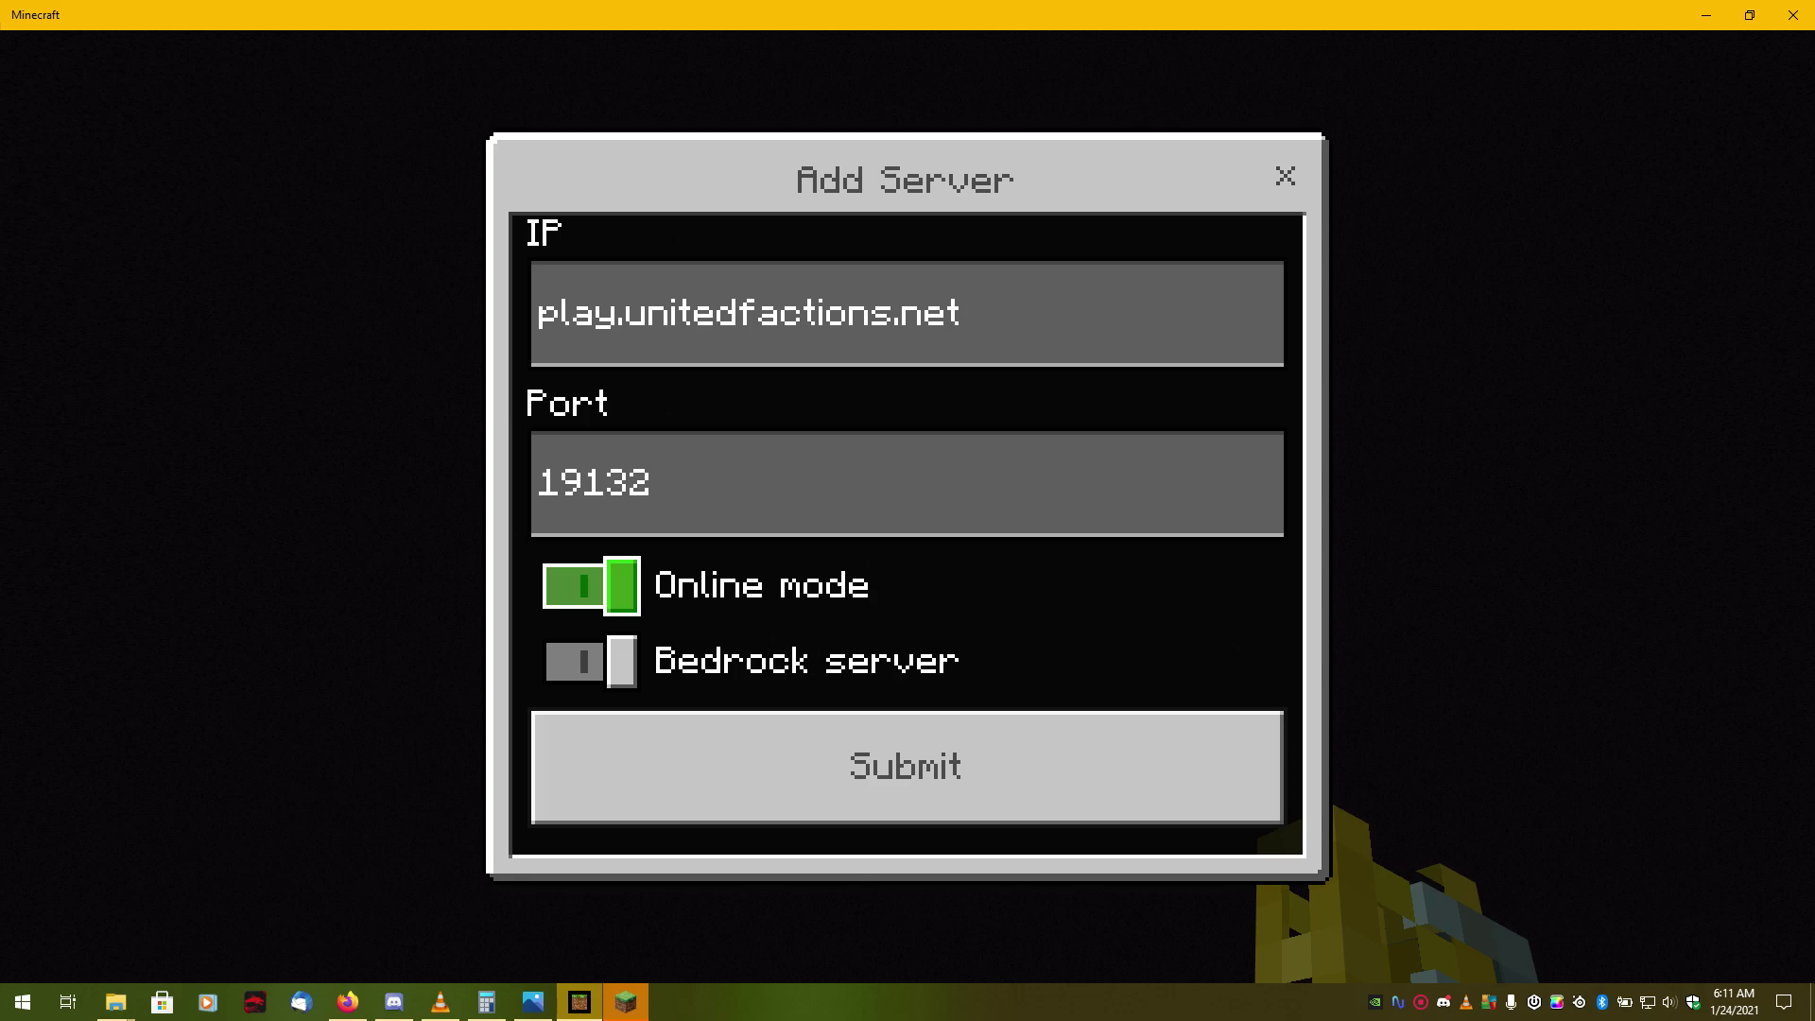
key(space)
key(space)
key(space)
key(Tab)
key(space)
key(space)
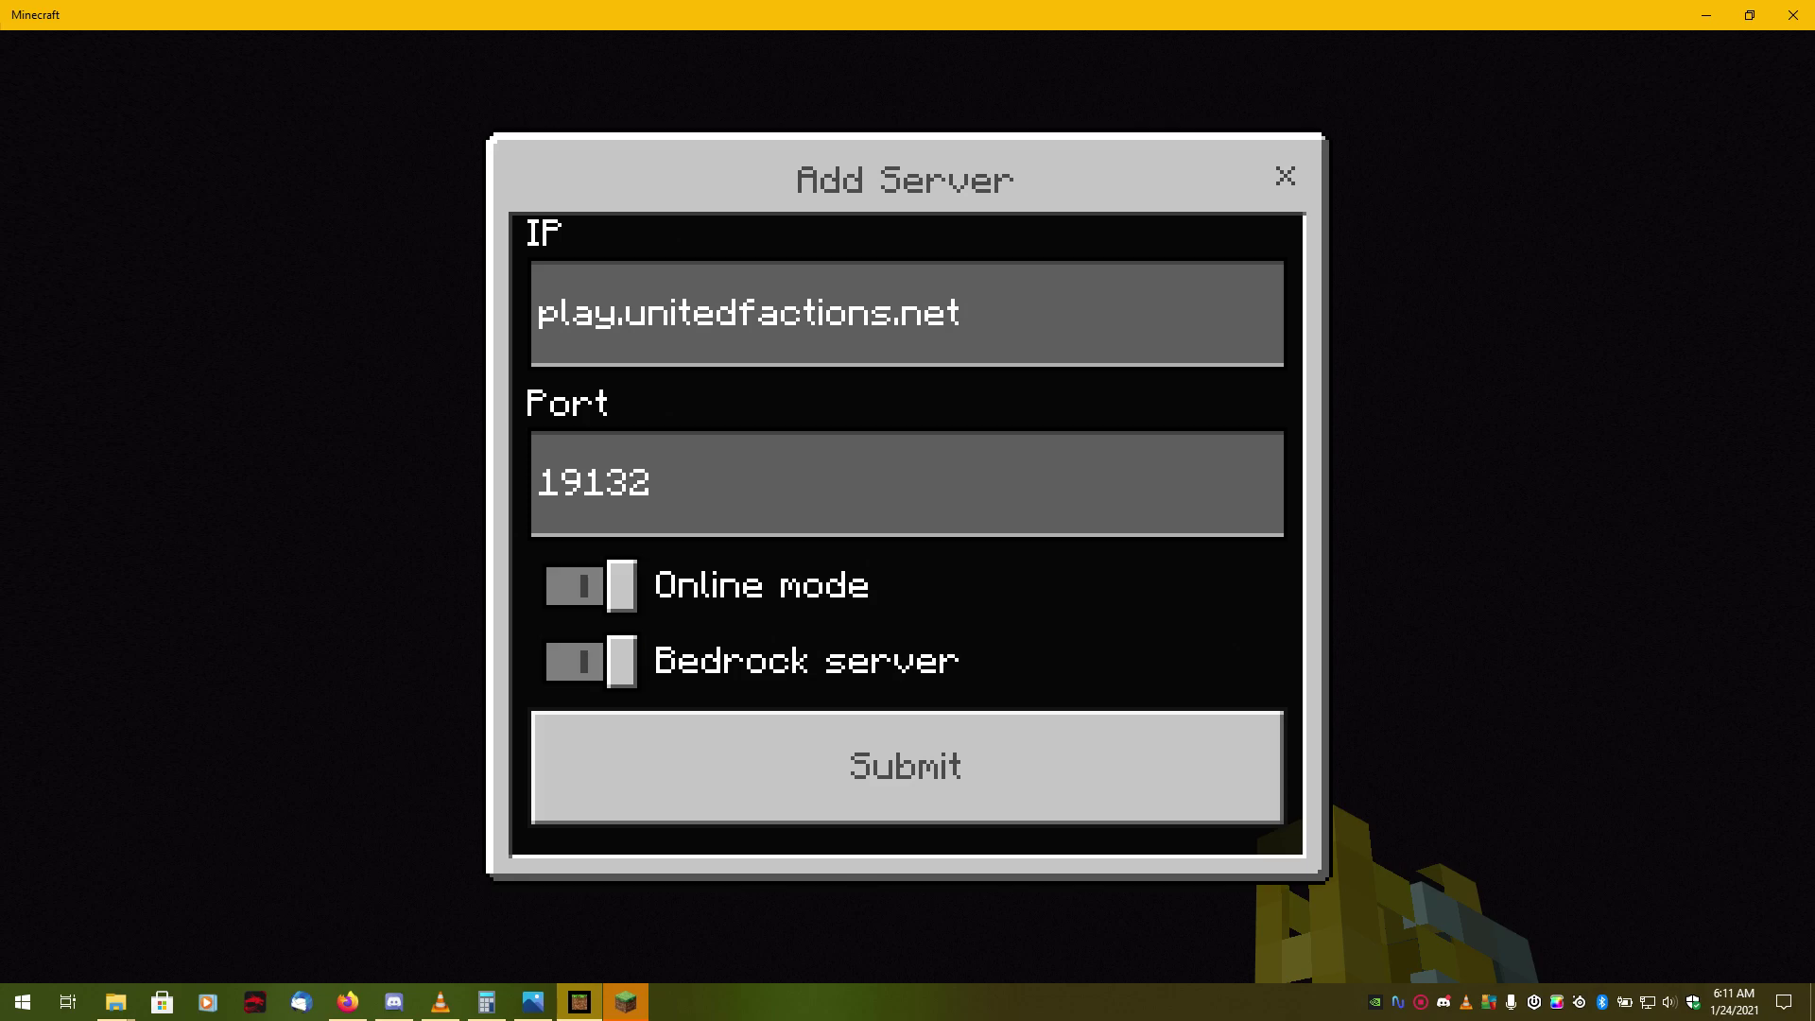
key(Tab)
key(shift+Tab)
key(space)
key(space)
key(space)
key(shift+Tab)
key(Tab)
key(shift+Tab)
key(space)
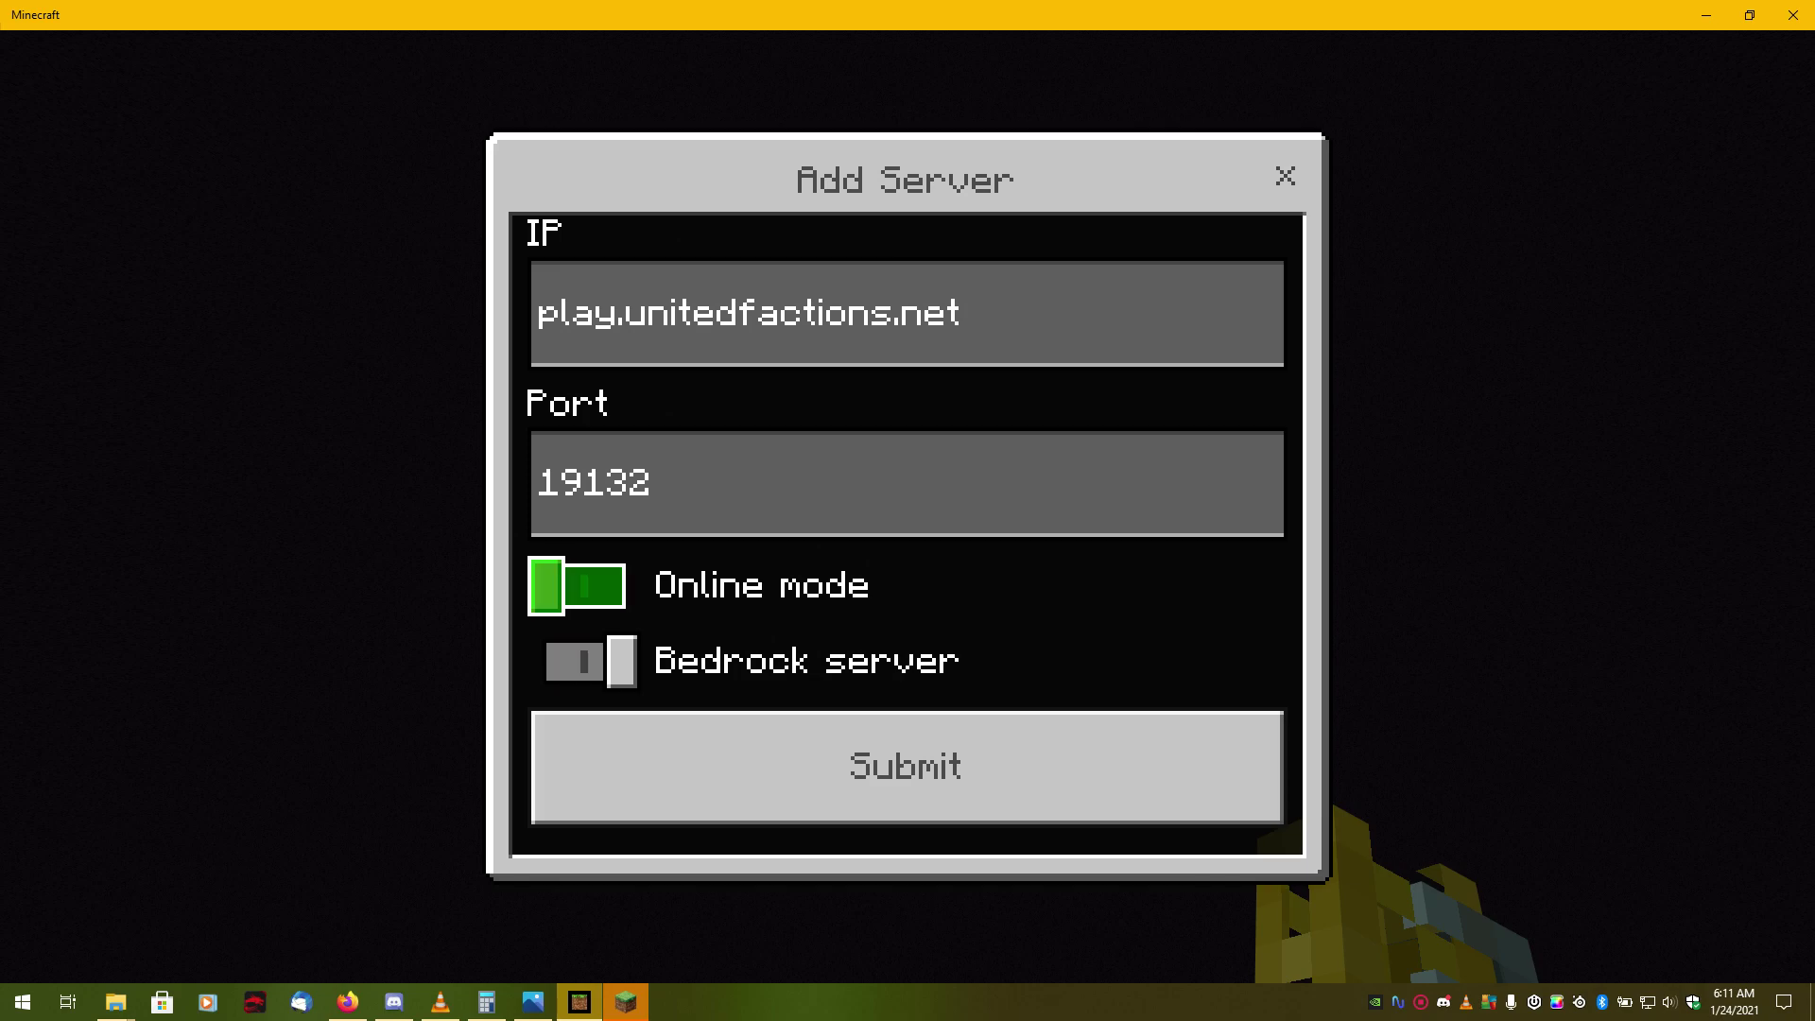
key(space)
key(space)
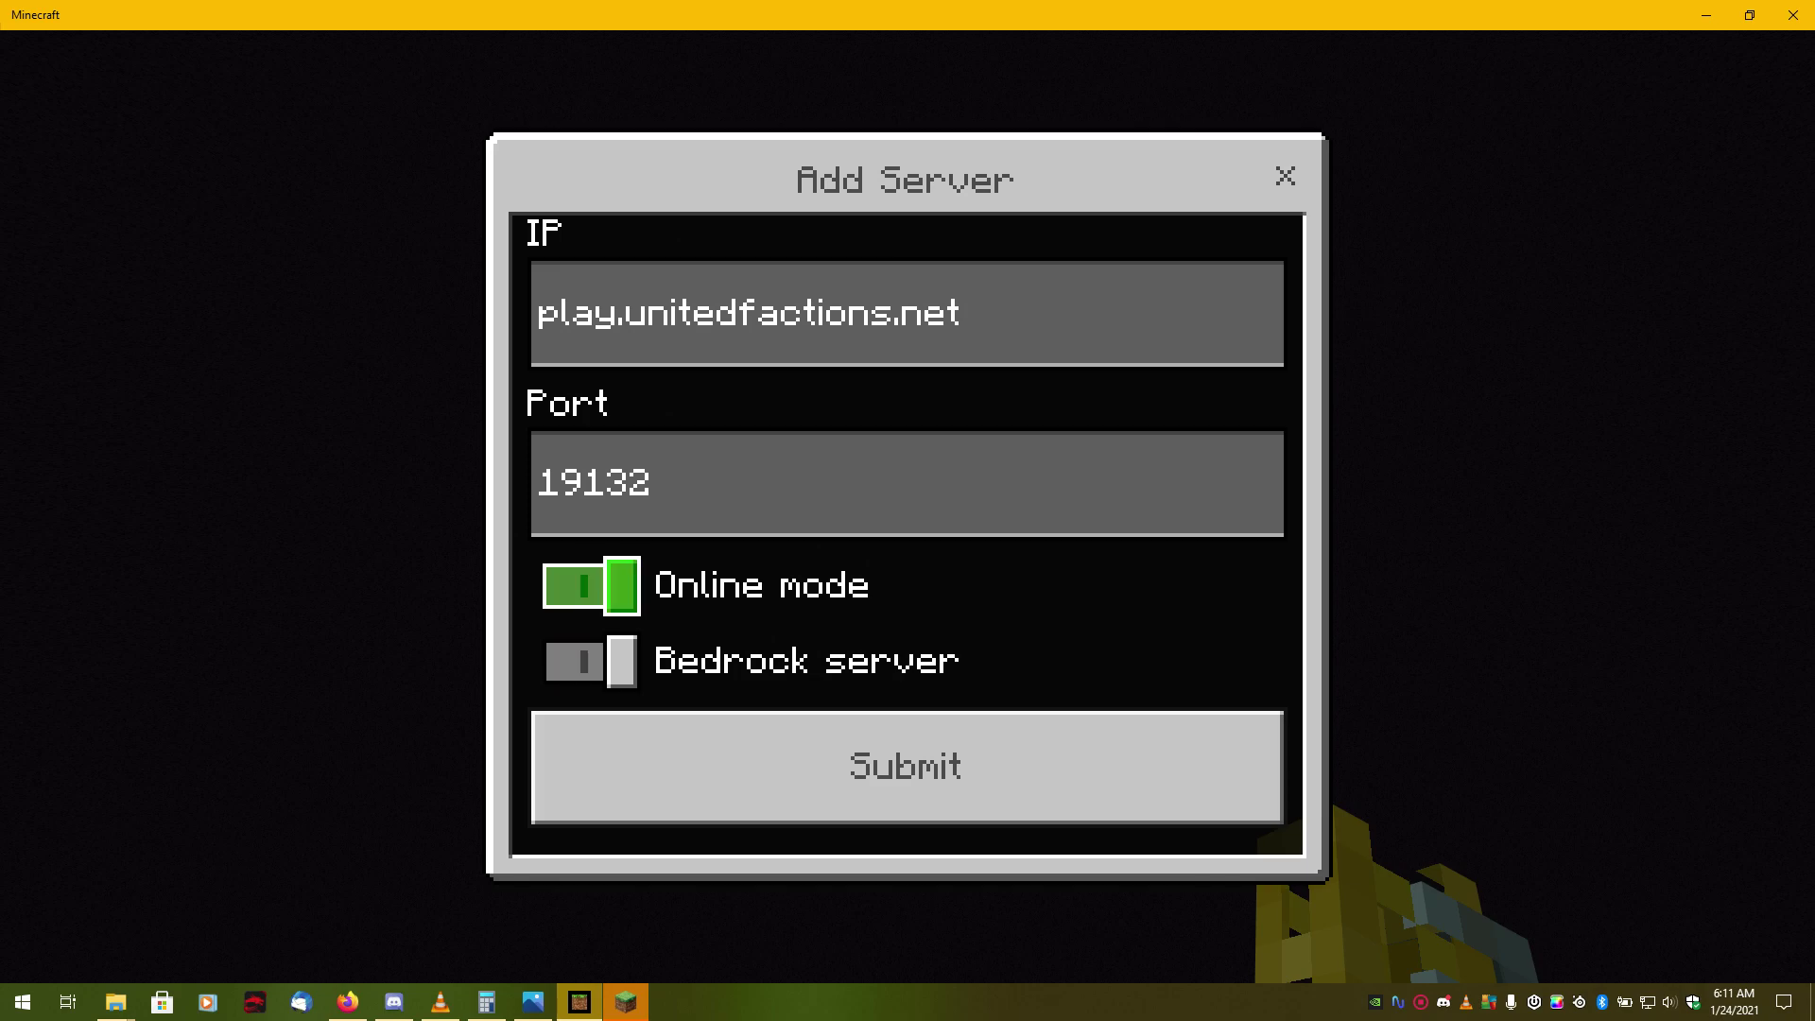
key(space)
key(Tab)
key(space)
key(space)
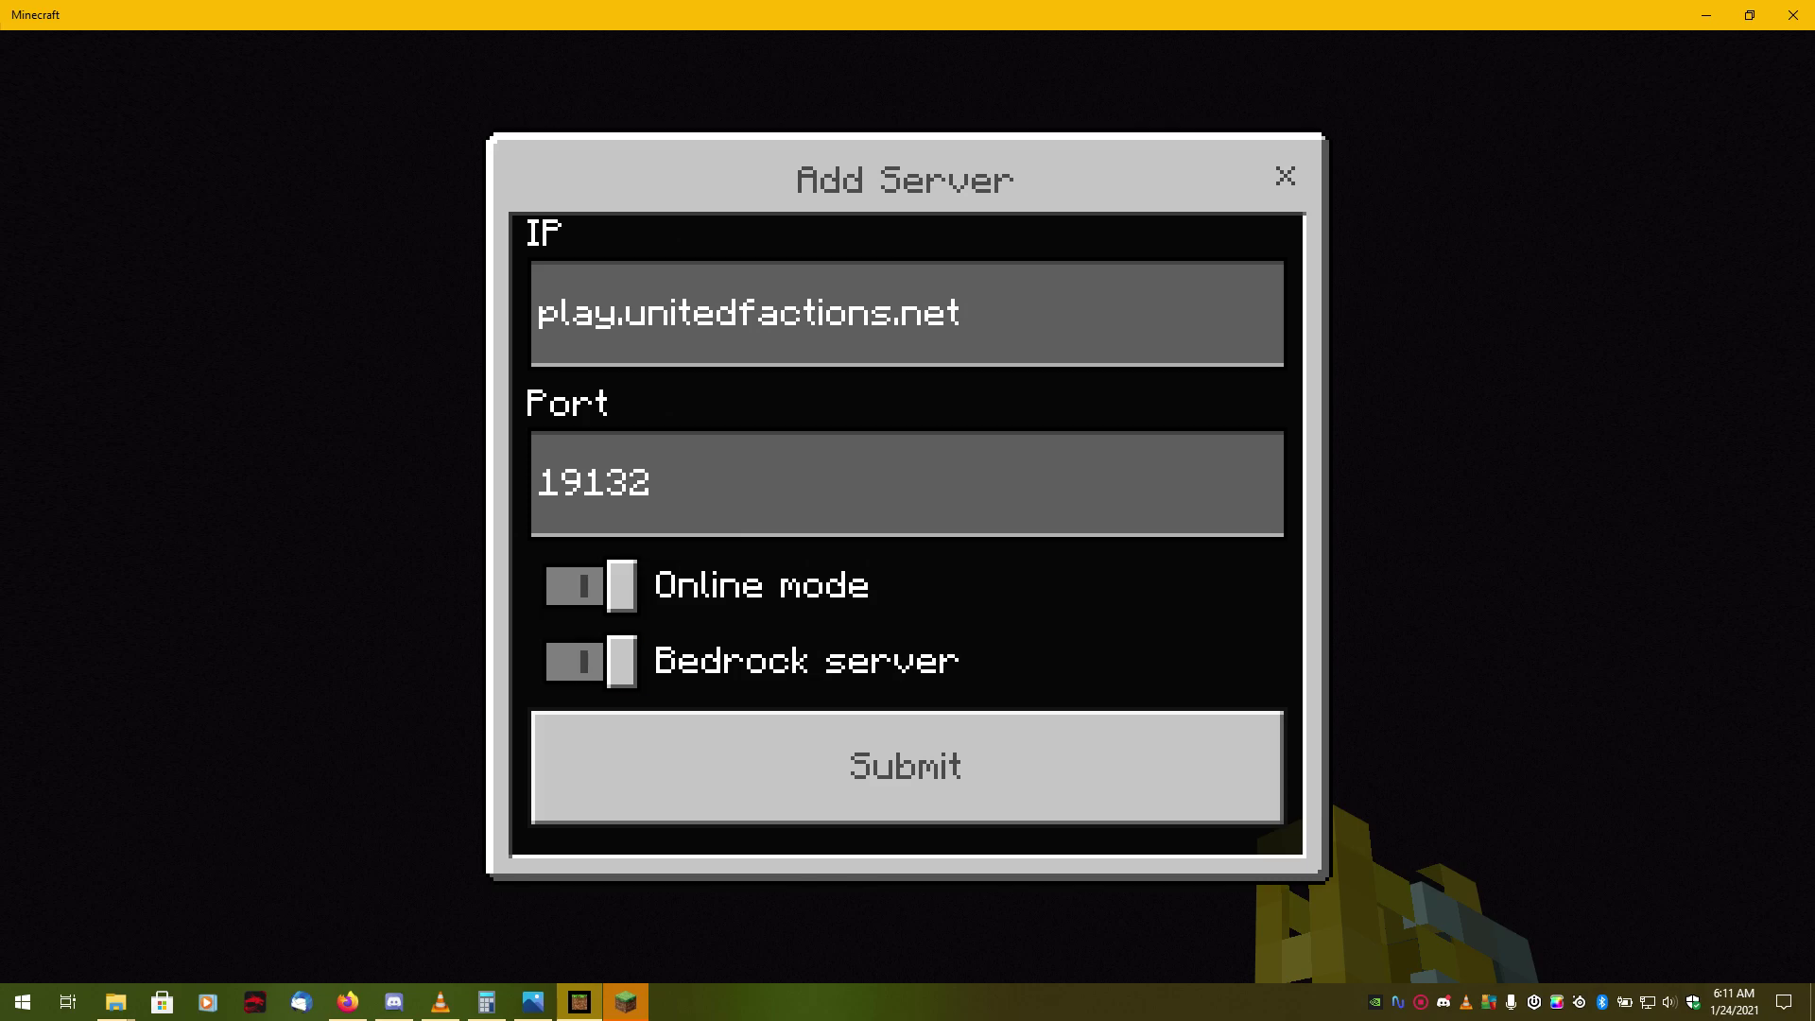
key(Tab)
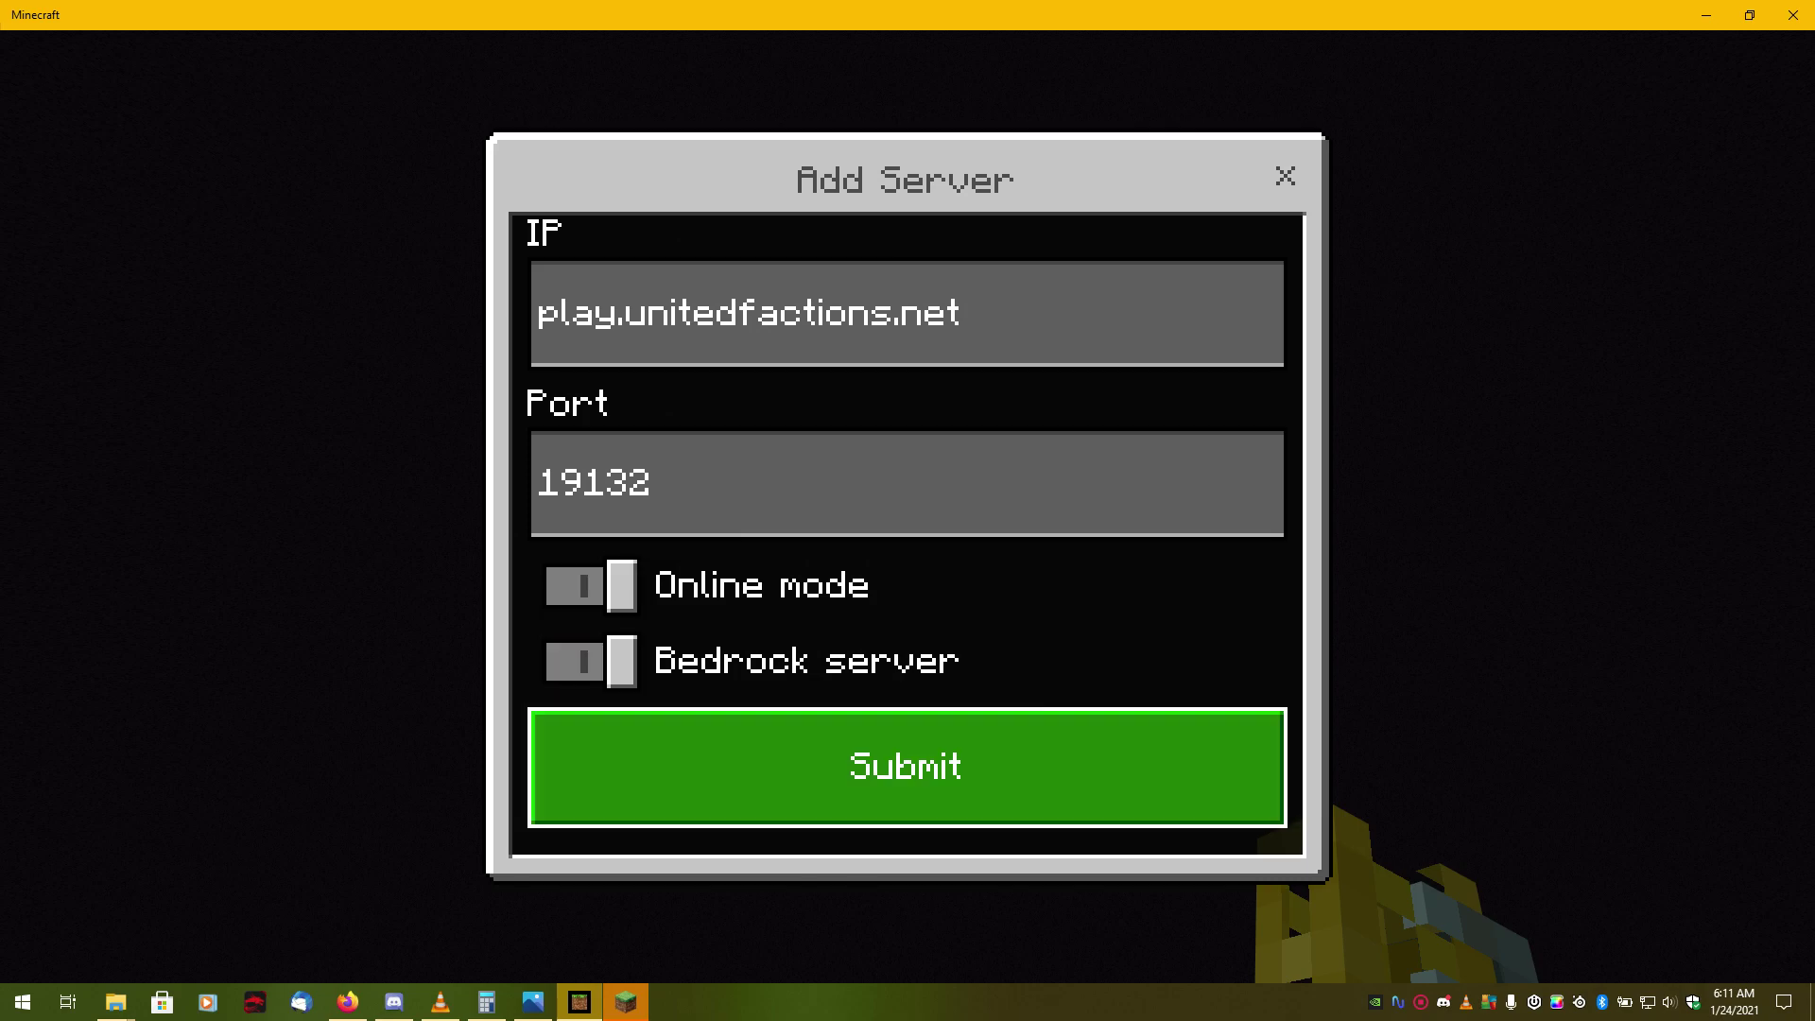
- Submit the new server details and go back to the main menu
key(Return)
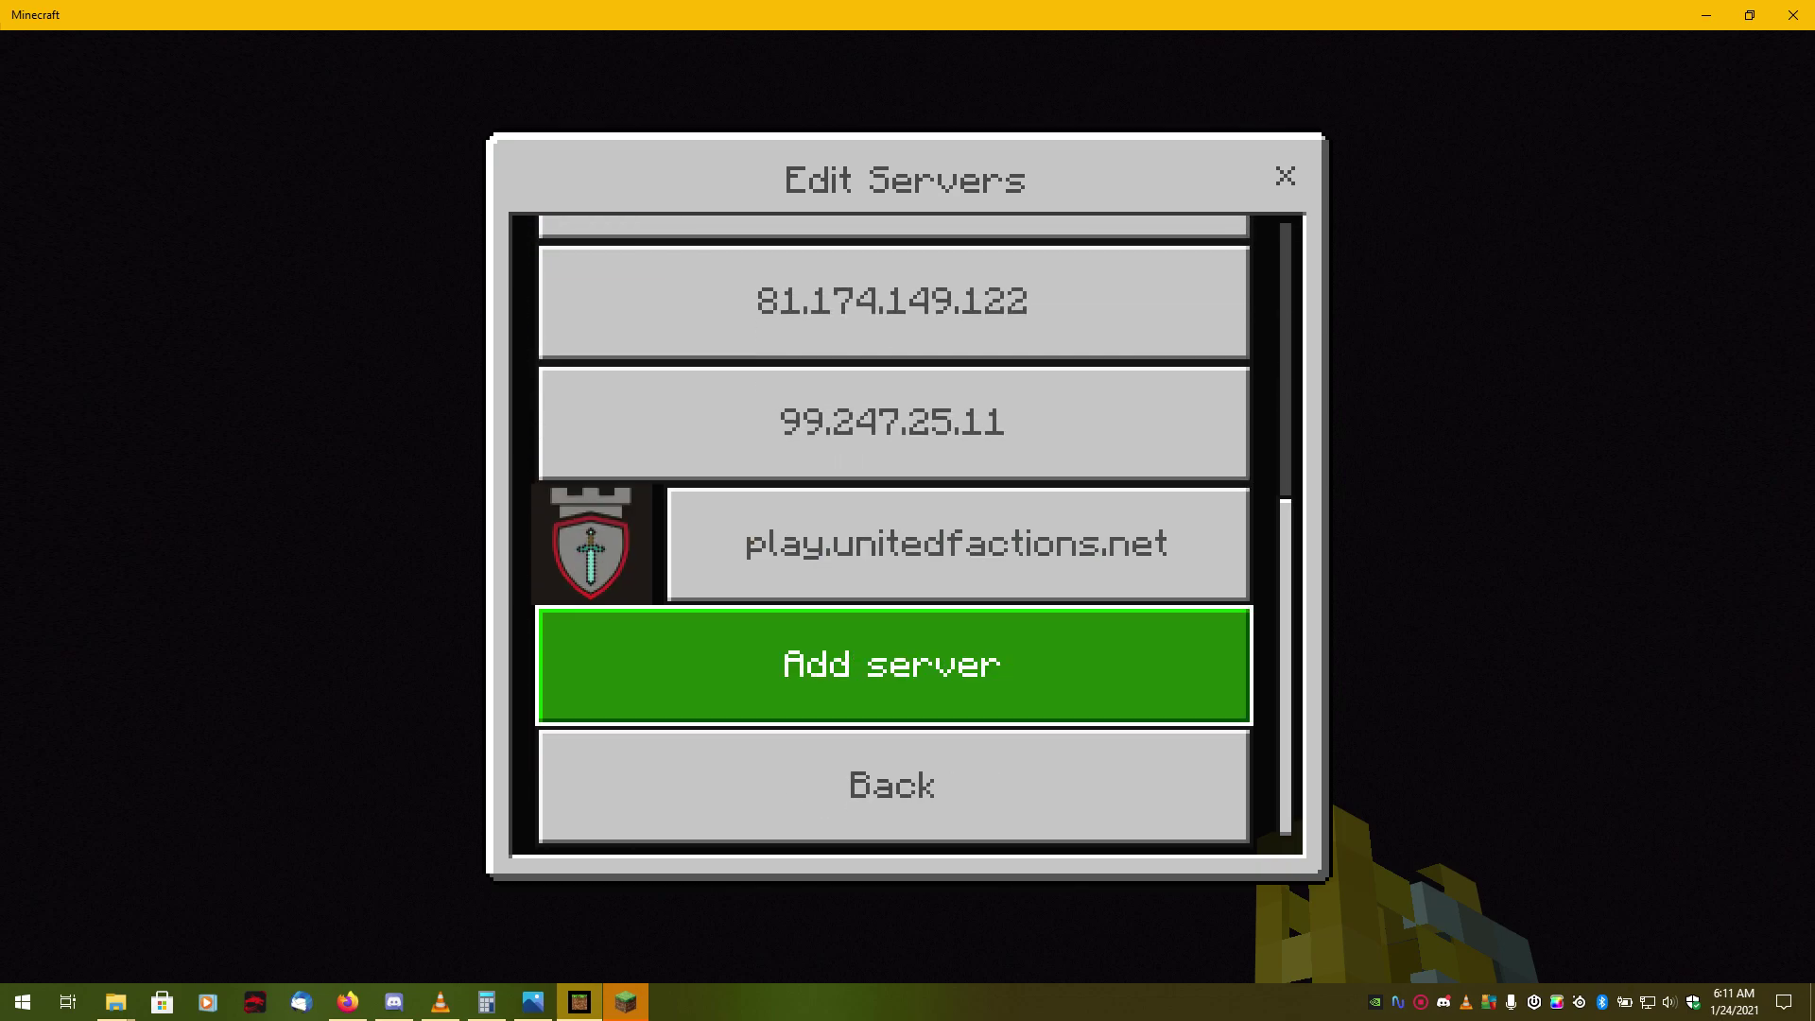
key(Up)
key(Up)
key(Down)
key(Down)
key(Down)
key(Return)
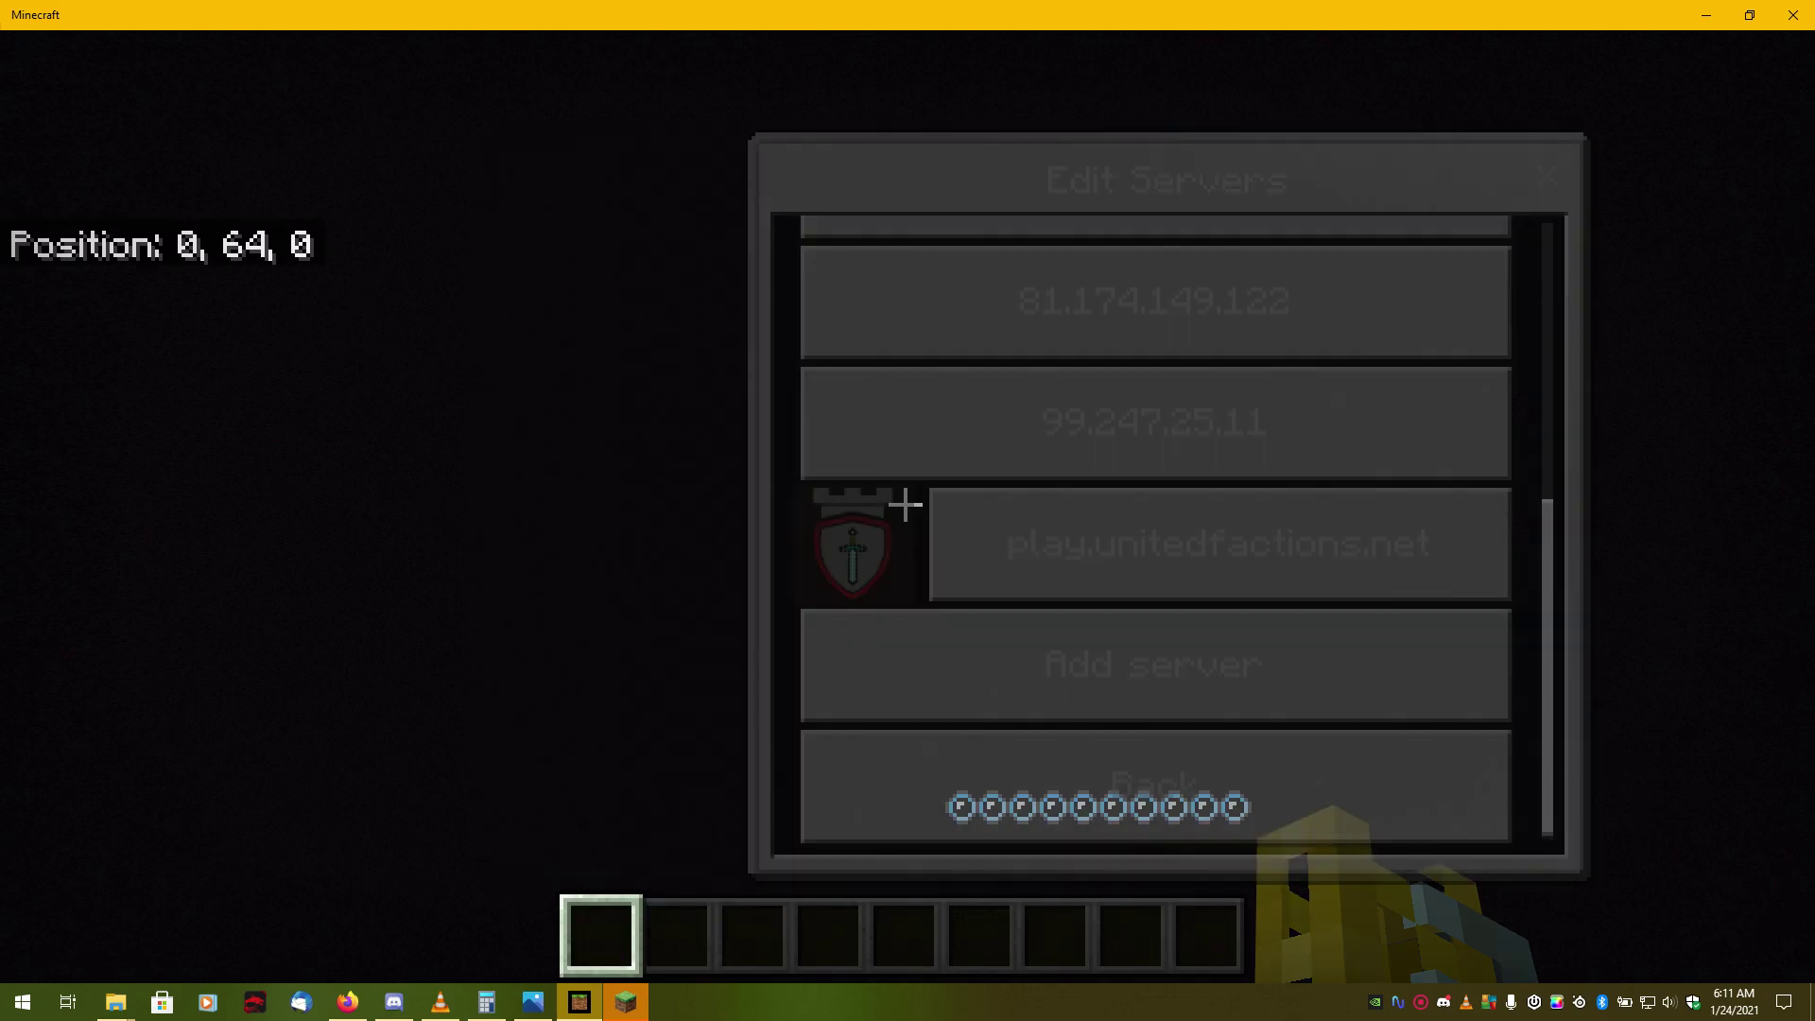
key(Up)
key(Up)
key(Up)
key(Down)
key(Down)
key(Down)
key(Down)
key(Down)
key(Down)
key(Down)
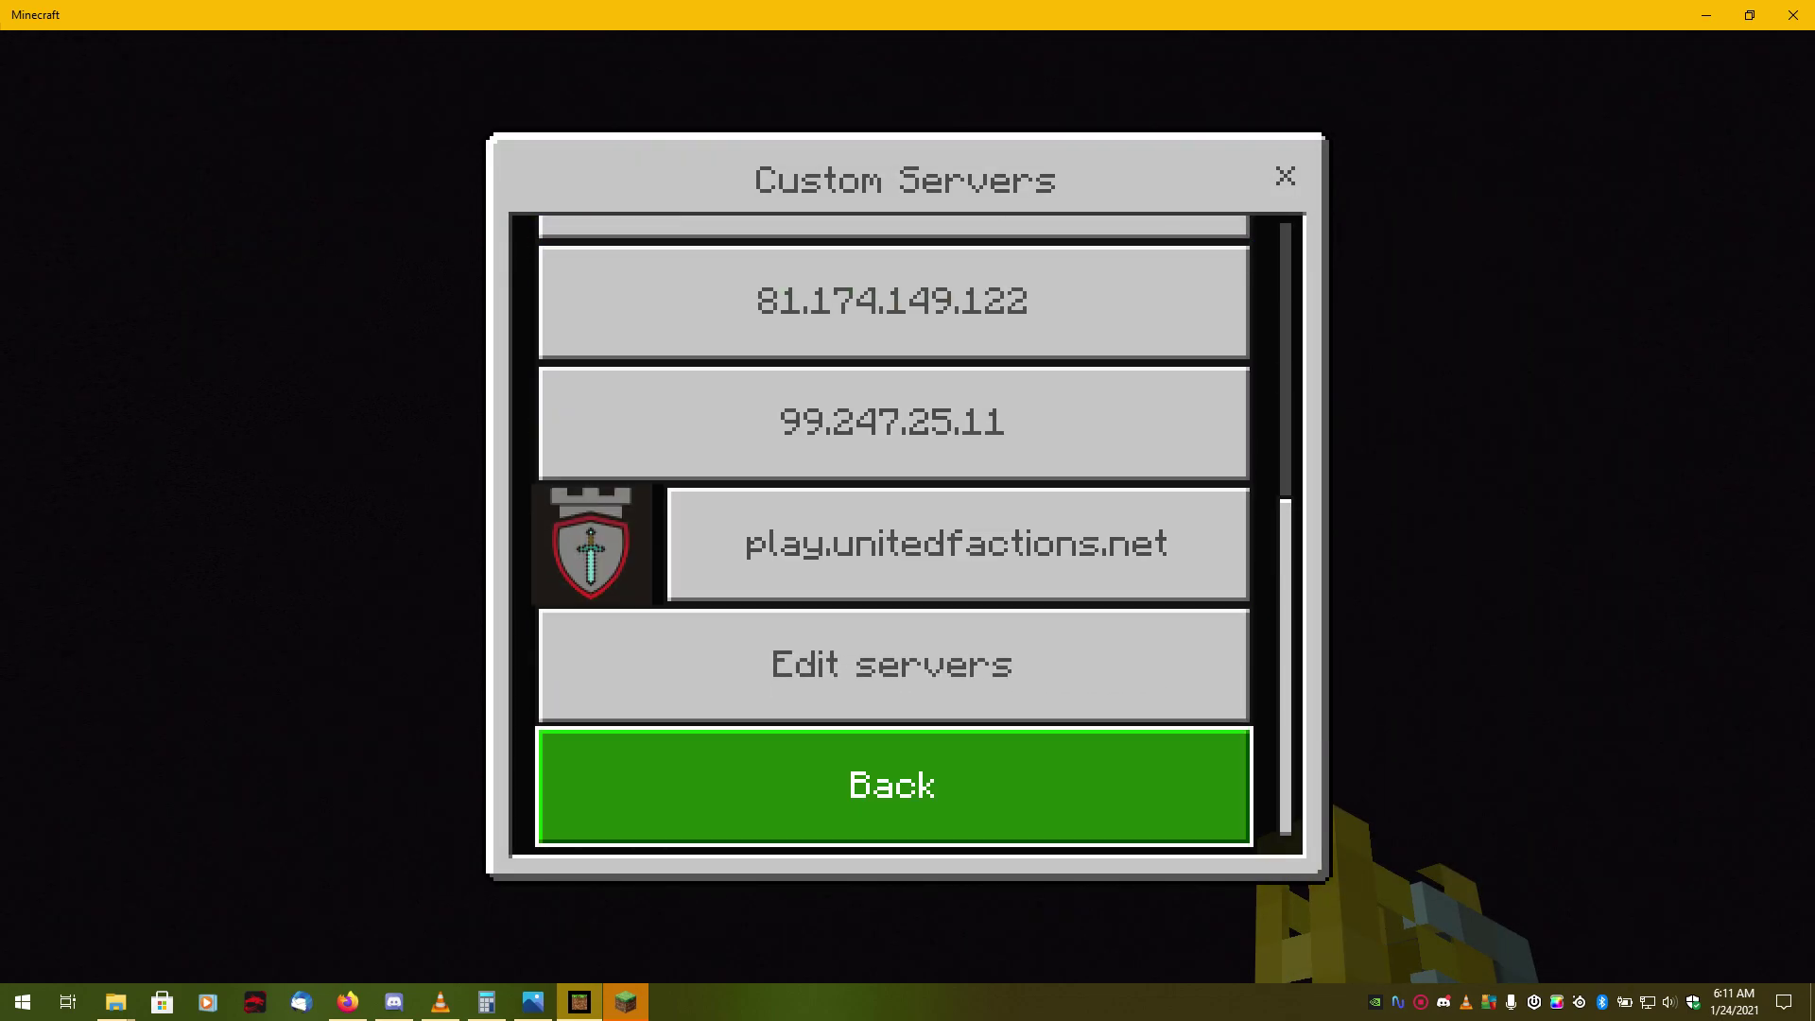
key(Up)
key(Up)
- Open Custom Servers and join play.unitedfactions.net
key(Down)
key(Down)
key(Return)
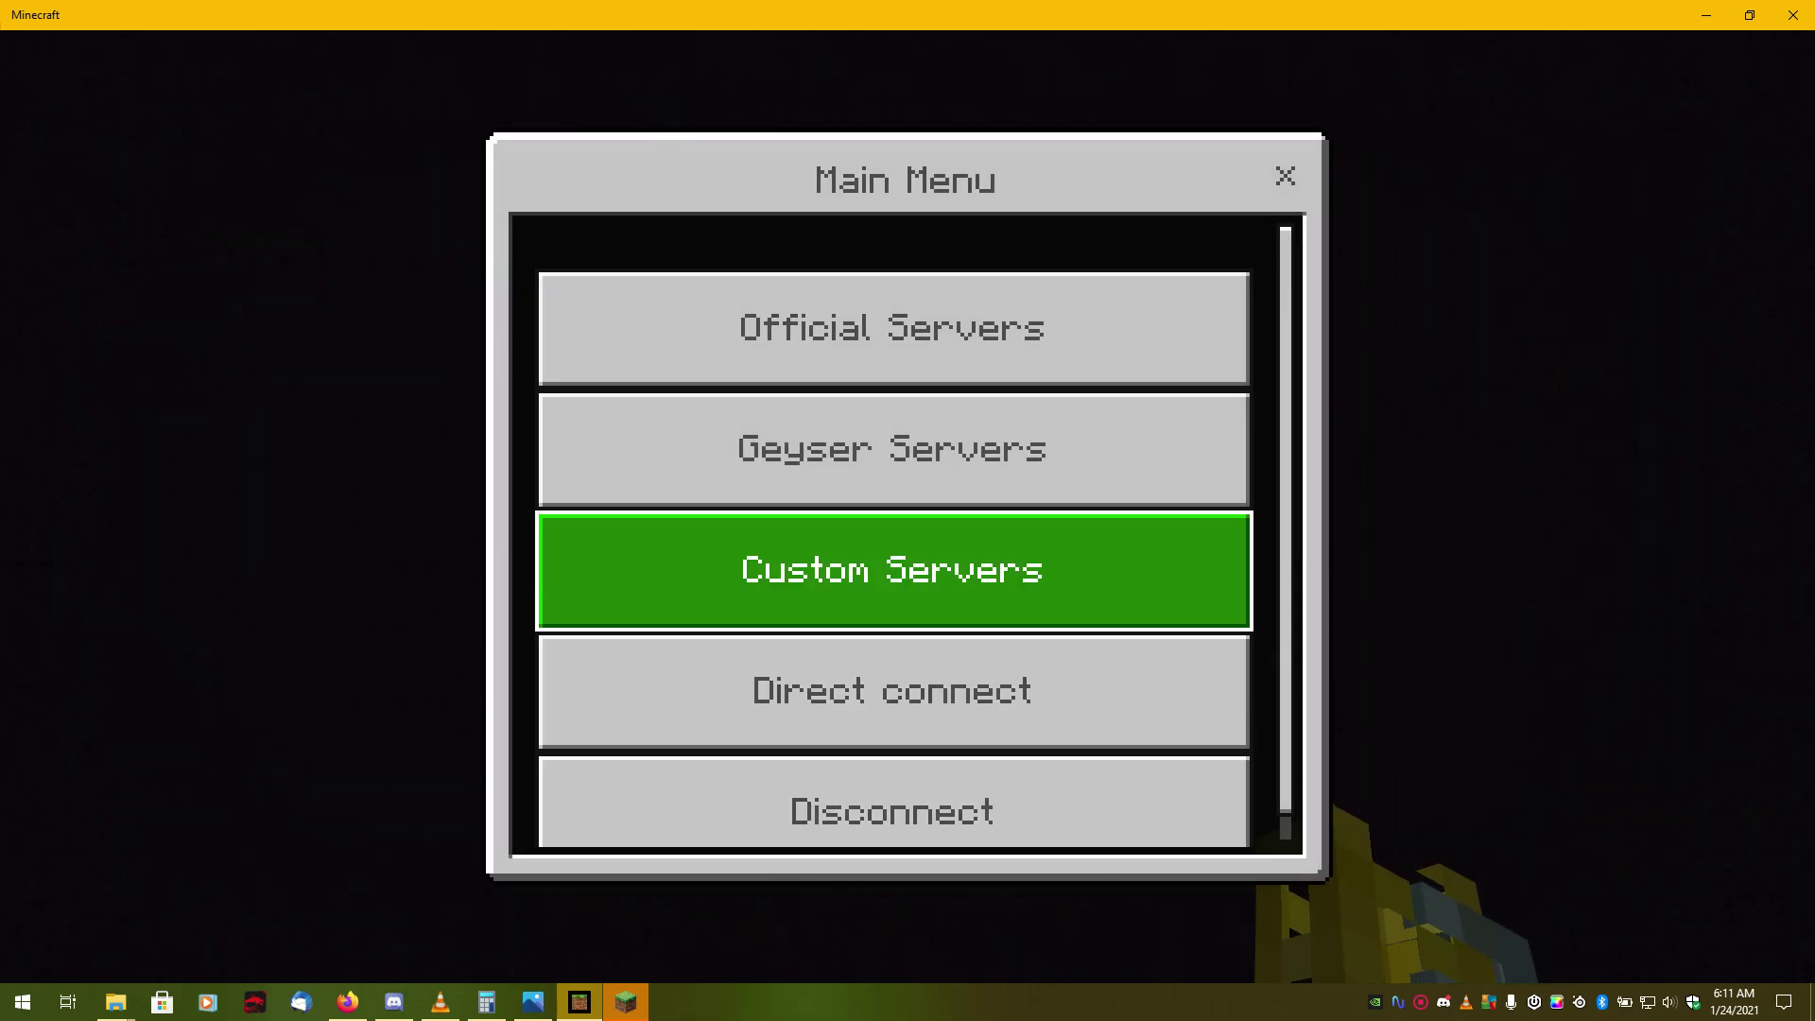
key(Down)
key(Up)
key(Up)
key(Up)
key(Down)
key(Down)
key(Return)
key(Down)
key(Down)
key(Down)
key(Down)
key(Down)
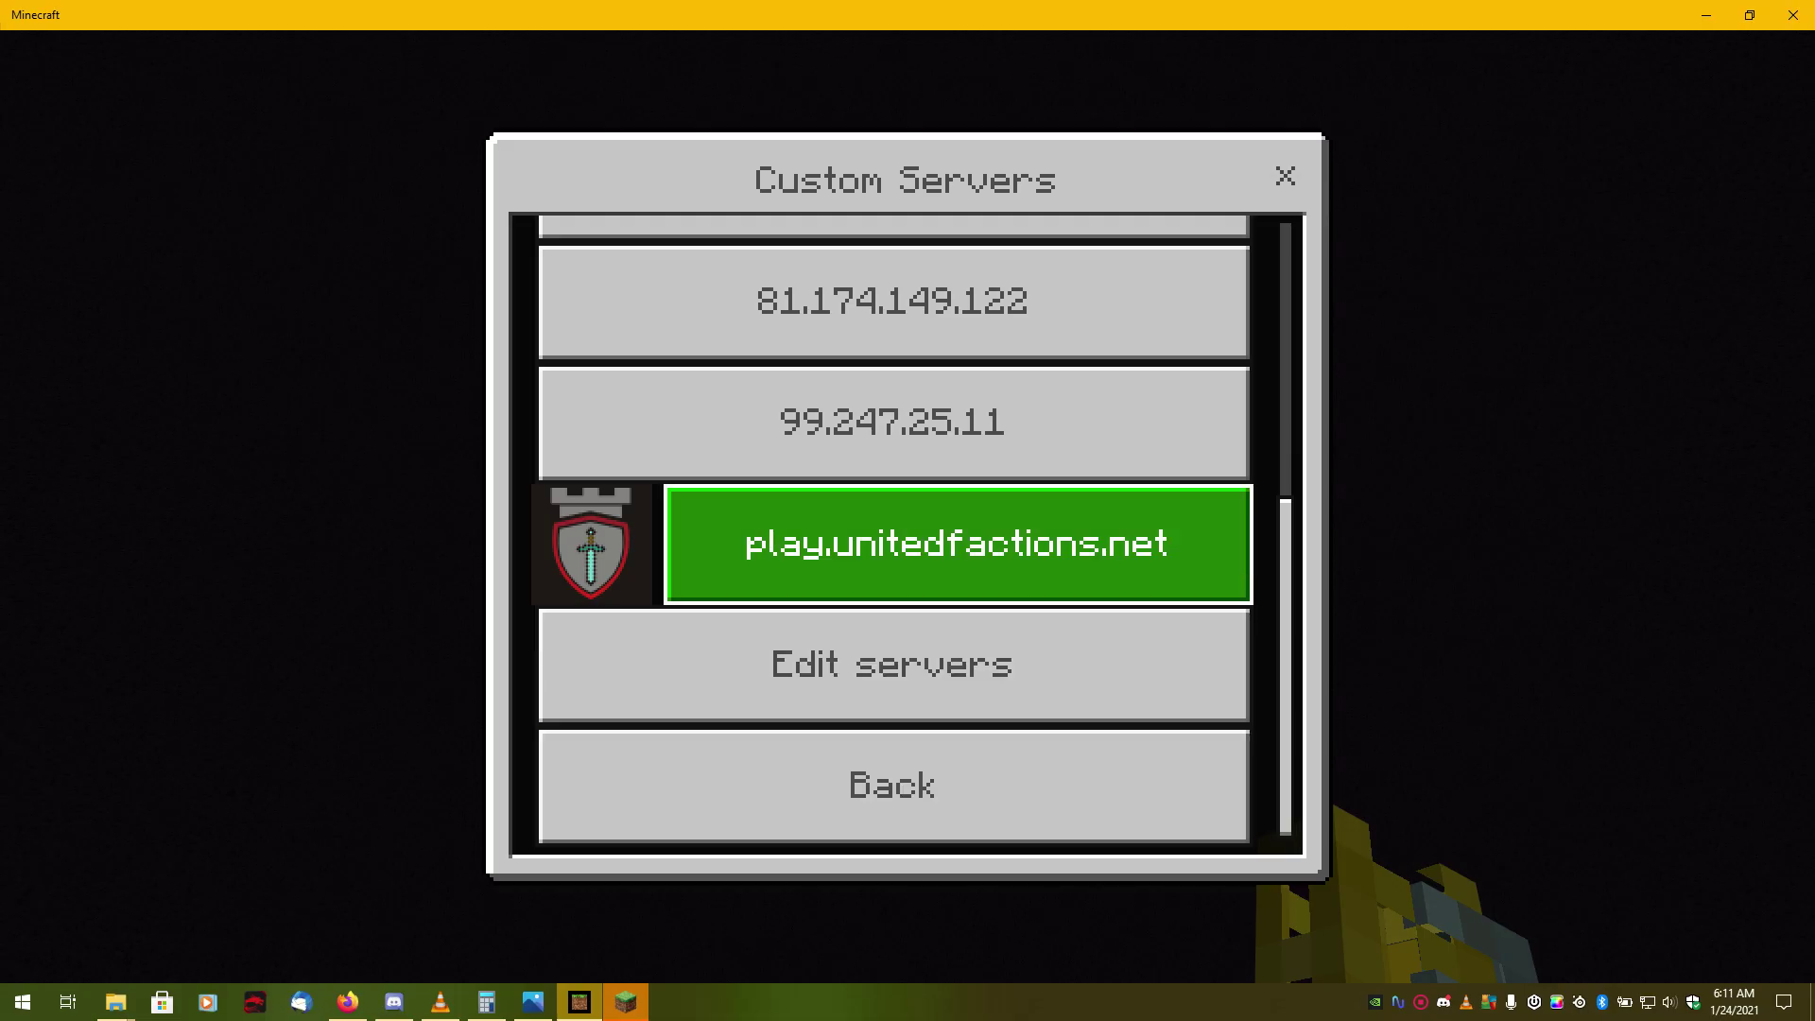
key(Return)
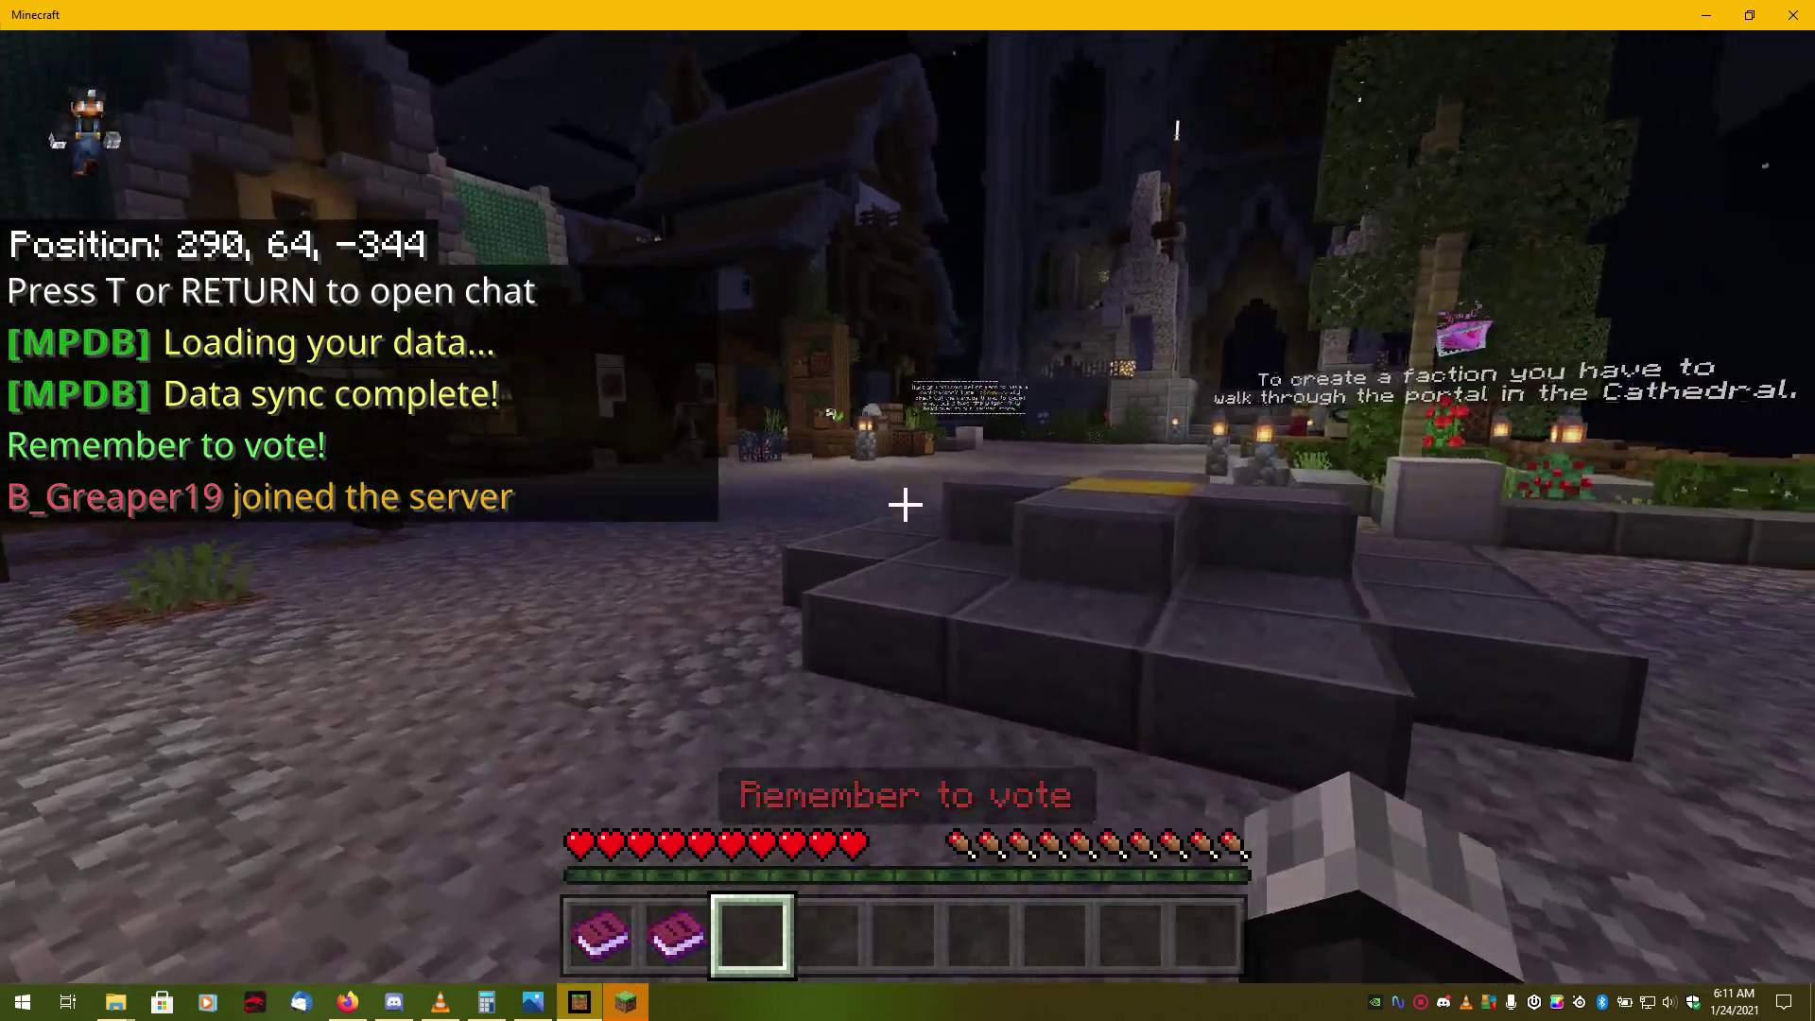
- Walk through the United Factions spawn town past the cathedral, houses and market stall to the hologram sign
key(w)
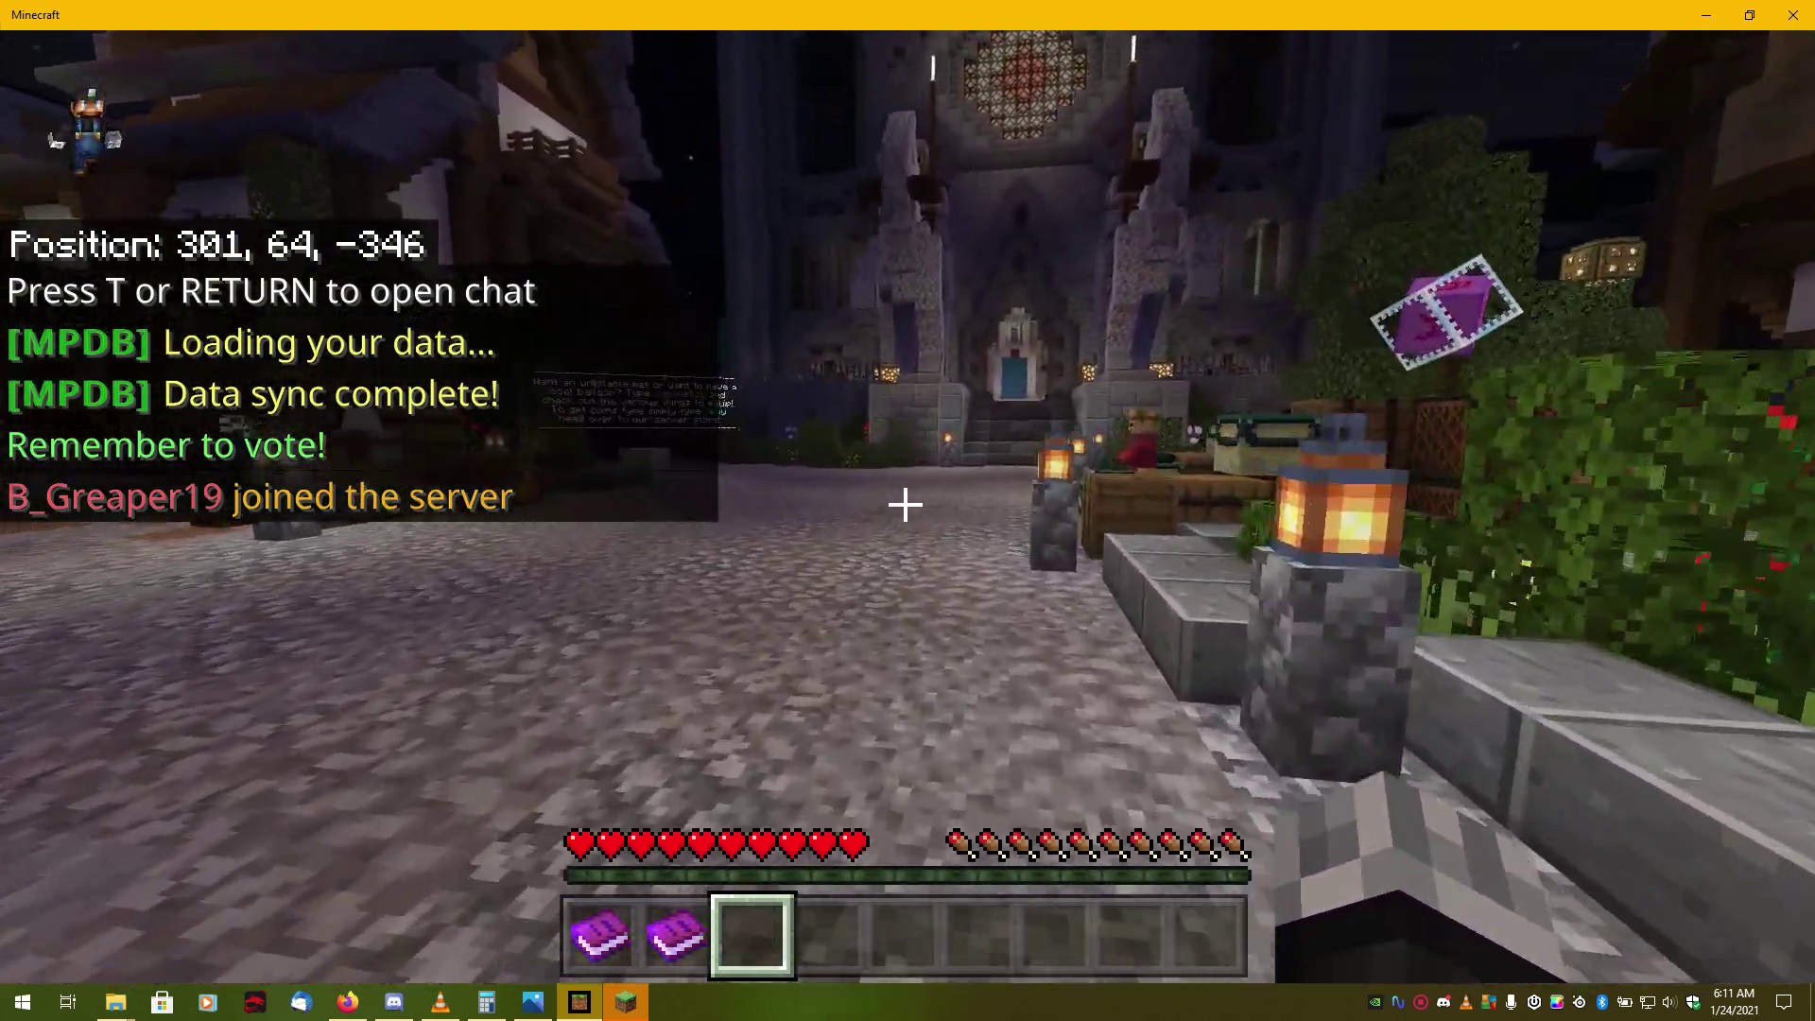
key(w)
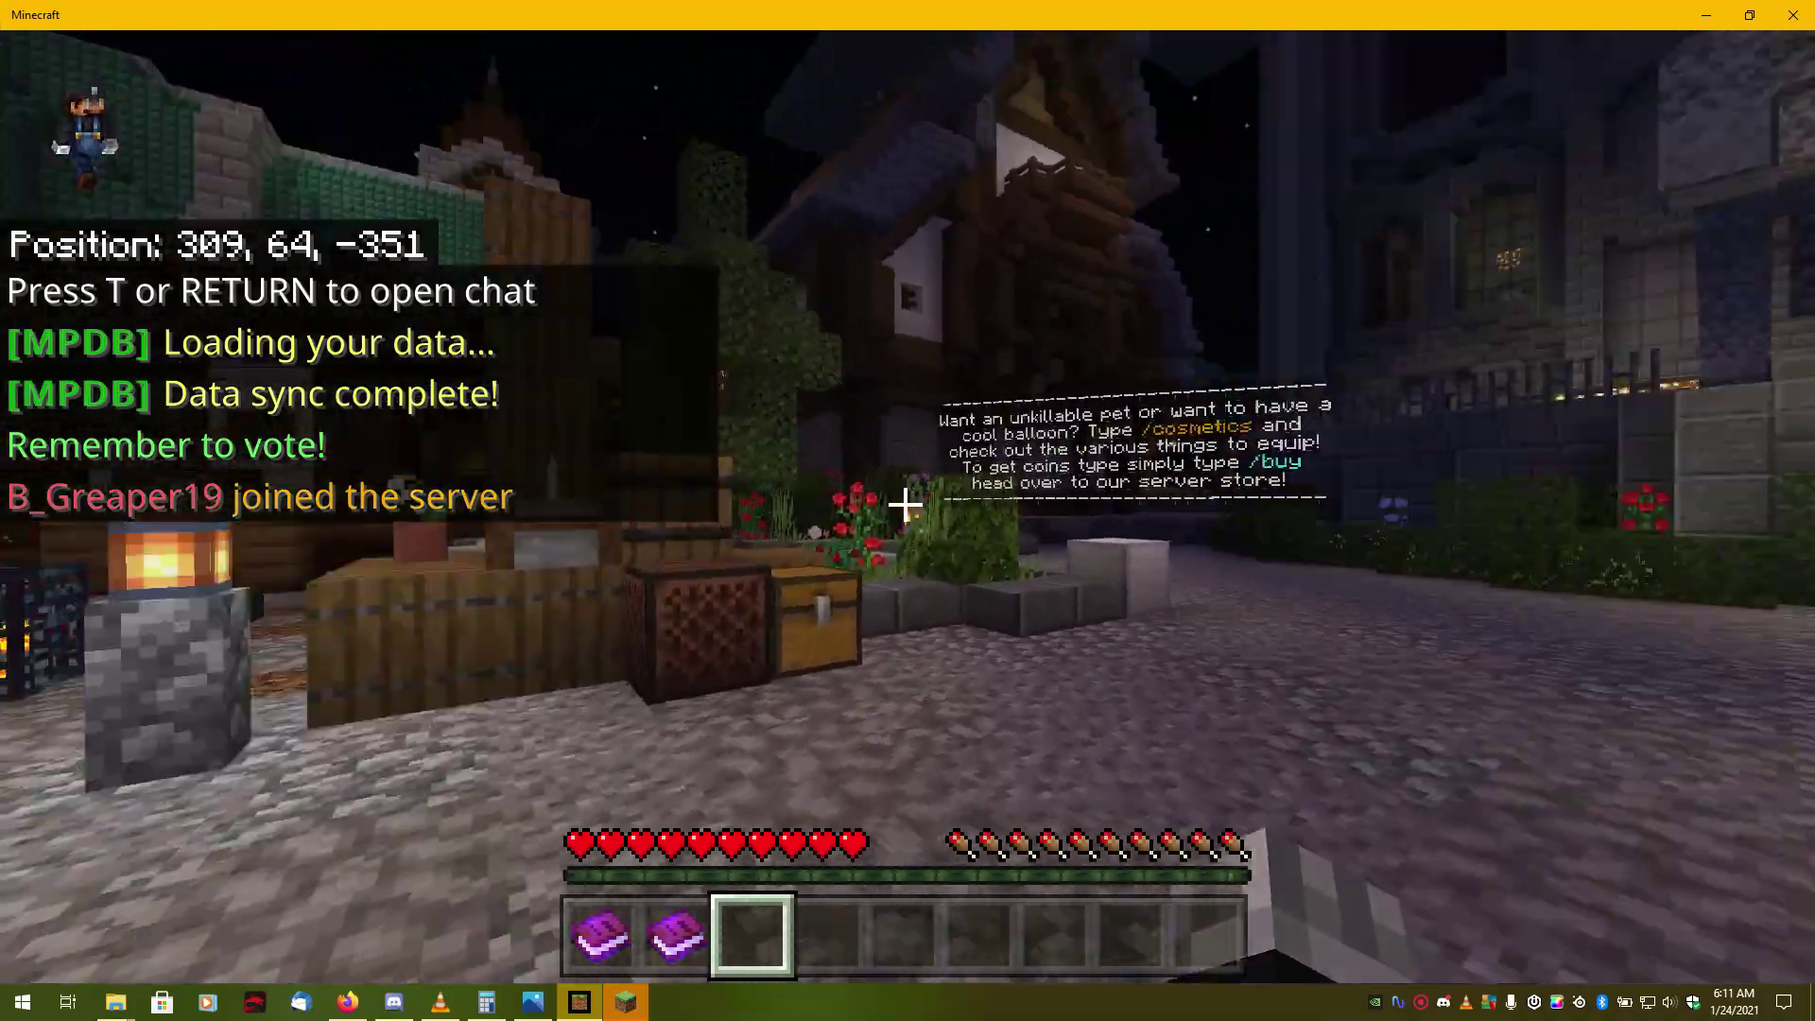
key(w)
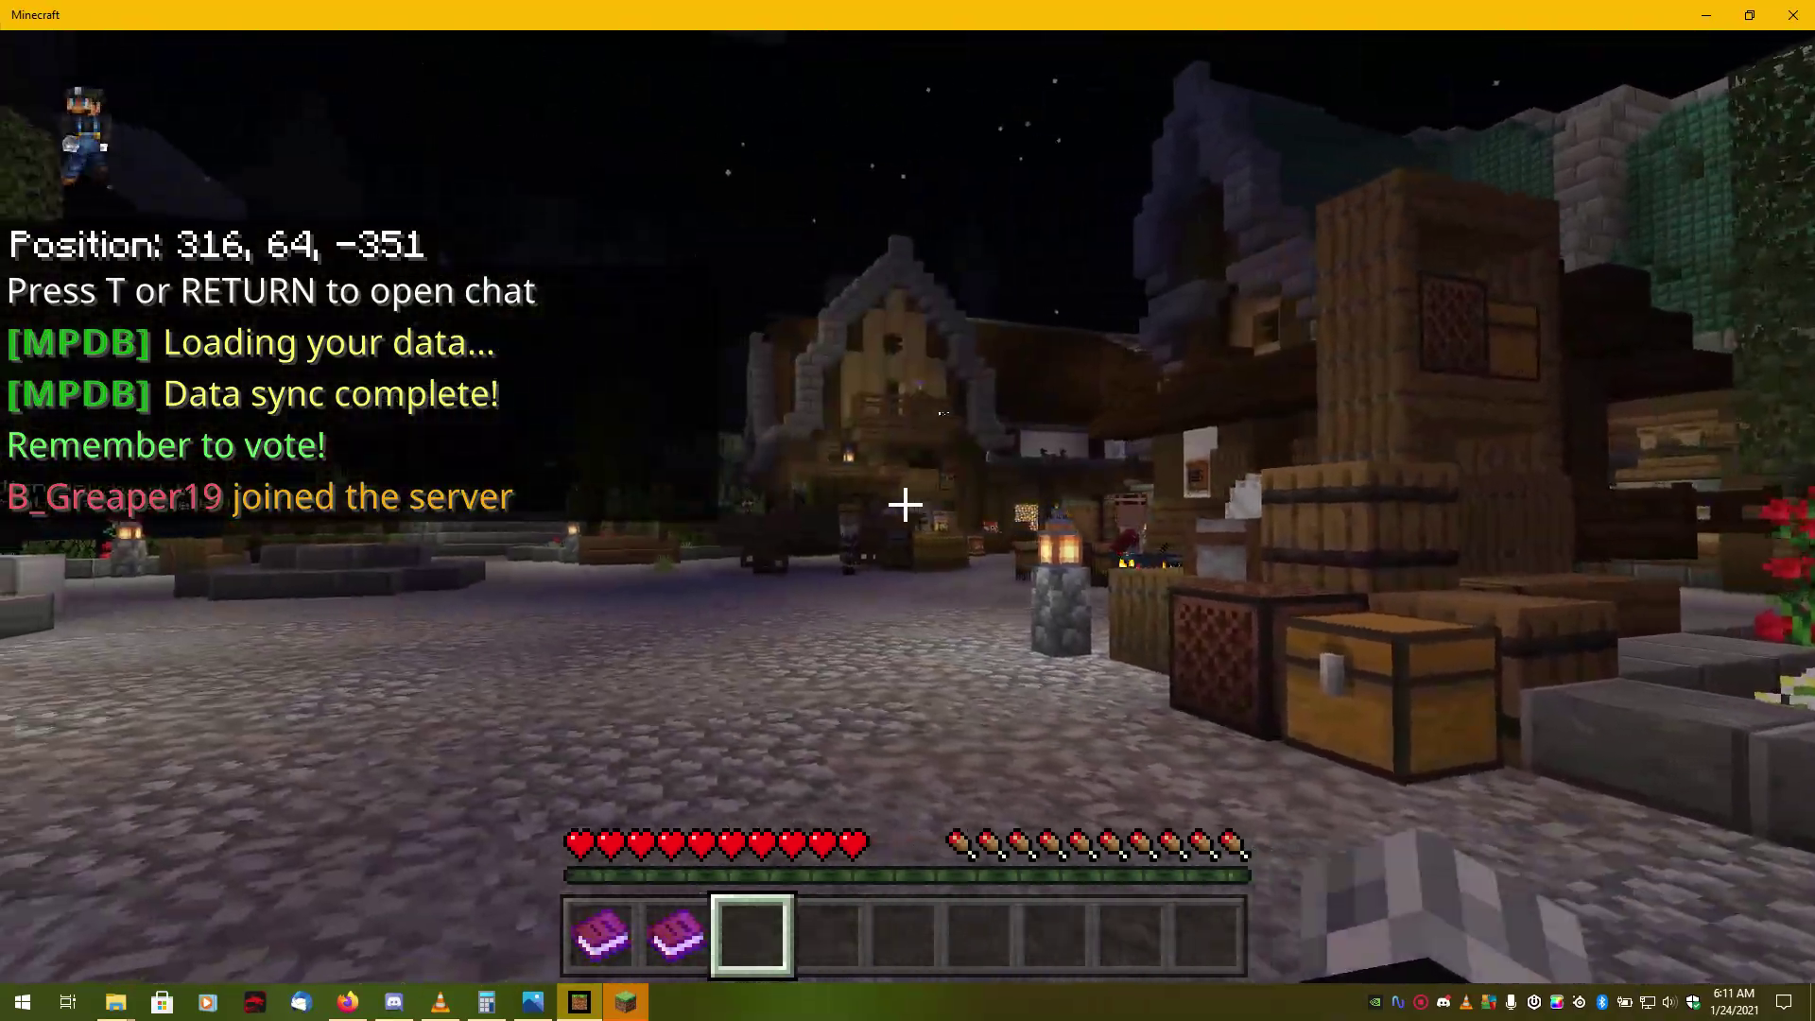
key(w)
key(w)
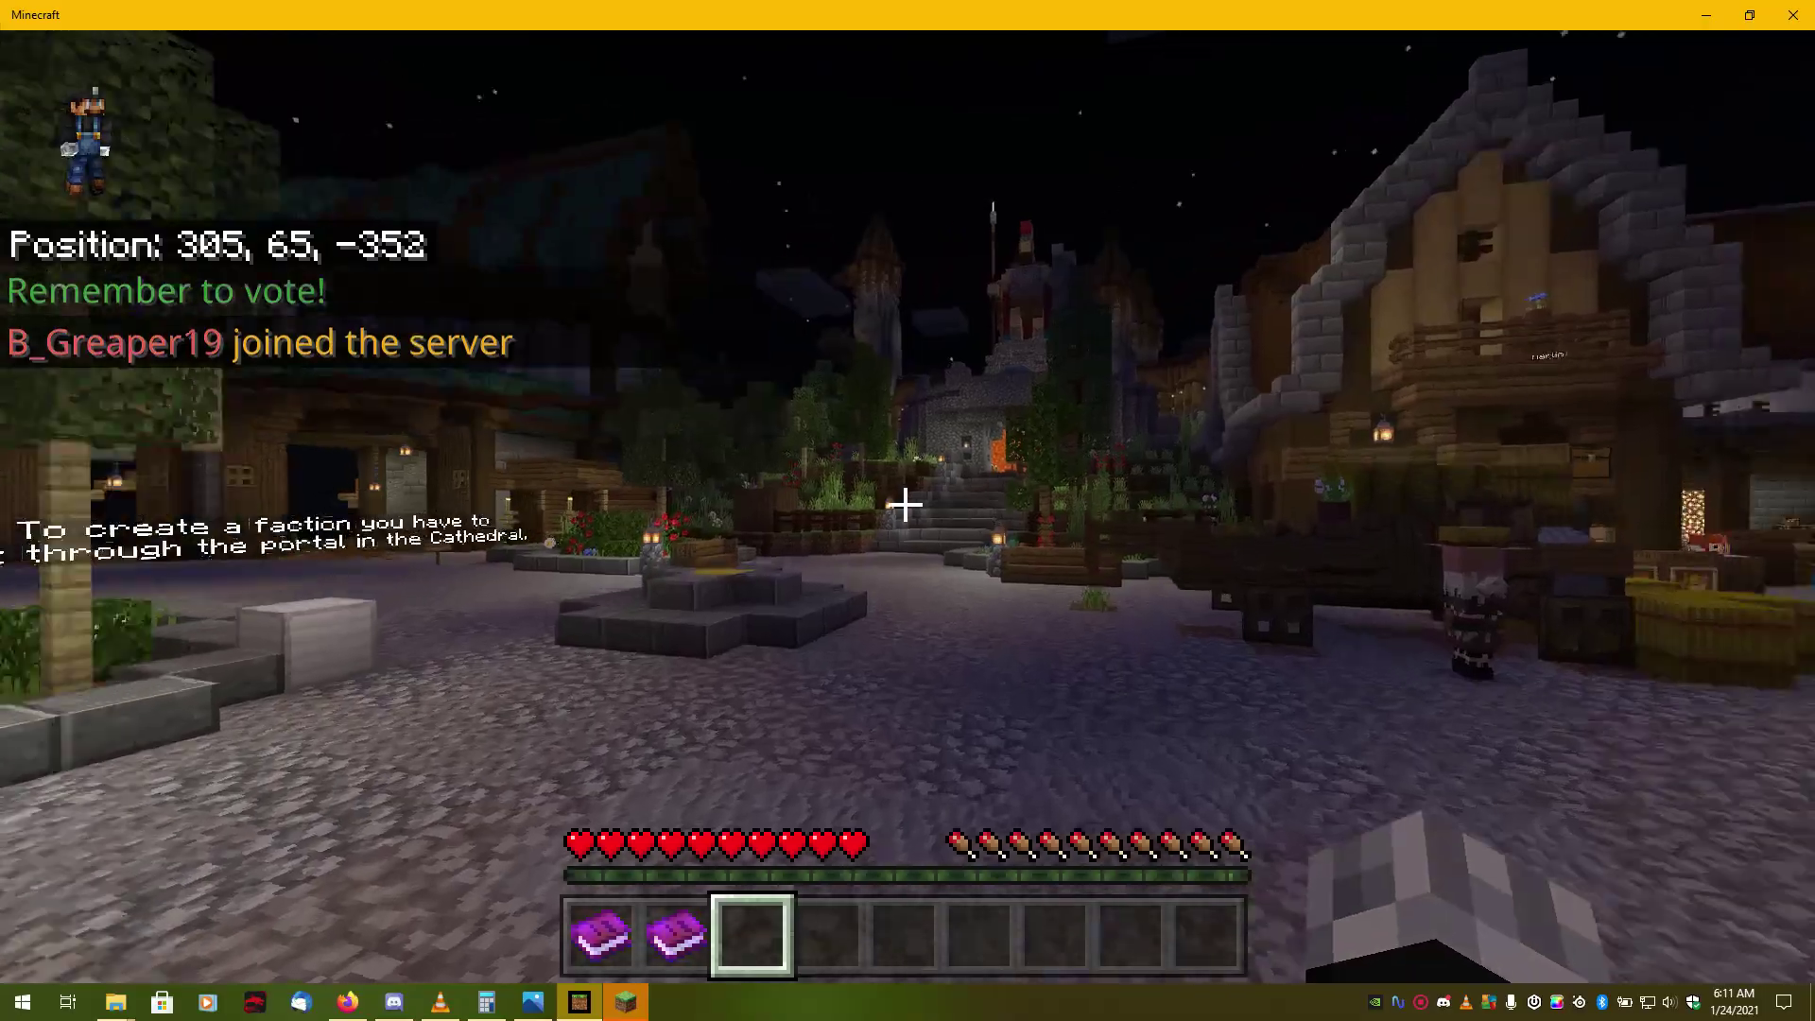
key(w)
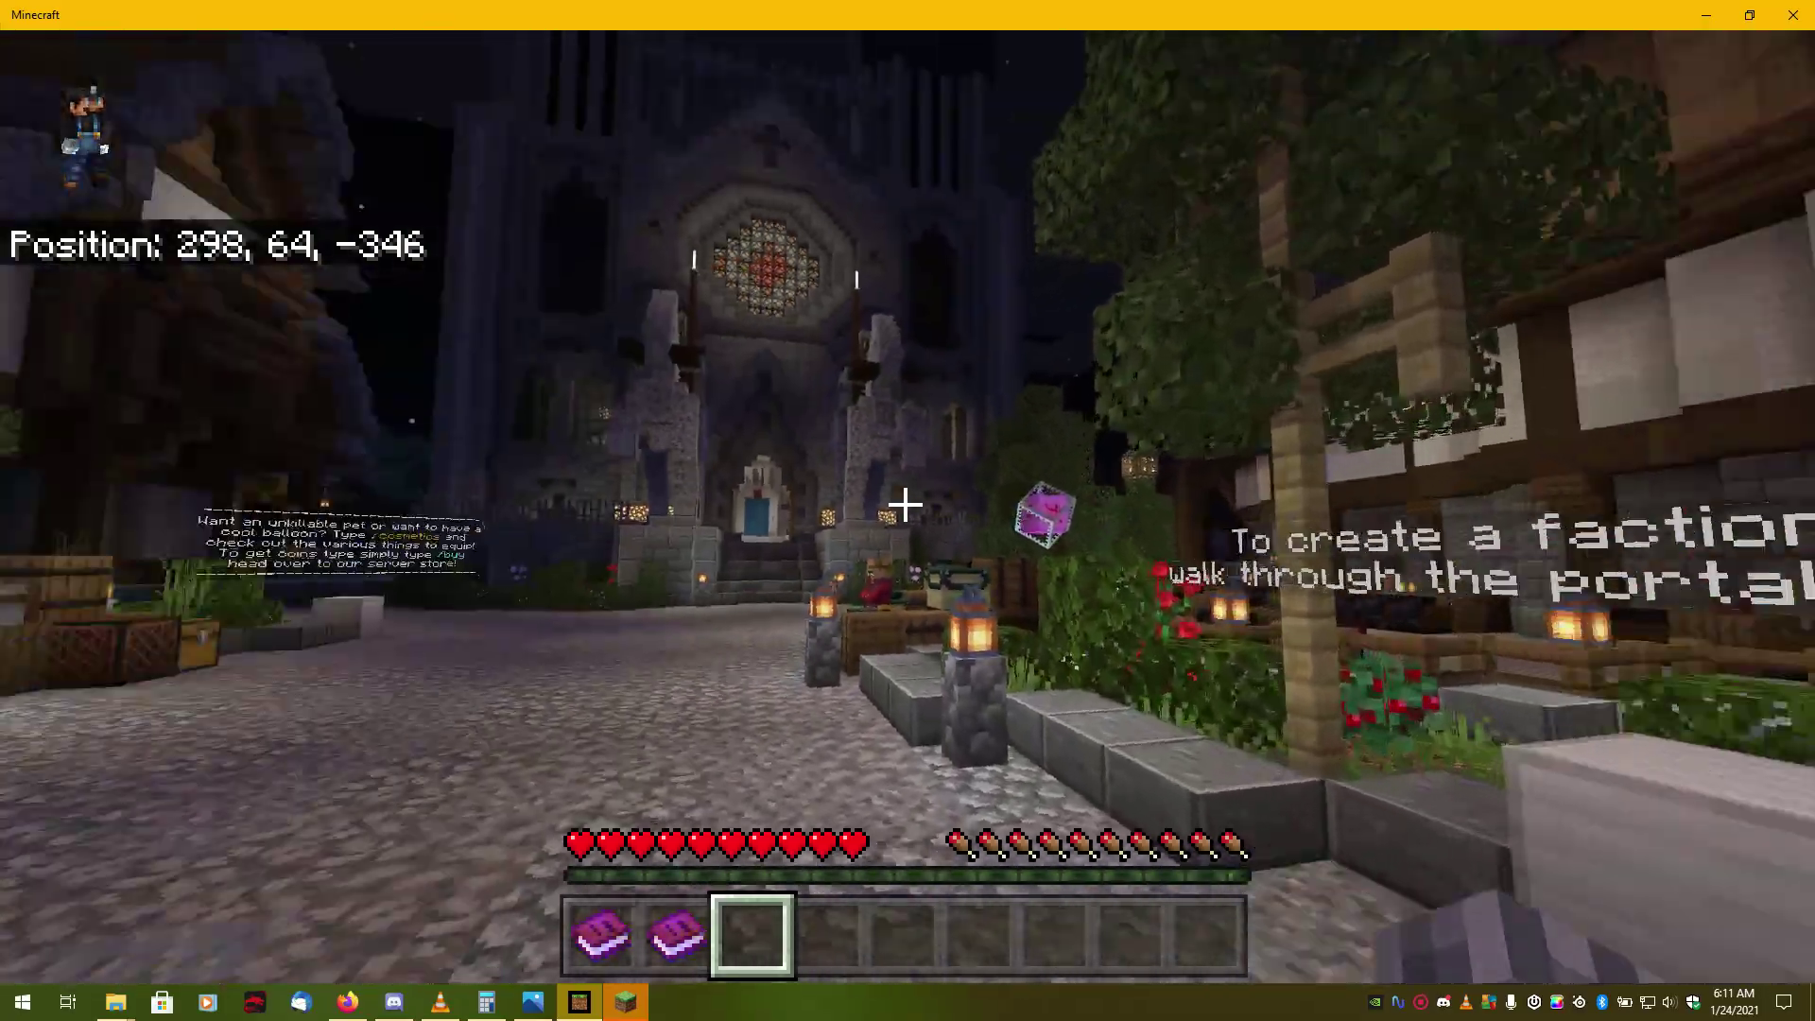
key(w)
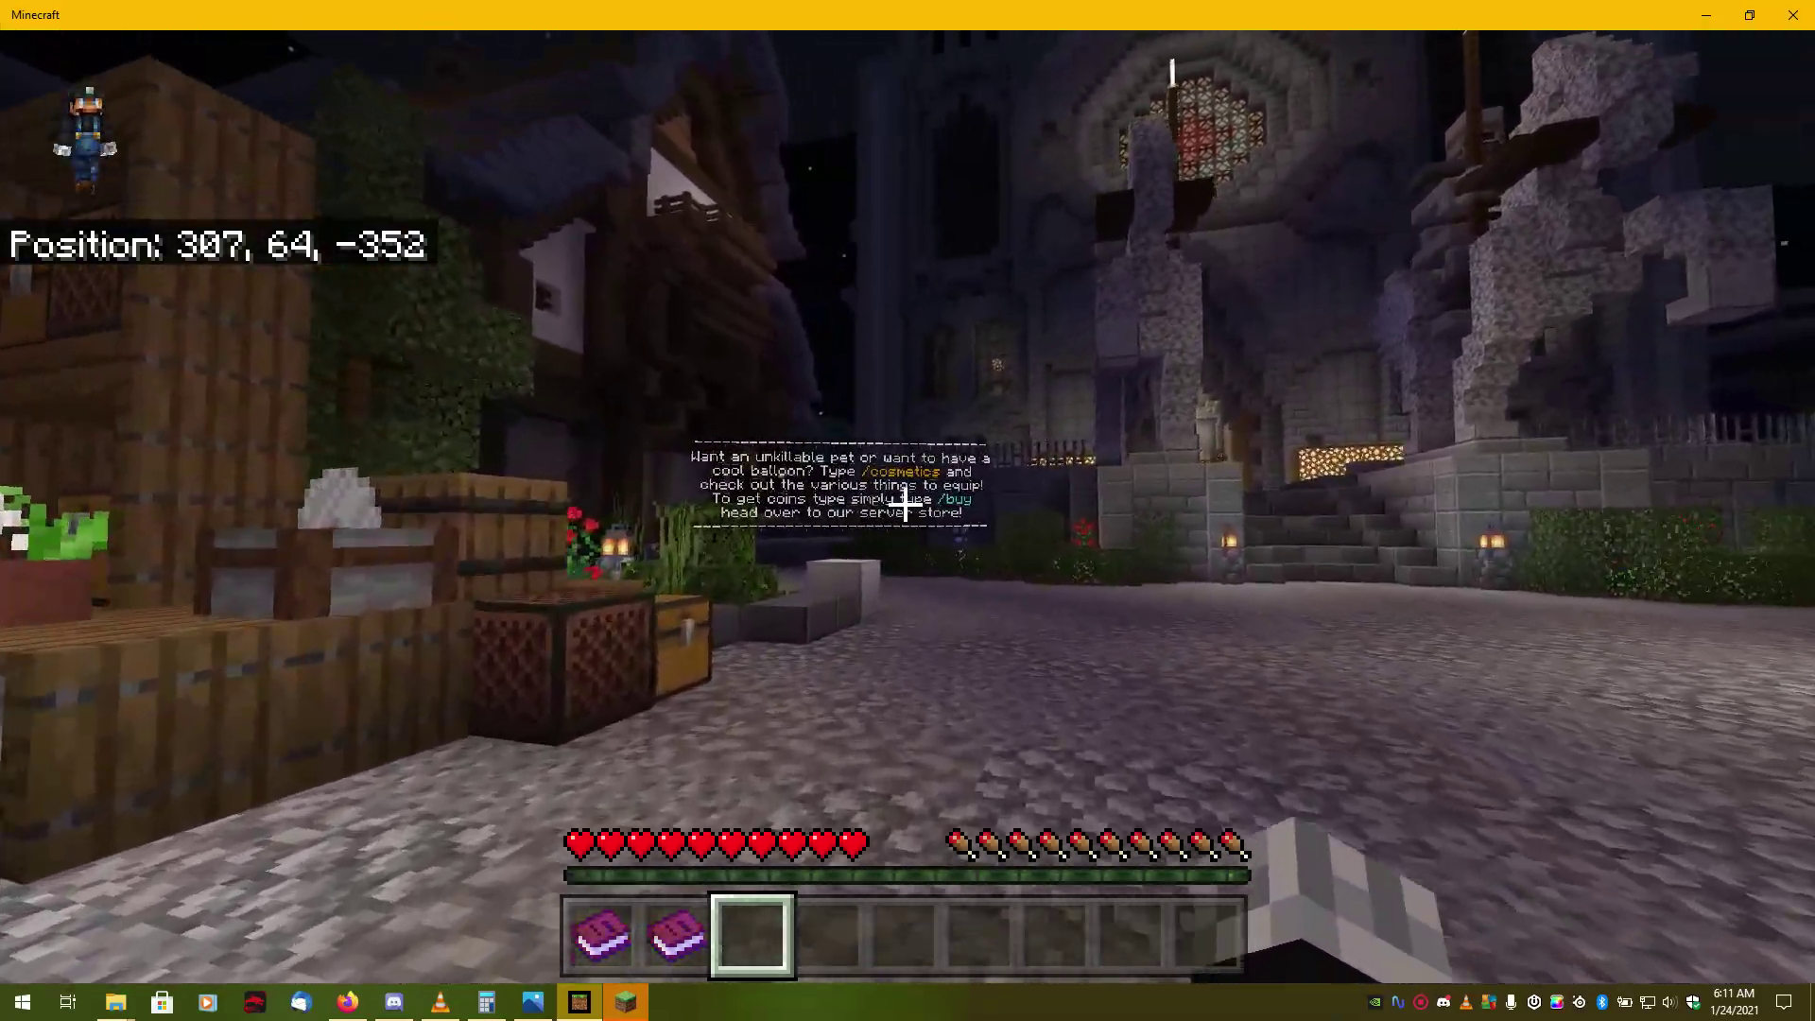
key(w)
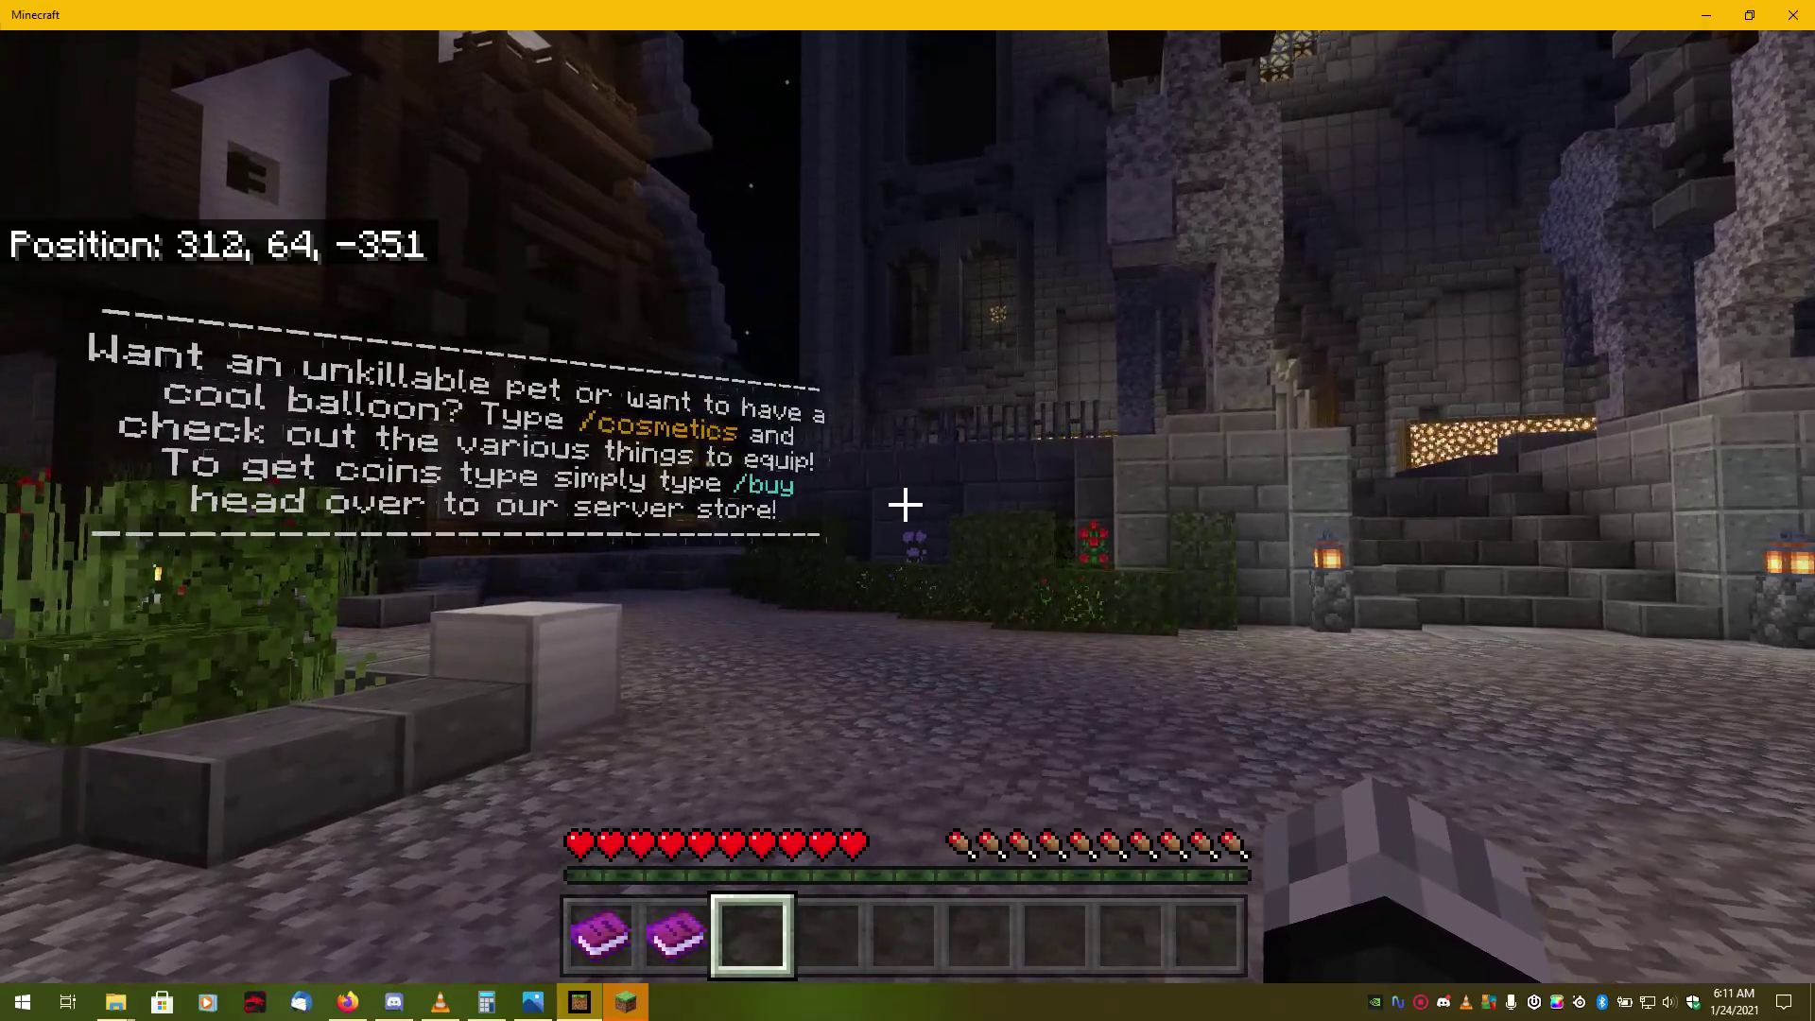